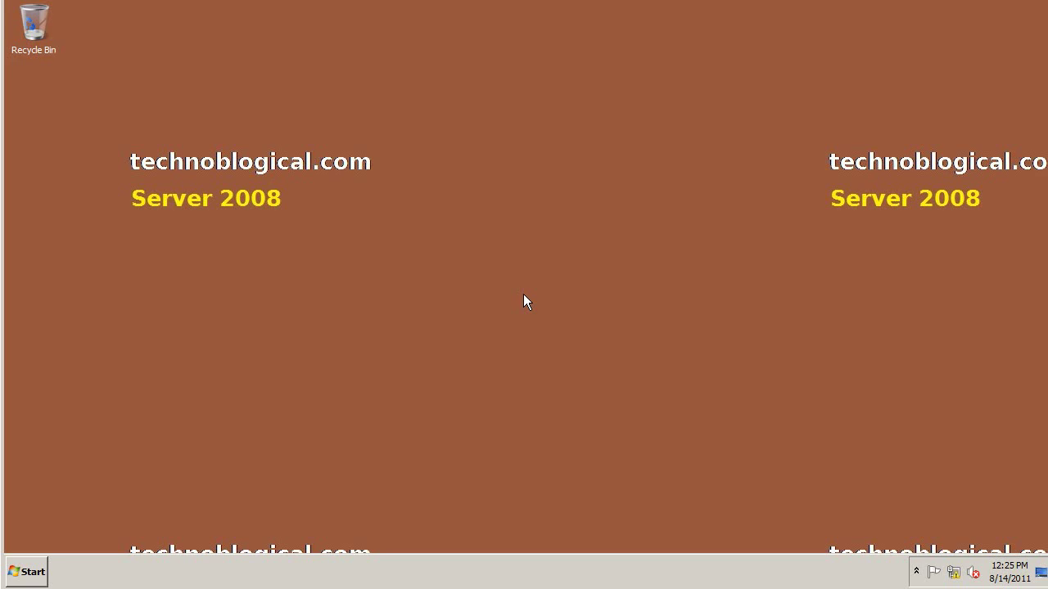
- Open the DHCP management console and maximize its window
left_click(33, 573)
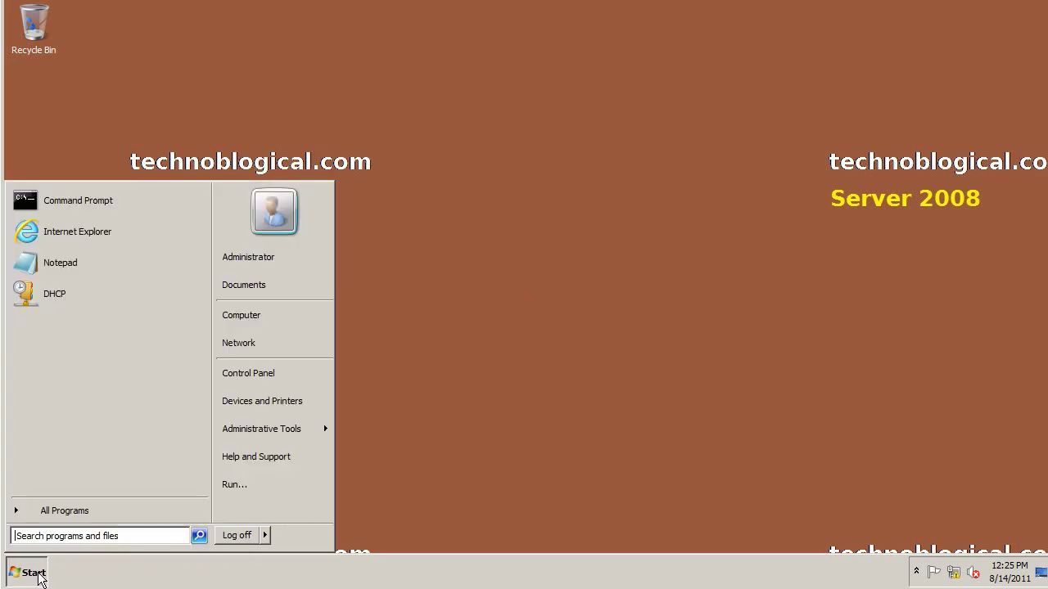
left_click(124, 290)
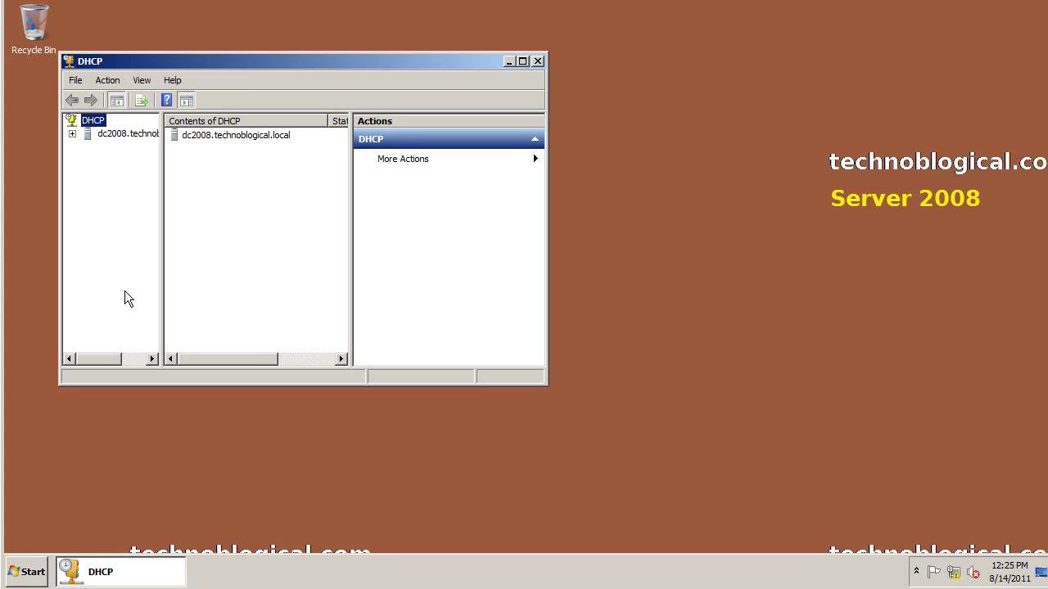
left_click(523, 62)
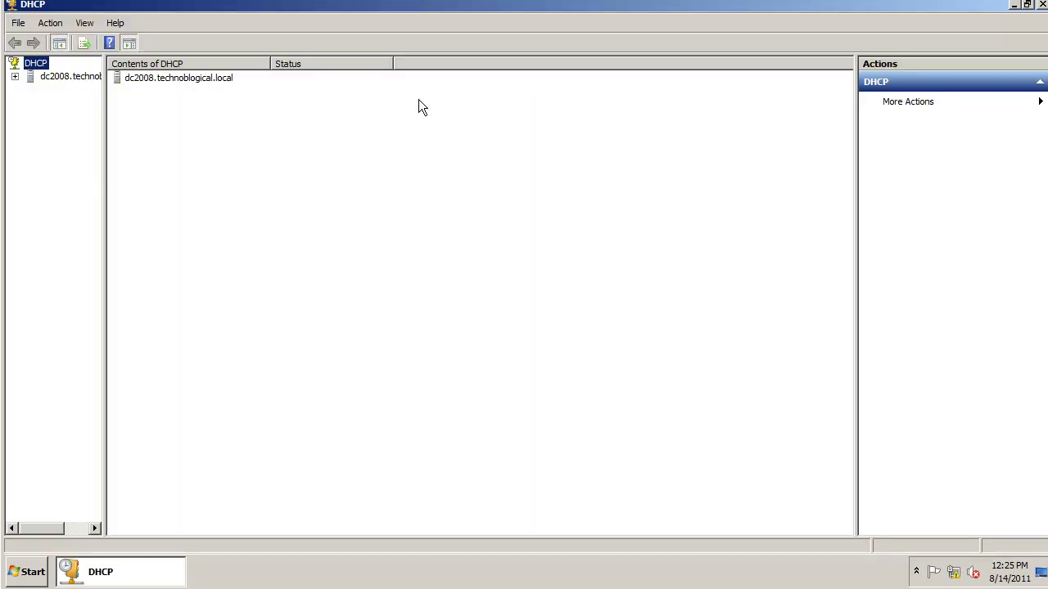
- Expand the dc2008 server's IPv4 node, its Filters and the 10.0.0.0 scope, and widen the console tree
left_click(16, 77)
left_click(30, 90)
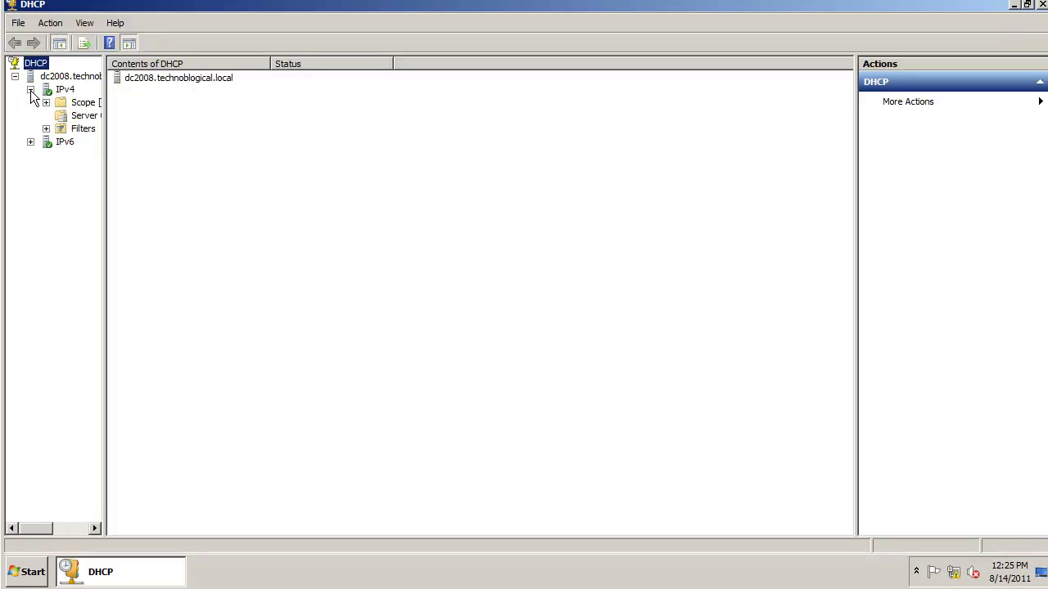
left_click(45, 129)
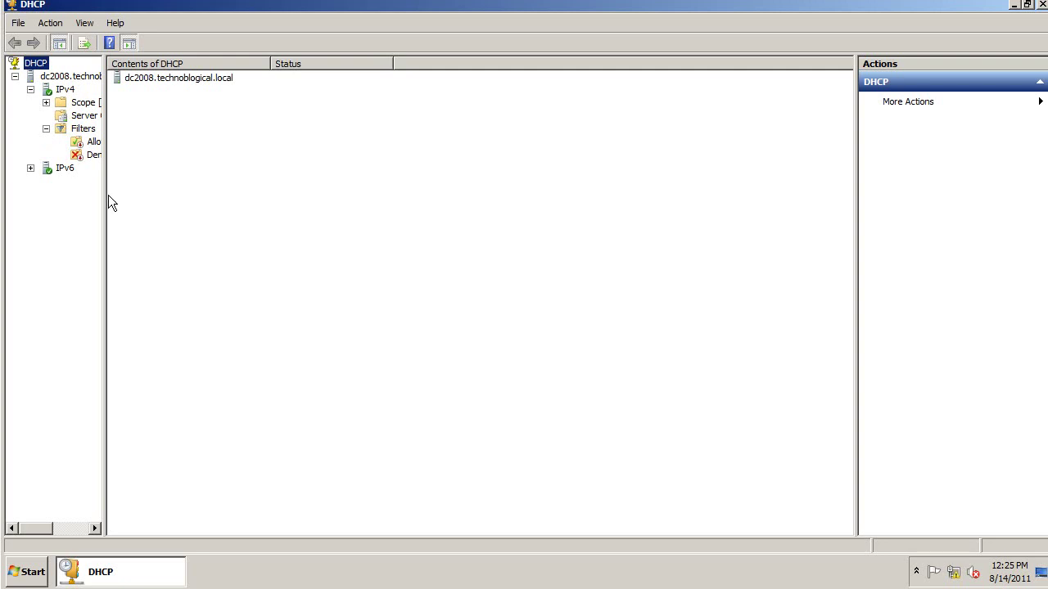
left_click_drag(104, 201, 315, 185)
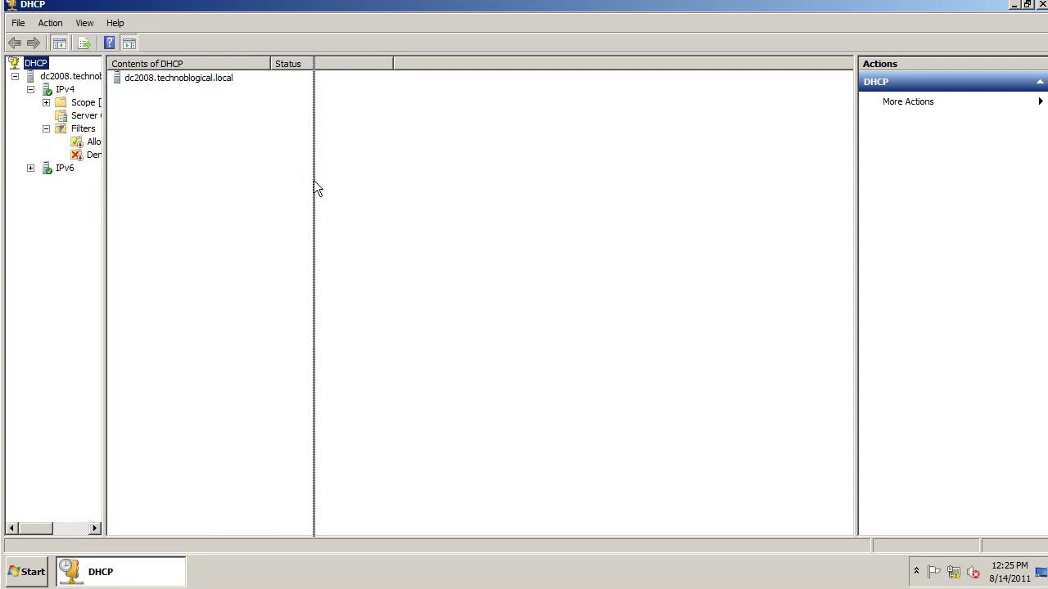
left_click(46, 103)
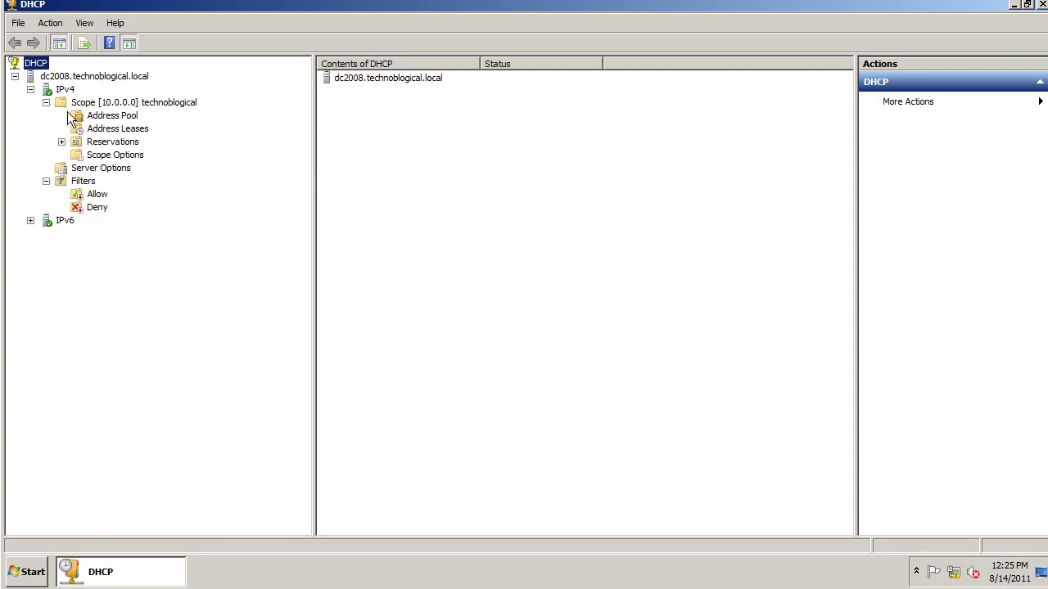
- Add the 10.0.0.10 address lease from the technoblological scope to the Deny filter and display the Deny list
left_click(89, 116)
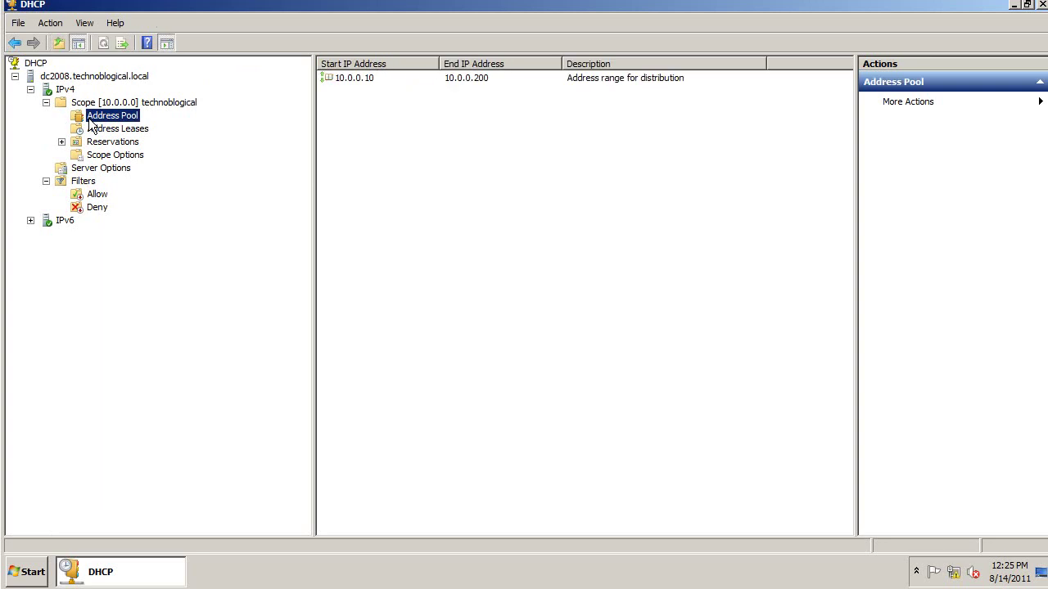
left_click(103, 131)
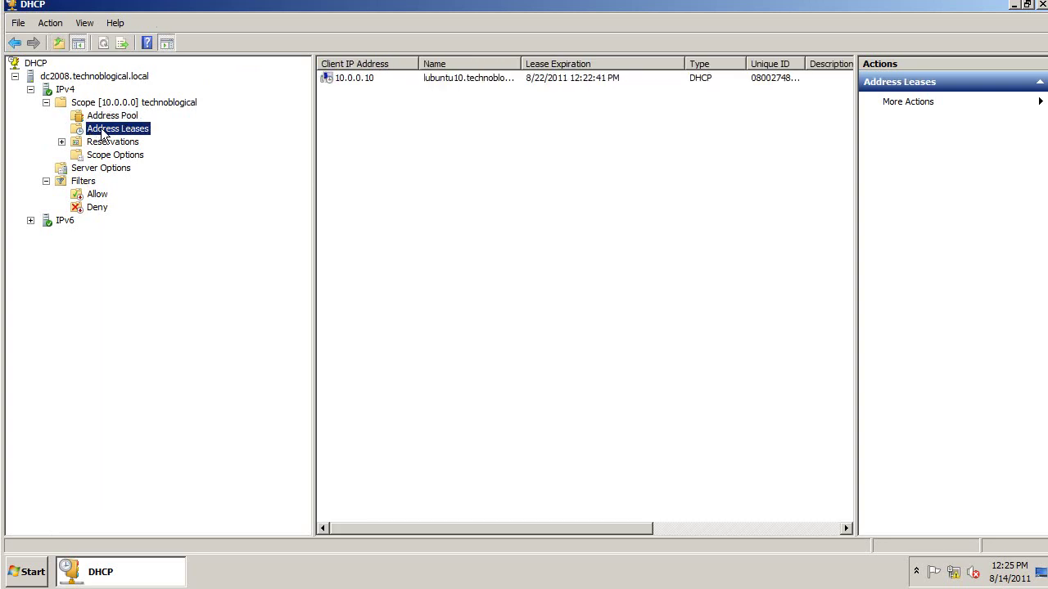
left_click(87, 183)
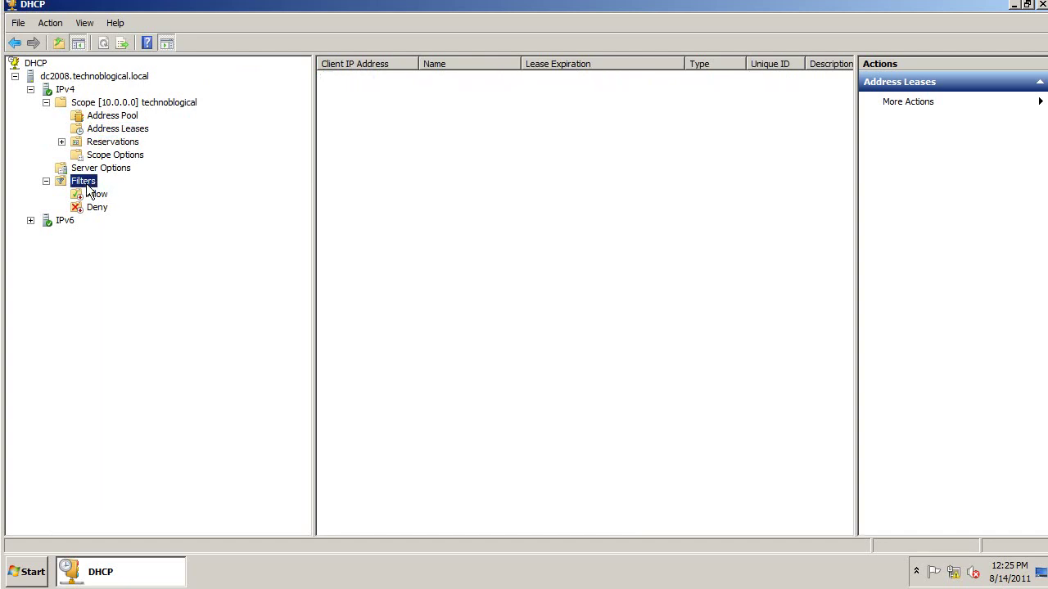
left_click(91, 129)
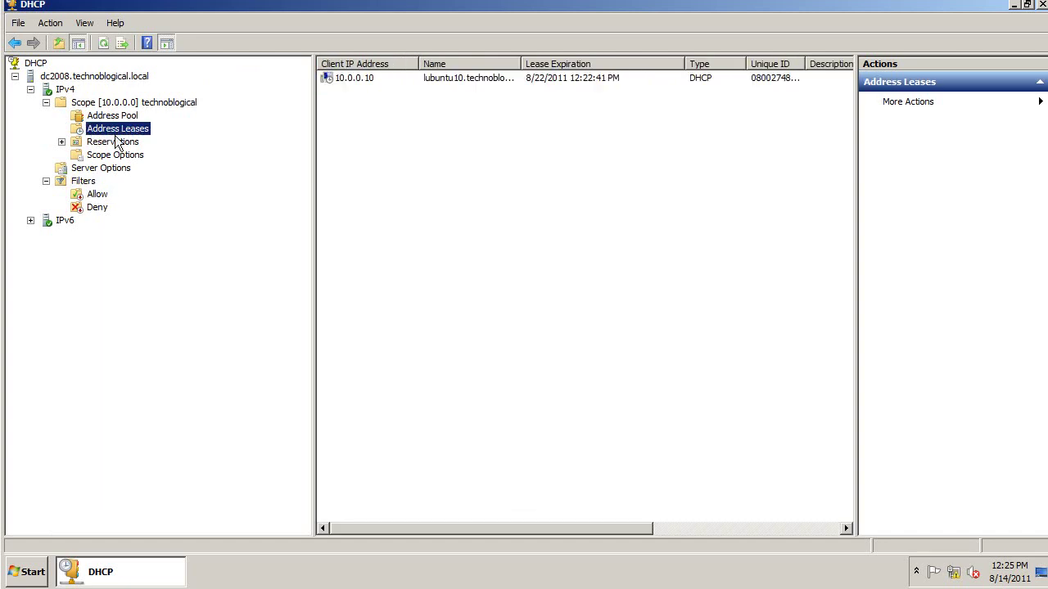
right_click(356, 79)
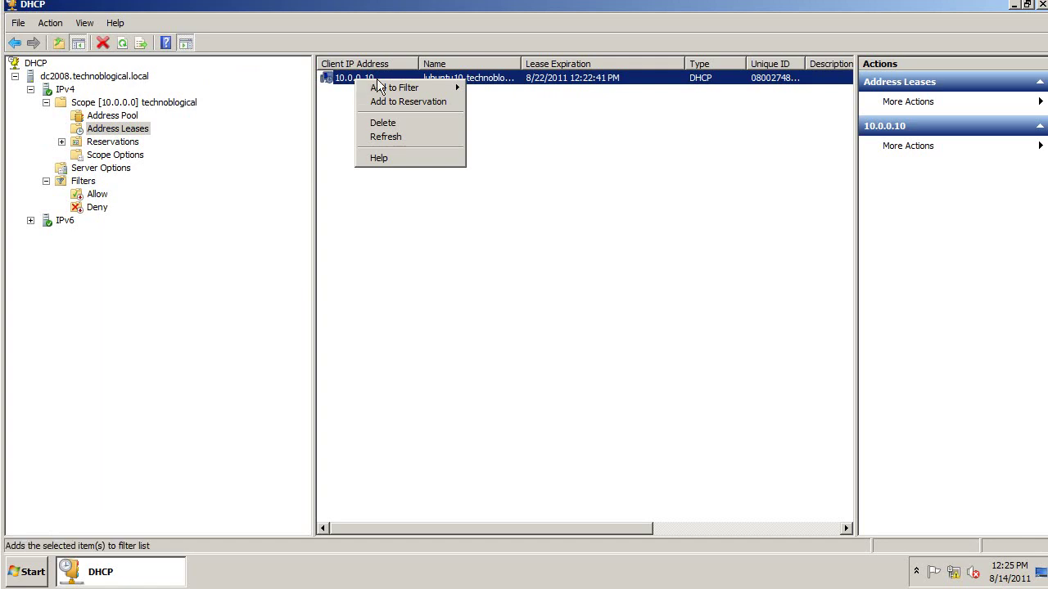
mouse_move(379, 88)
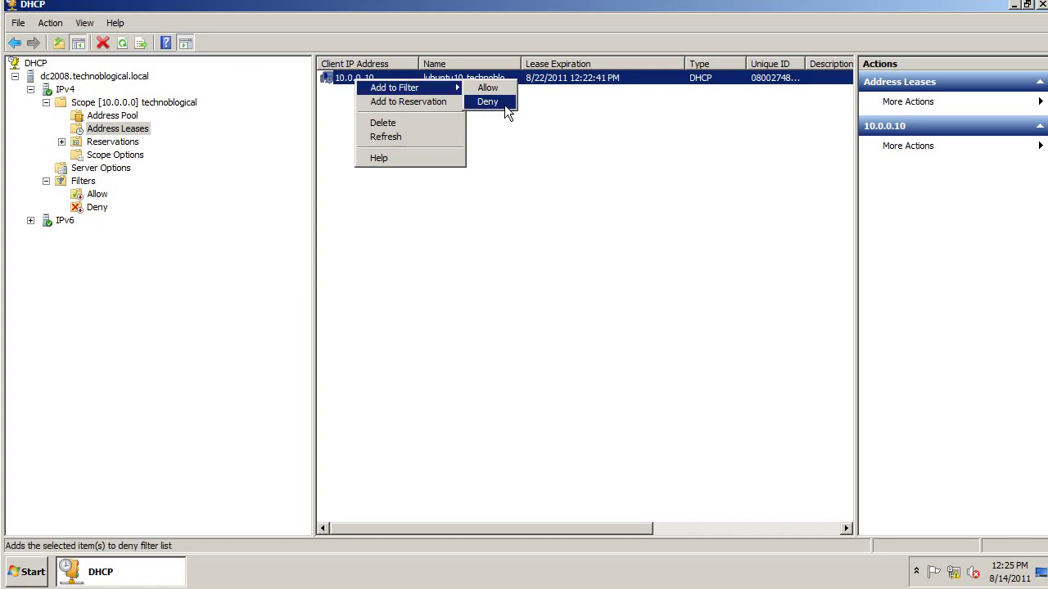
left_click(504, 105)
left_click(94, 210)
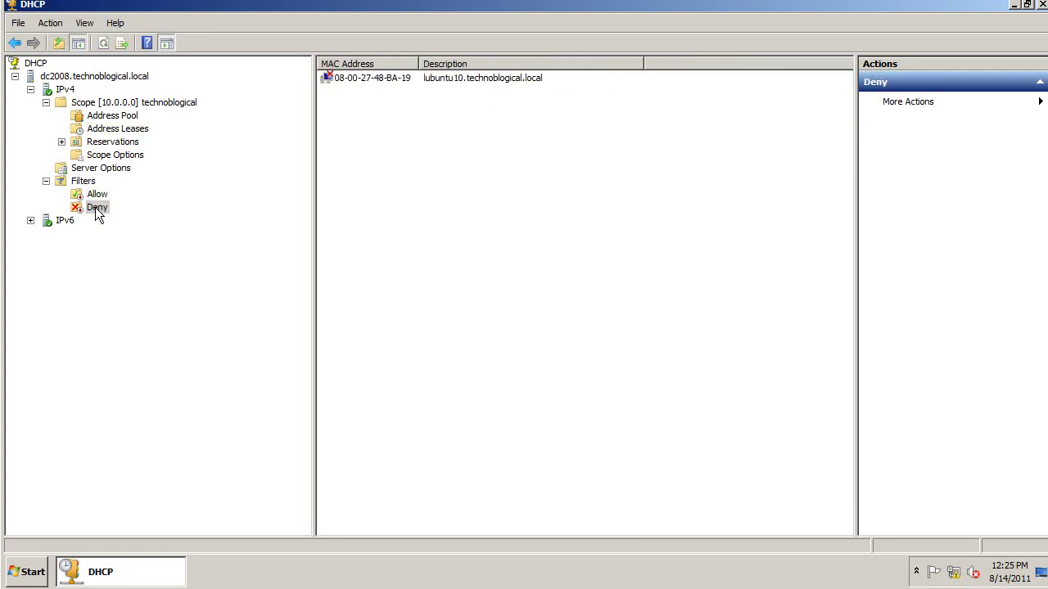
- Enable both the Allow List and the Deny List in the IPv4 filter properties, and display the Deny list again
right_click(63, 91)
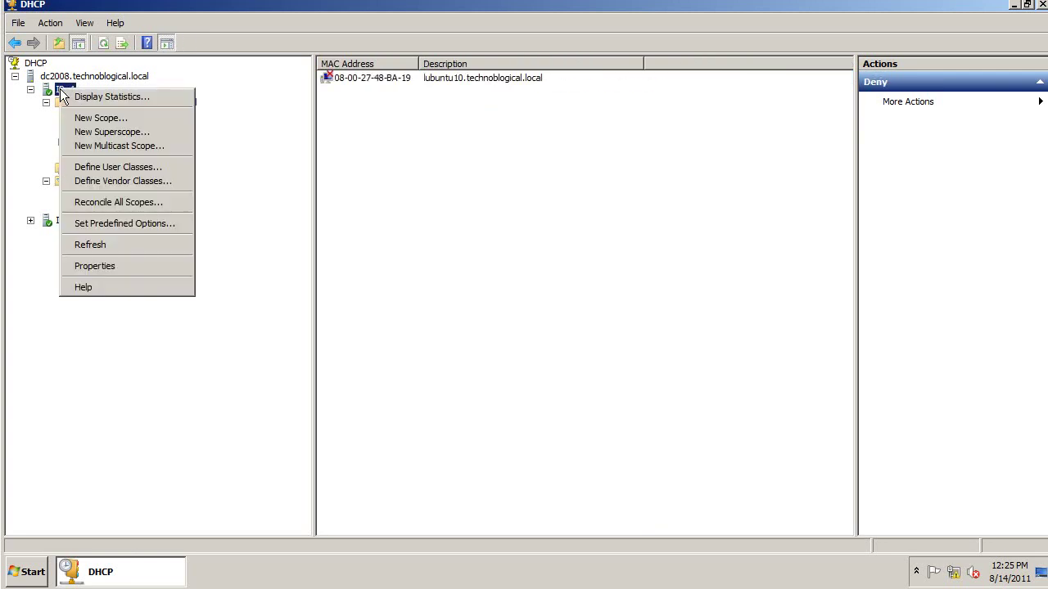
left_click(94, 267)
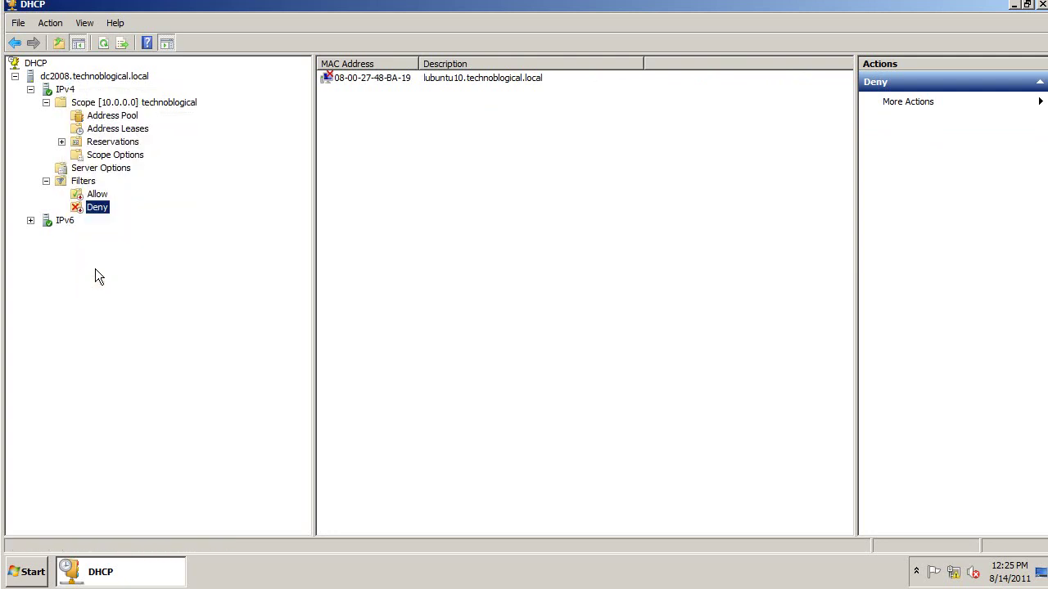
left_click(577, 126)
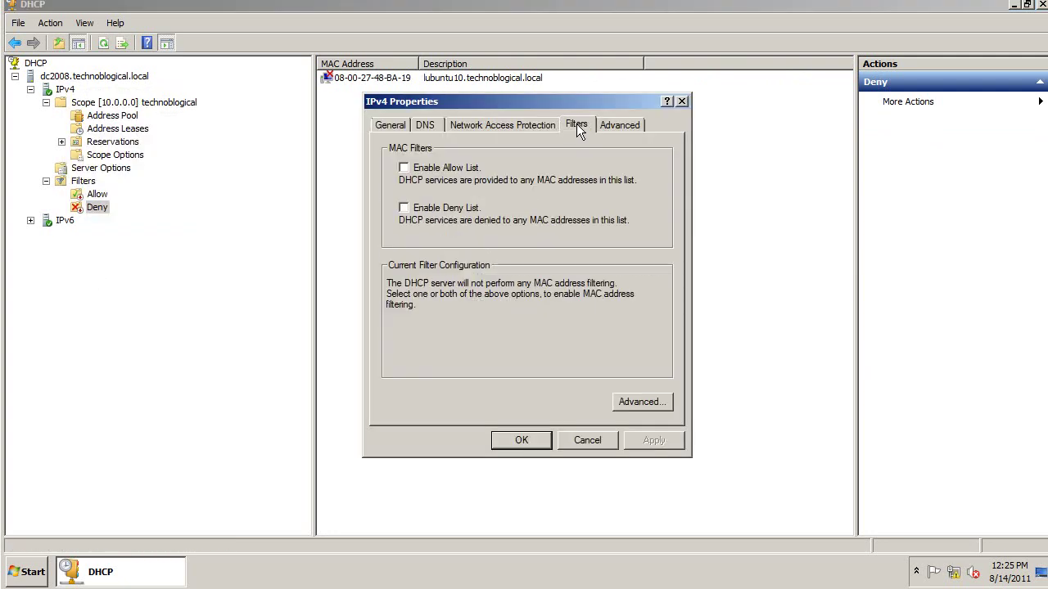
left_click(409, 169)
left_click(431, 209)
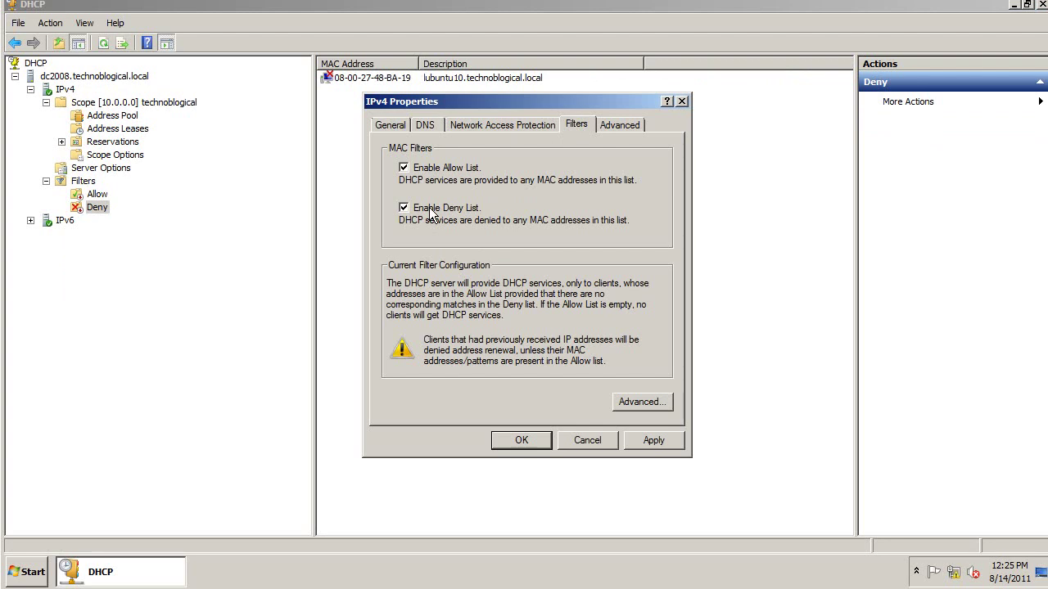
left_click(517, 446)
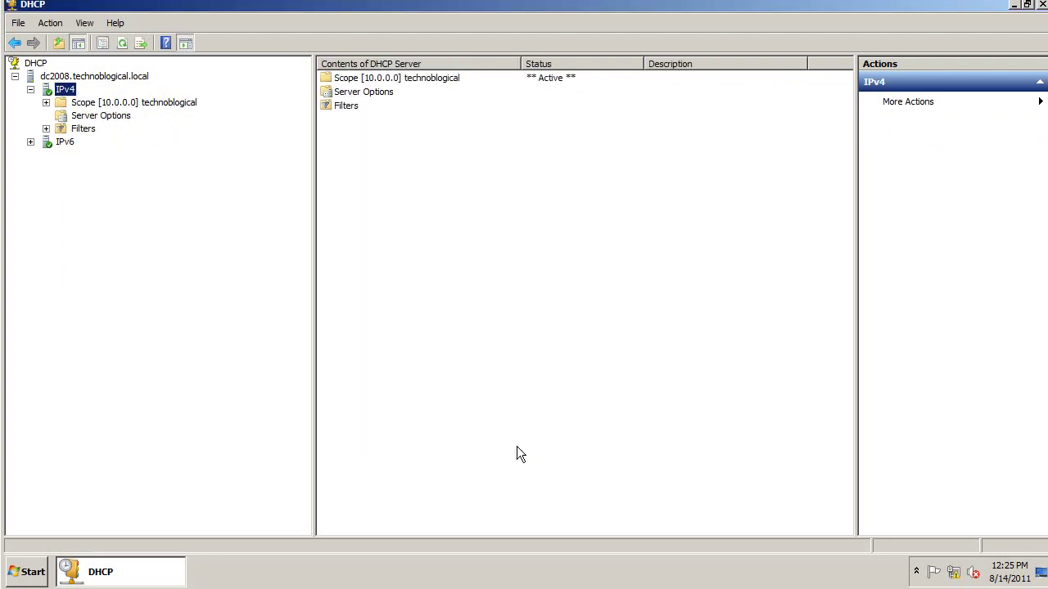
left_click(46, 128)
left_click(85, 155)
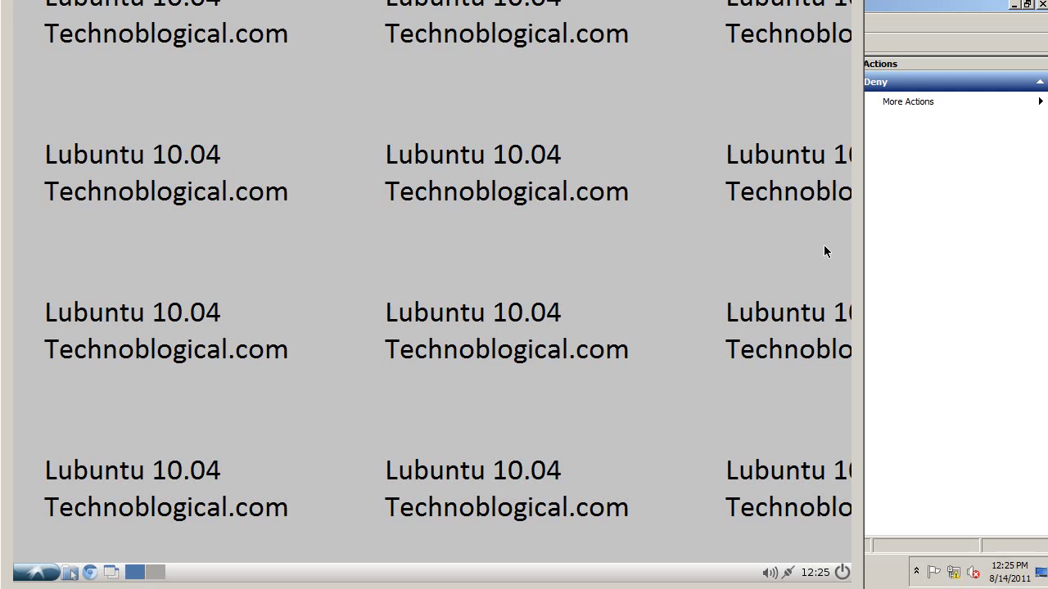
- Switch to the Lubuntu client, open LXTerminal and run sudo ifconfig to check its network configuration
left_click(36, 572)
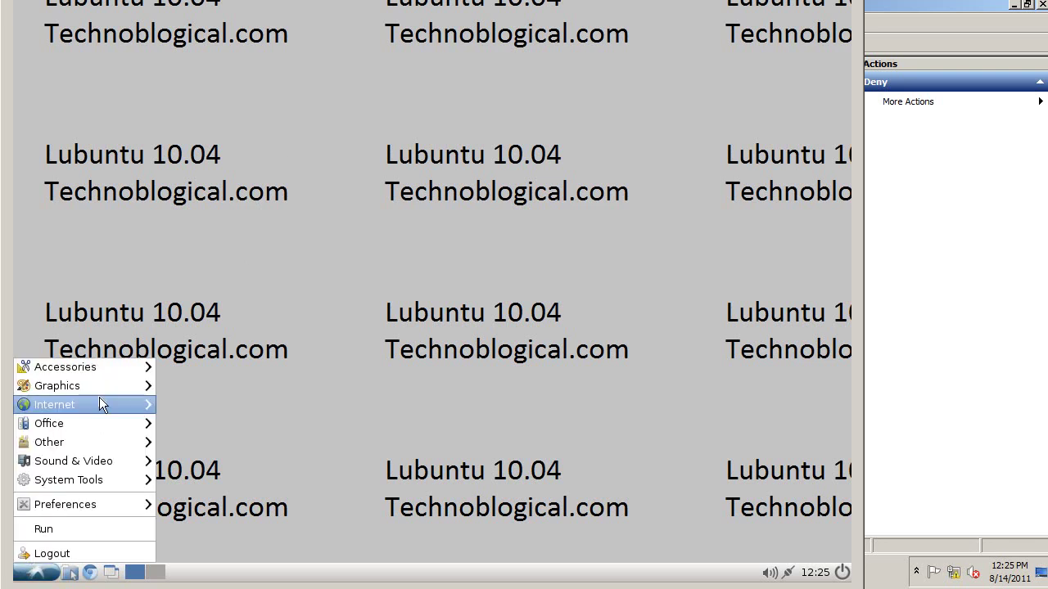
mouse_move(103, 371)
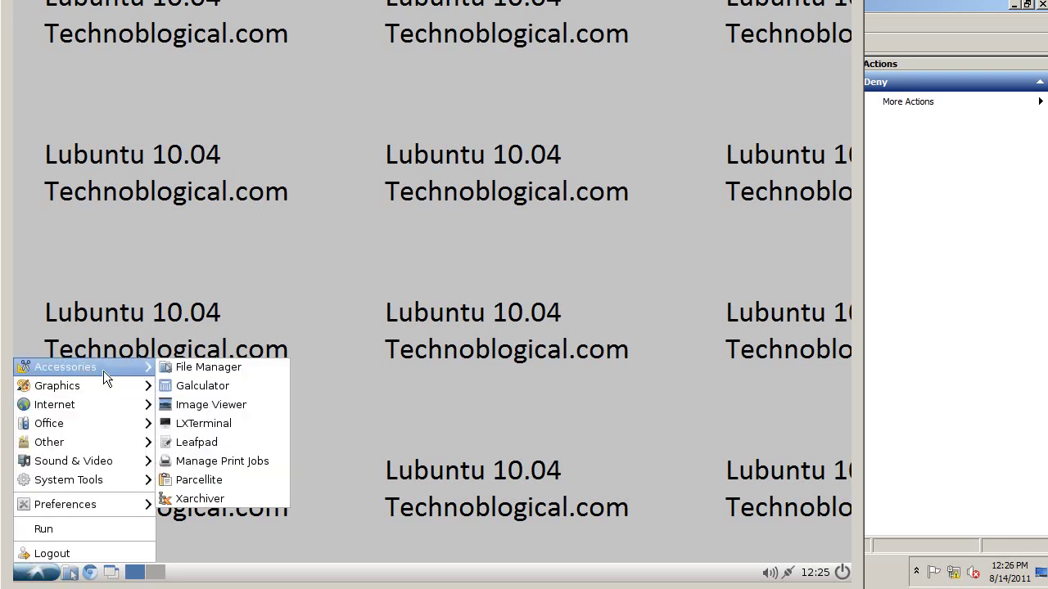
left_click(197, 424)
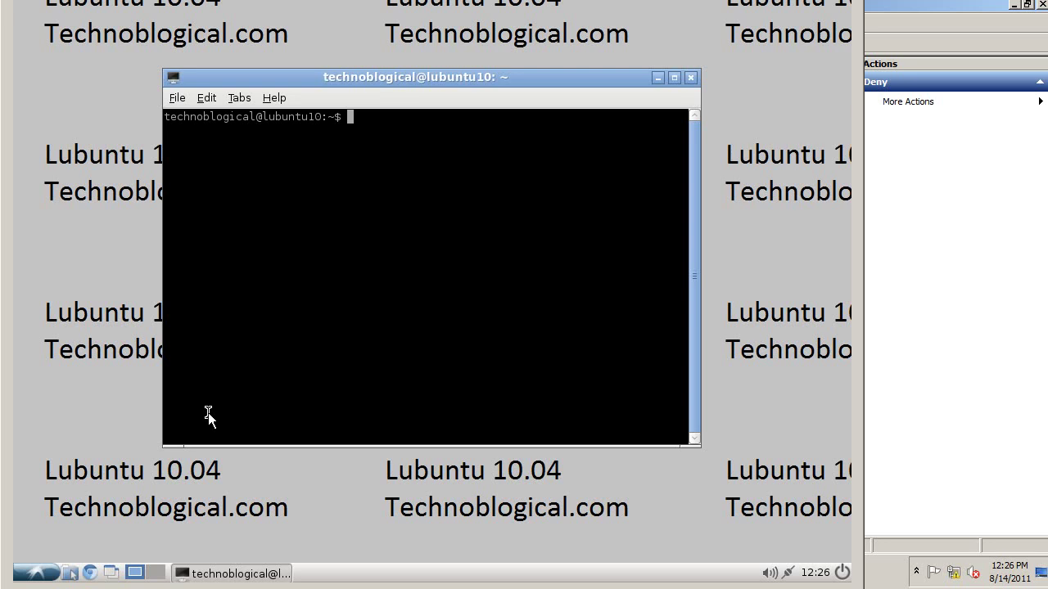
type("sudo ifconfig")
key("Return")
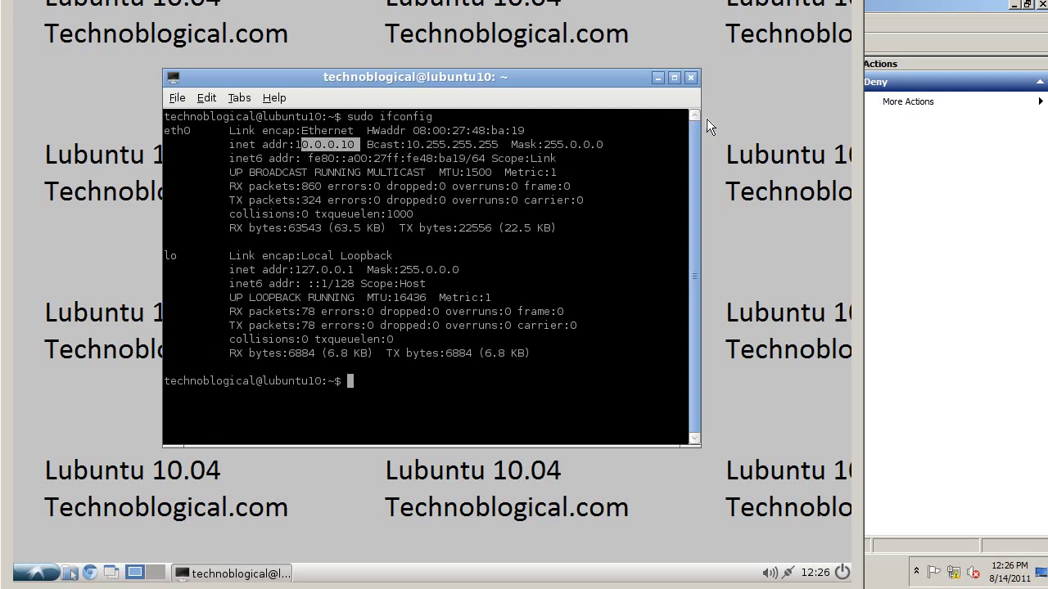
- Return to the DHCP console on the server and delete the 10.0.0.10 entry from the scope's address leases
left_click(924, 161)
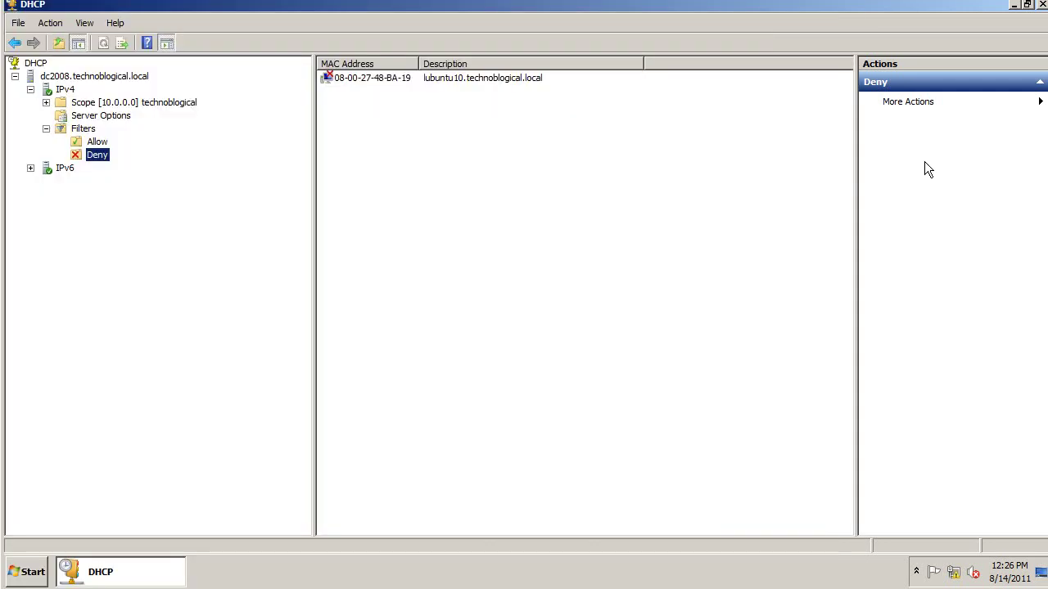
left_click(45, 103)
left_click(94, 131)
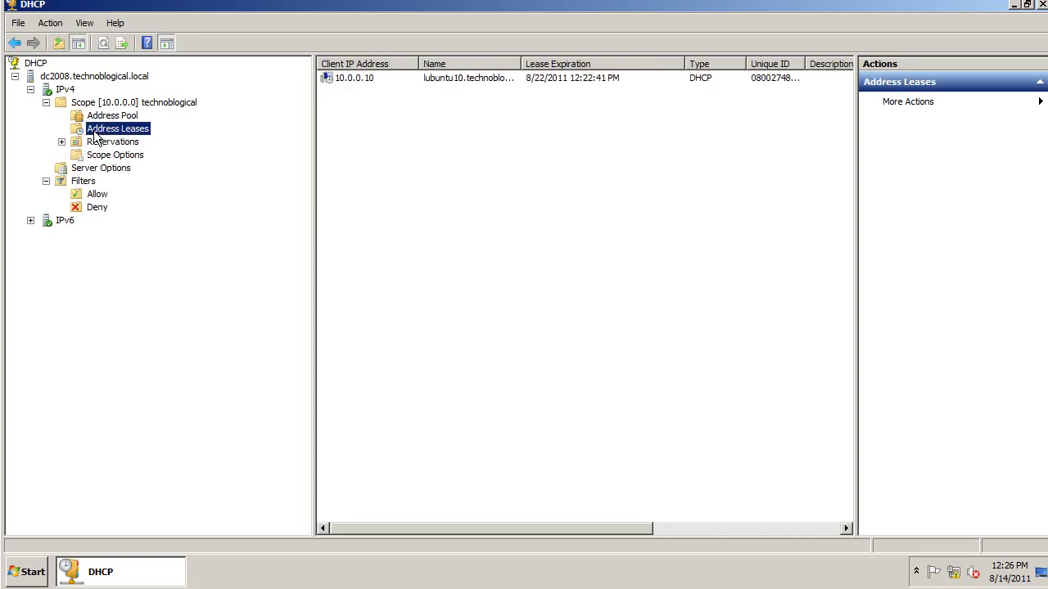
right_click(361, 78)
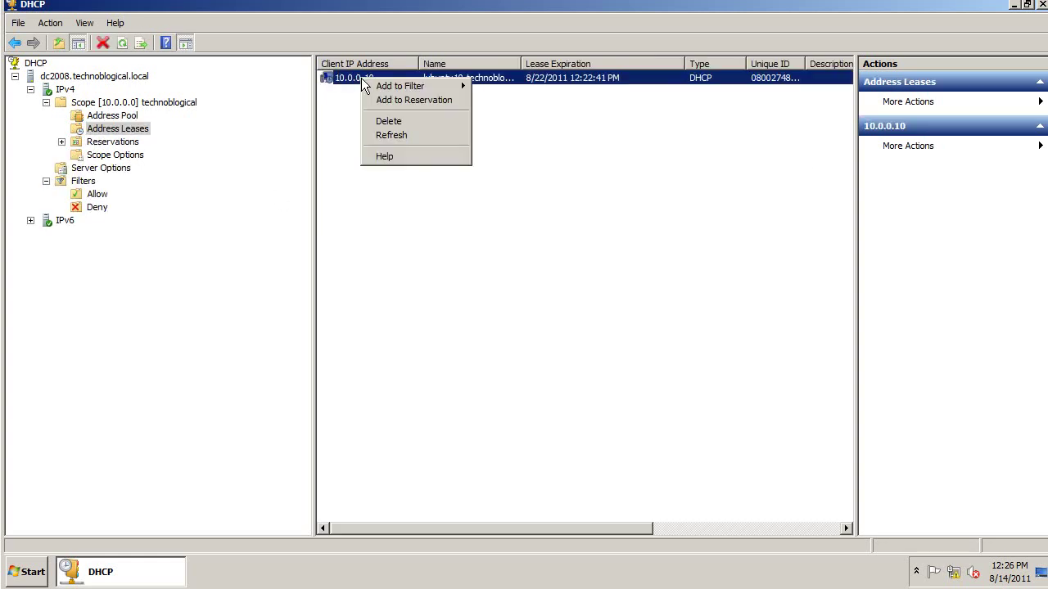
left_click(381, 123)
left_click(538, 332)
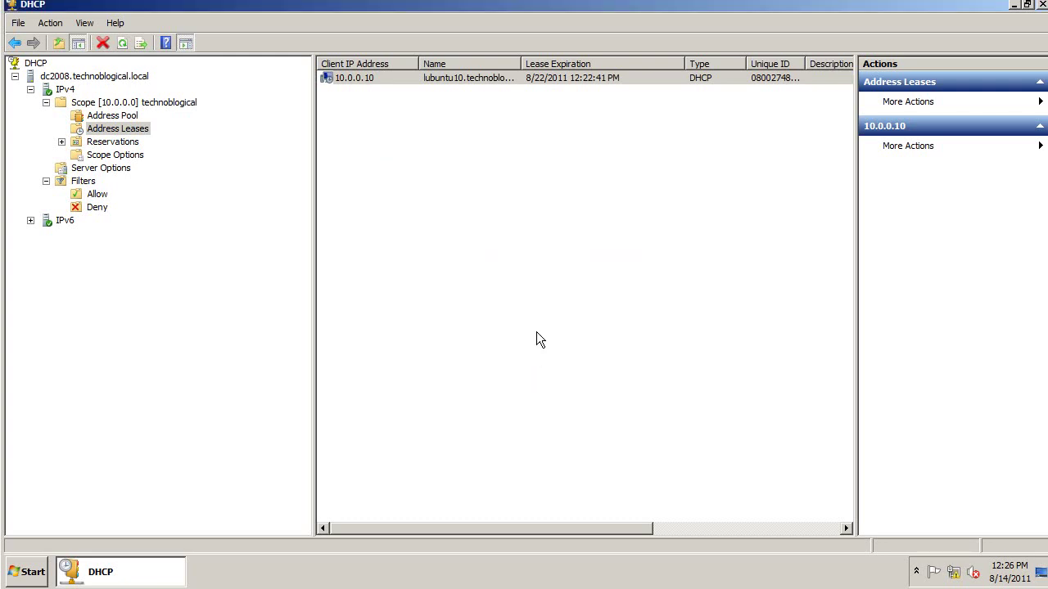
- Switch to the Lubuntu terminal and bring the network interface down with sudo ifconfig eth0 down
key("alt+Tab")
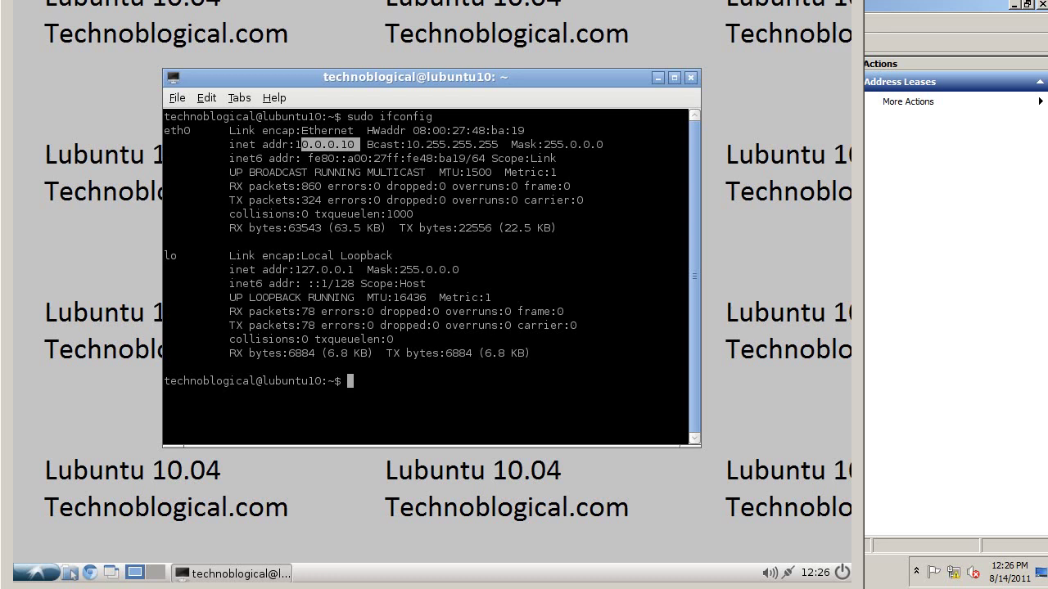
key("Up")
type("eth0")
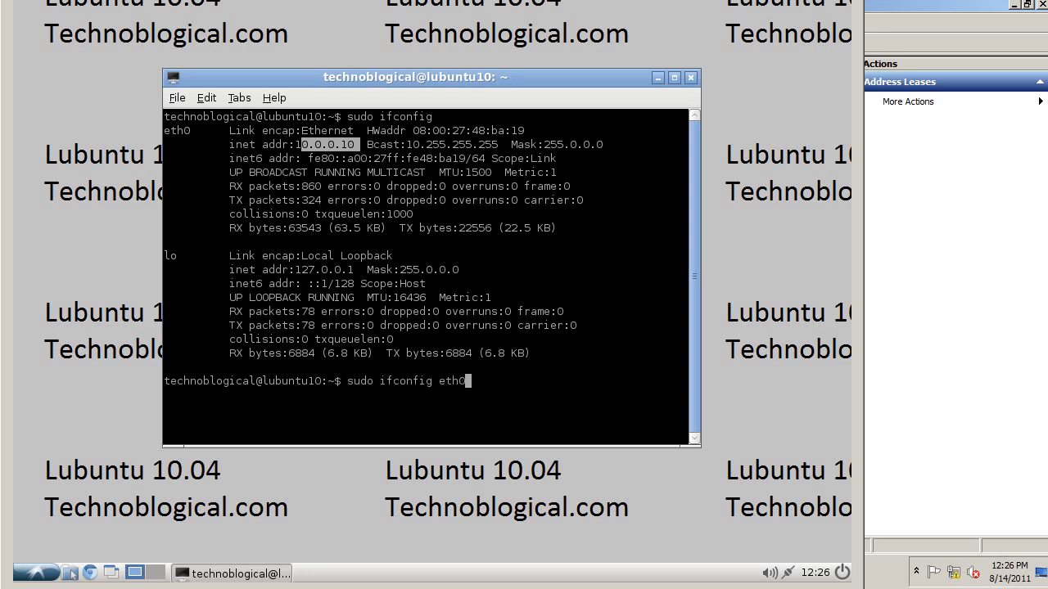
type(" down")
key("Return")
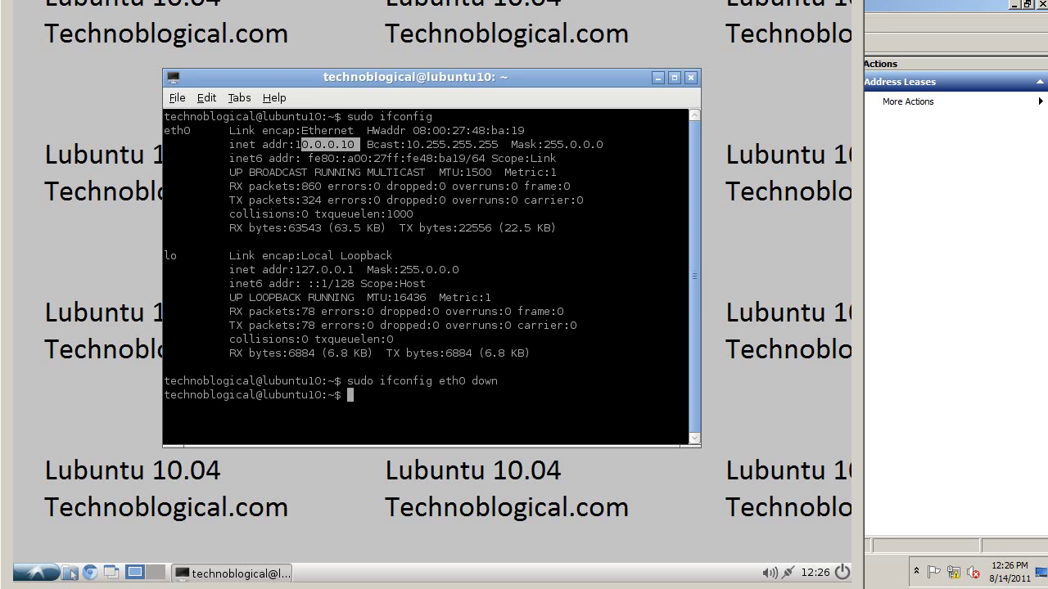
- Try to bring the network interface back up with sudo ifconfig etho up
type("sudo if")
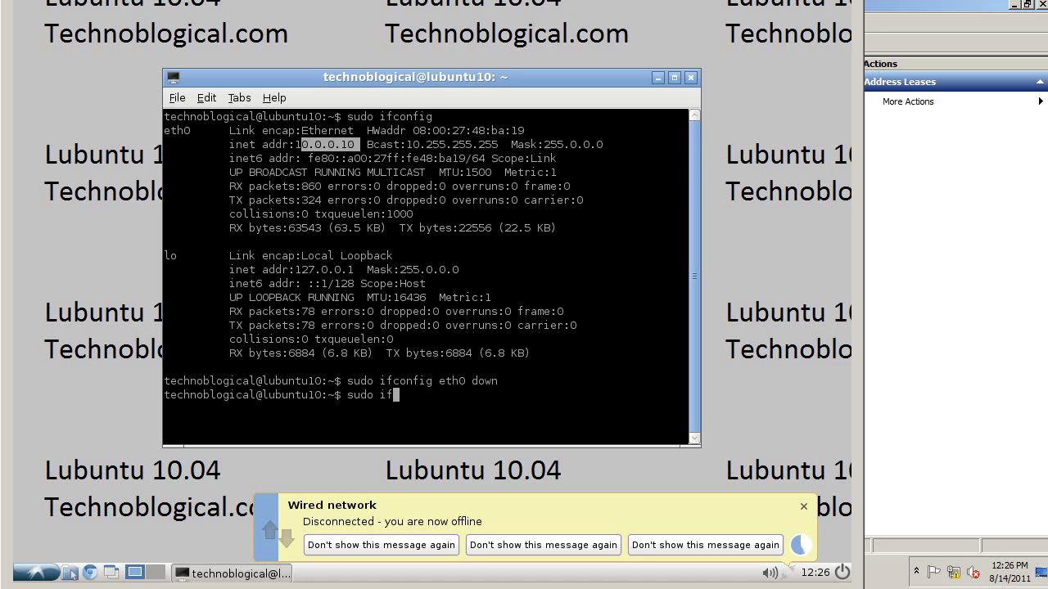
type("config")
type(" eth0")
type(" up")
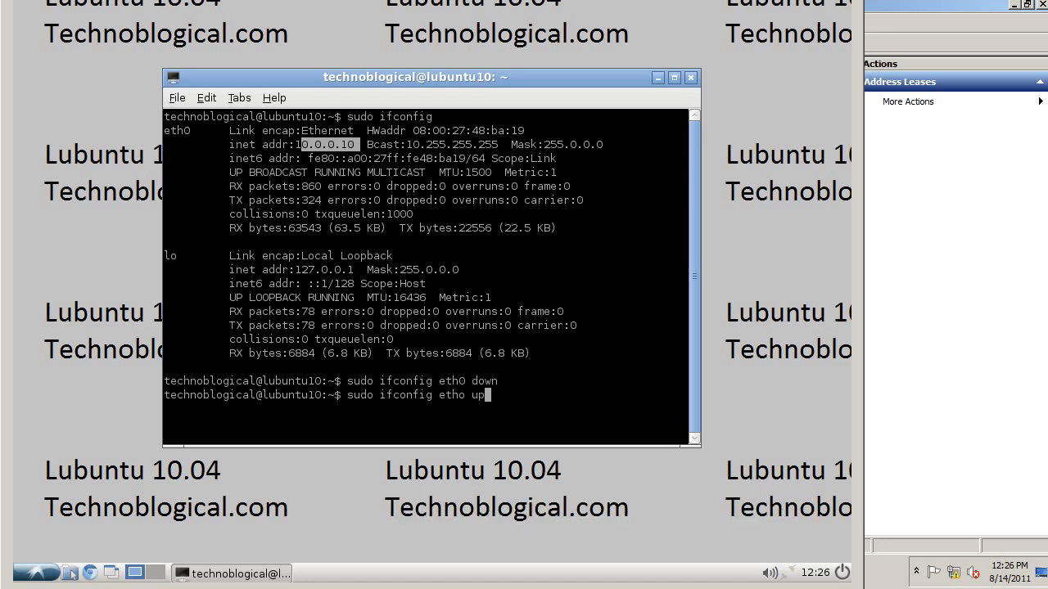
key("Return")
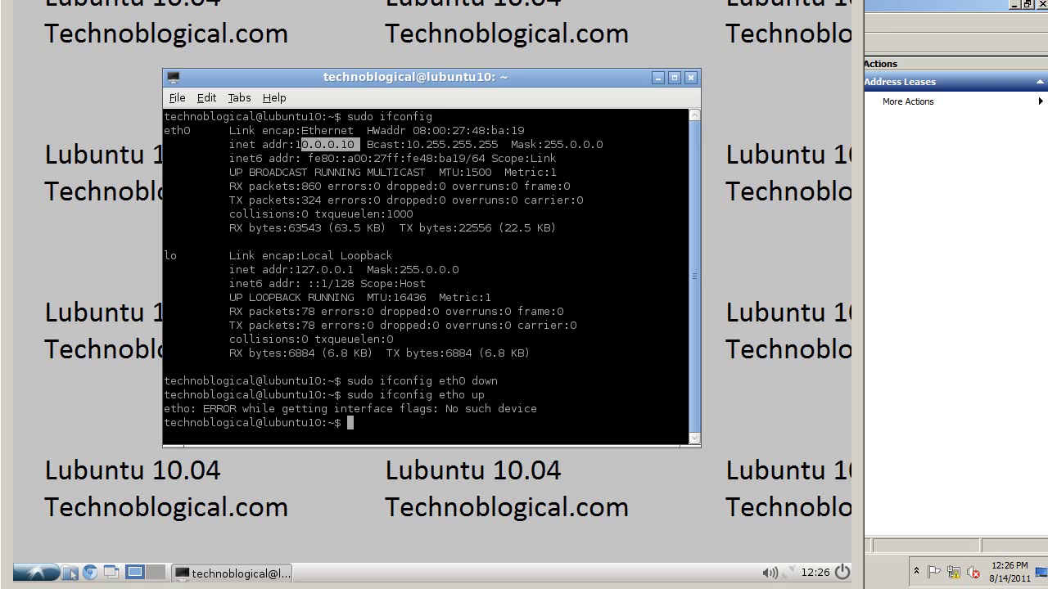
- Correct the interface name in the last command and run it as sudo ifconfig eth0 up
key("Up")
key("Left")
key("Left")
key("Left")
key("BackSpace")
type("0")
key("Return")
- Run ifconfig in the Lubuntu terminal and highlight the eth0 link and address lines
type("i")
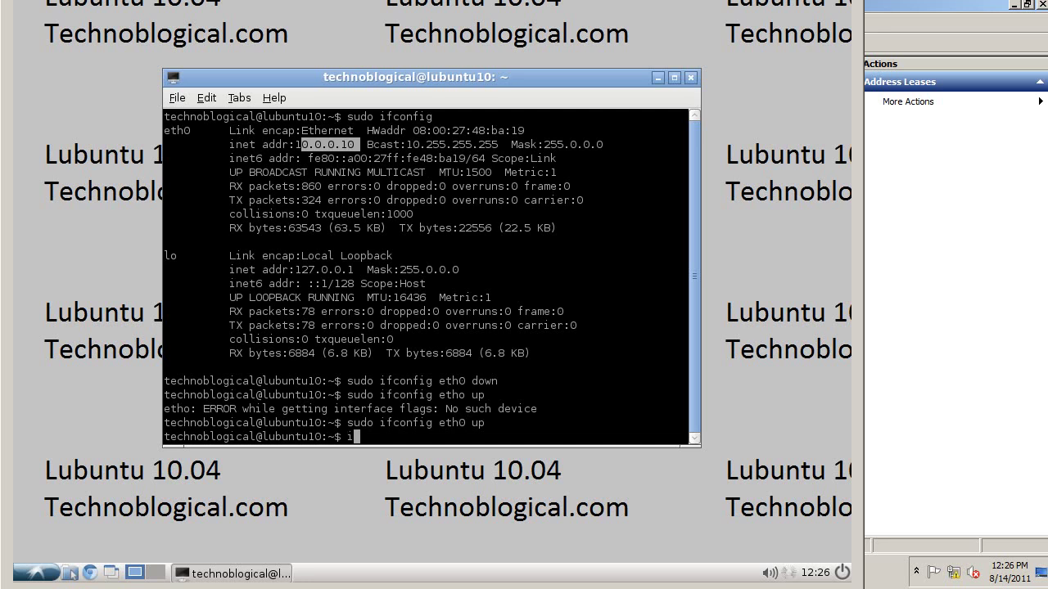
type("fconfig")
key("Return")
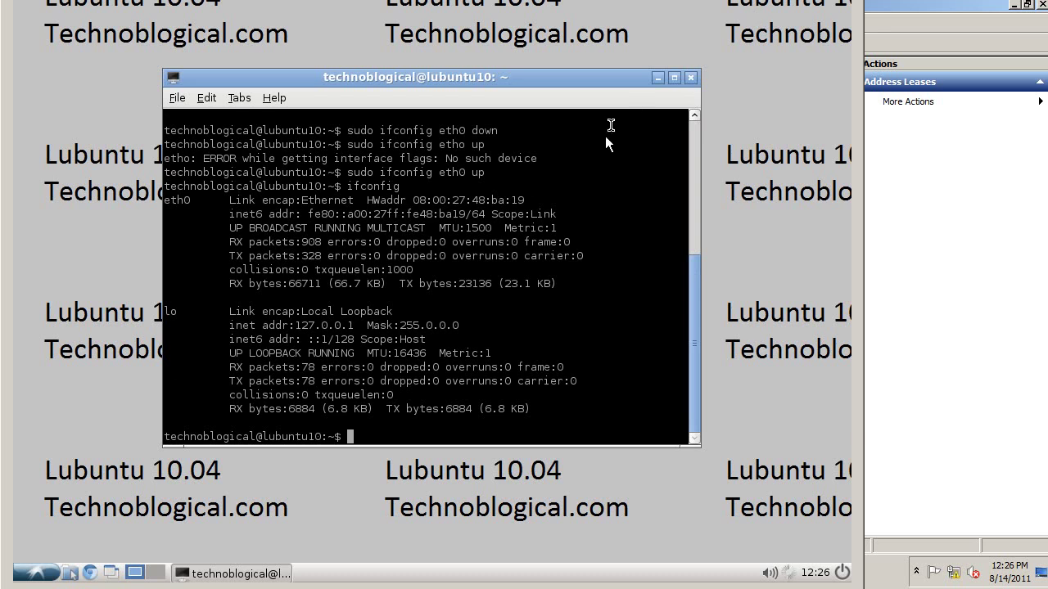
left_click_drag(560, 215, 231, 210)
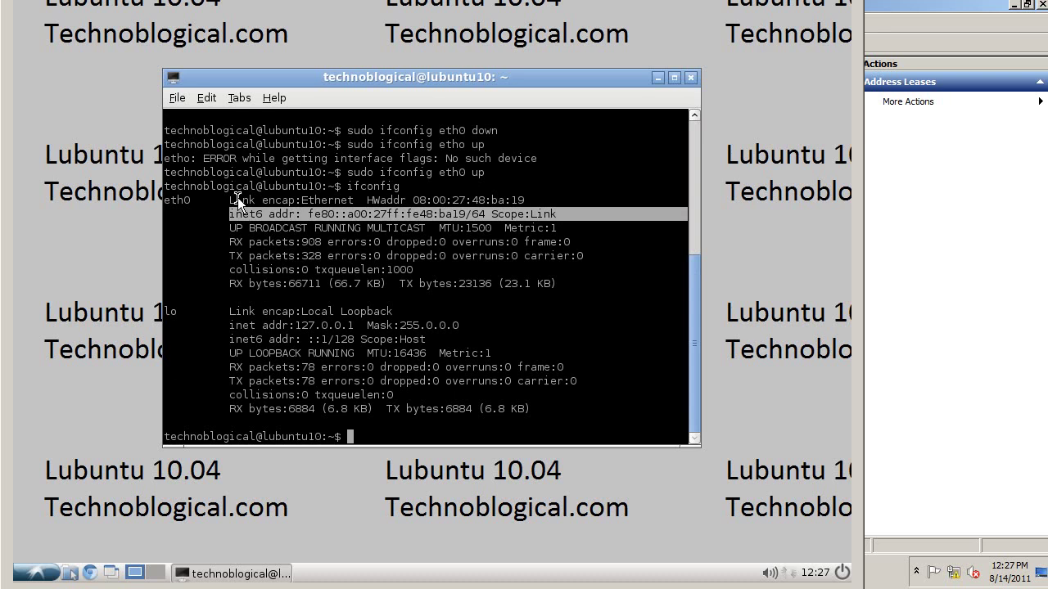
left_click_drag(231, 199, 688, 218)
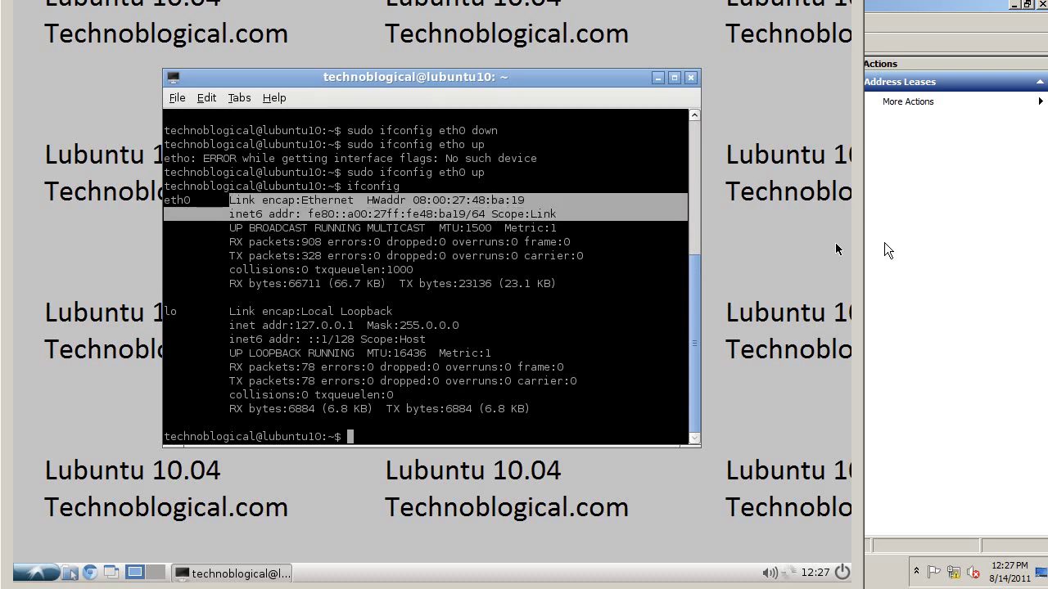
- Switch to the DHCP console, move the lubuntu10 MAC filter from Deny to Allow, and open the Allow list
left_click(888, 250)
left_click(98, 208)
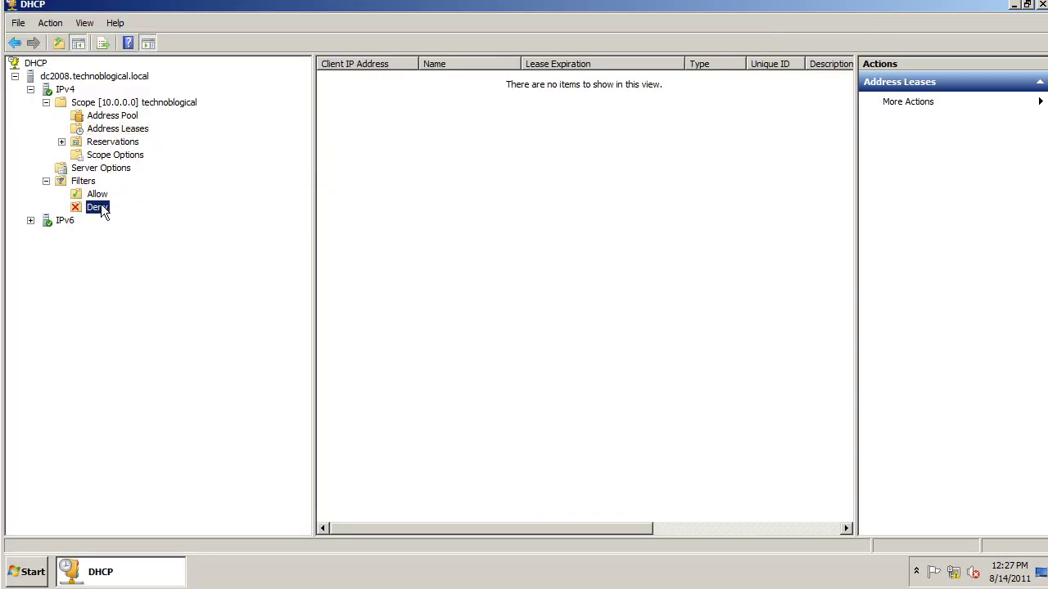
right_click(376, 82)
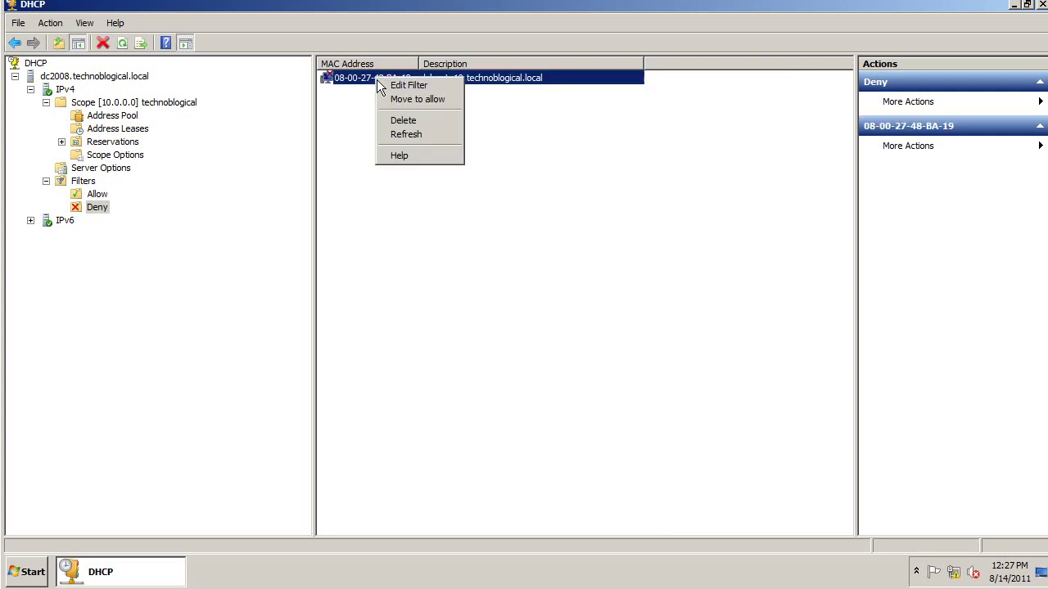
left_click(390, 98)
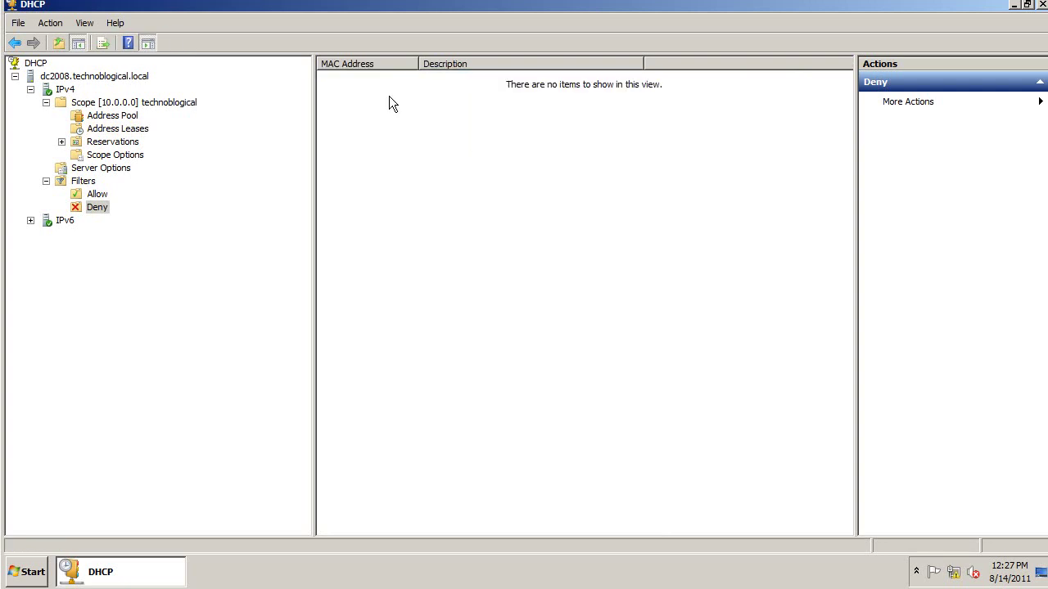
left_click(87, 198)
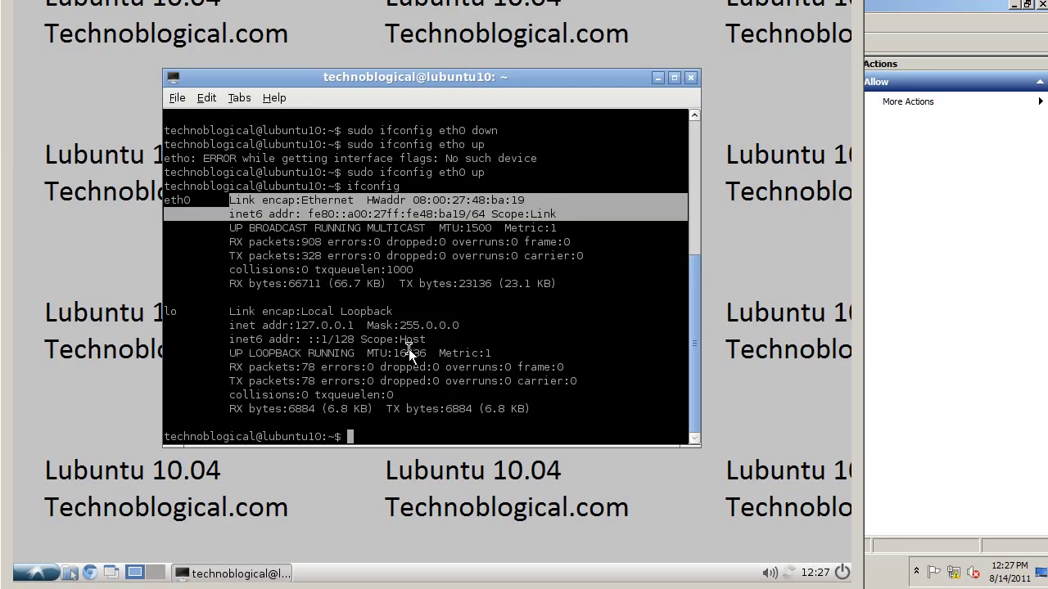
- Switch to the Lubuntu terminal, rerun ifconfig once the wired connection is active, and highlight eth0's IPv4 address line
key("Up")
mouse_move(790, 578)
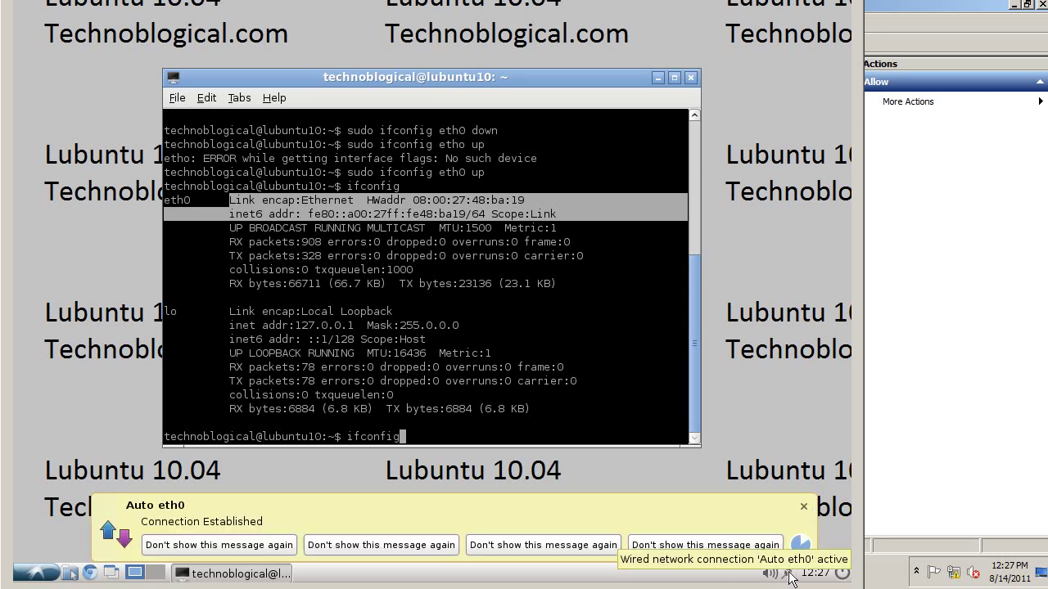
key("Return")
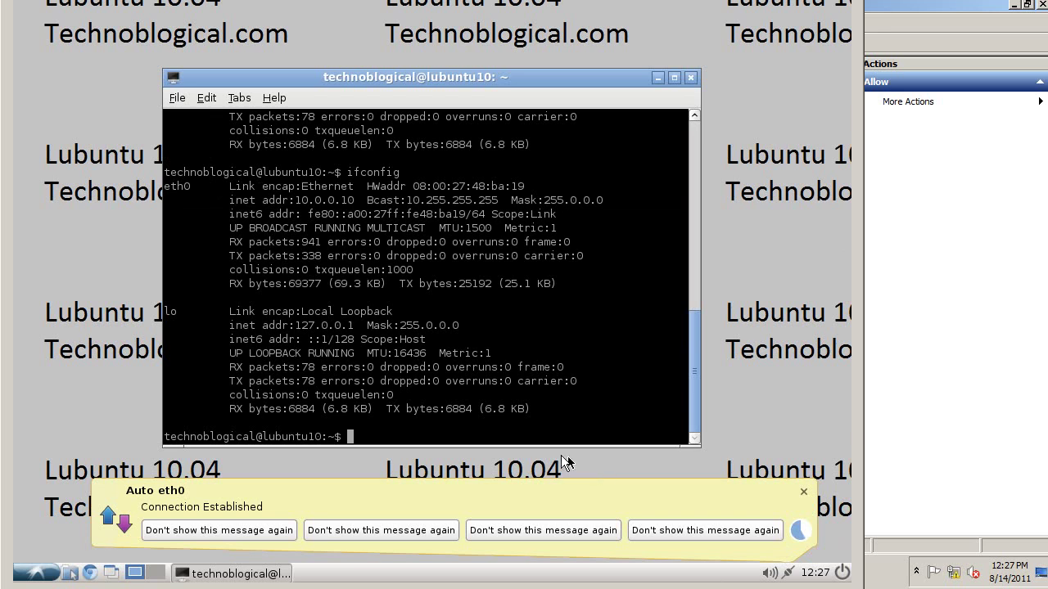
left_click(801, 492)
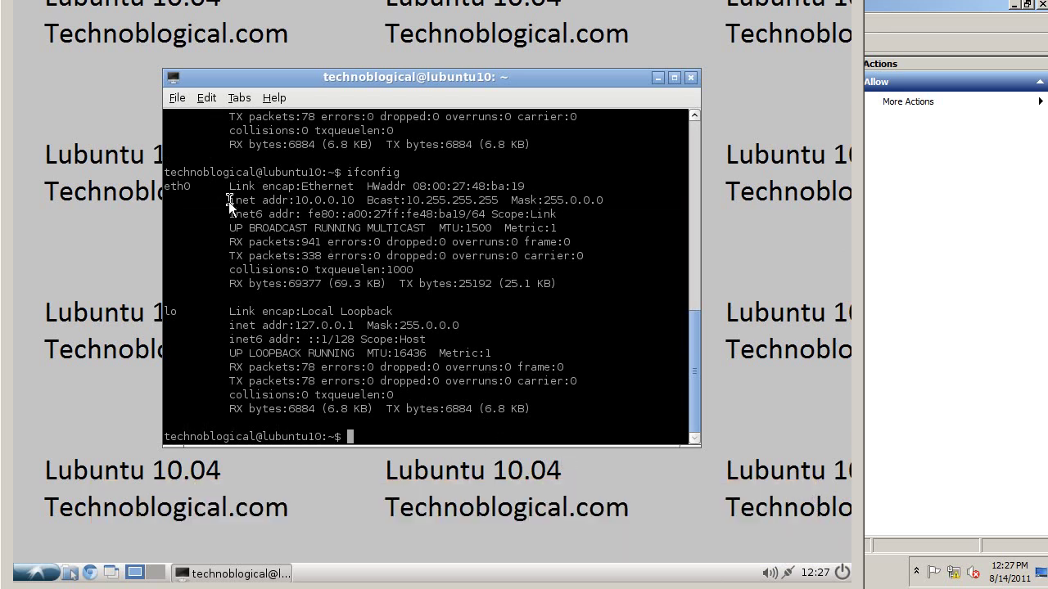
left_click_drag(228, 201, 404, 200)
left_click_drag(538, 196, 589, 195)
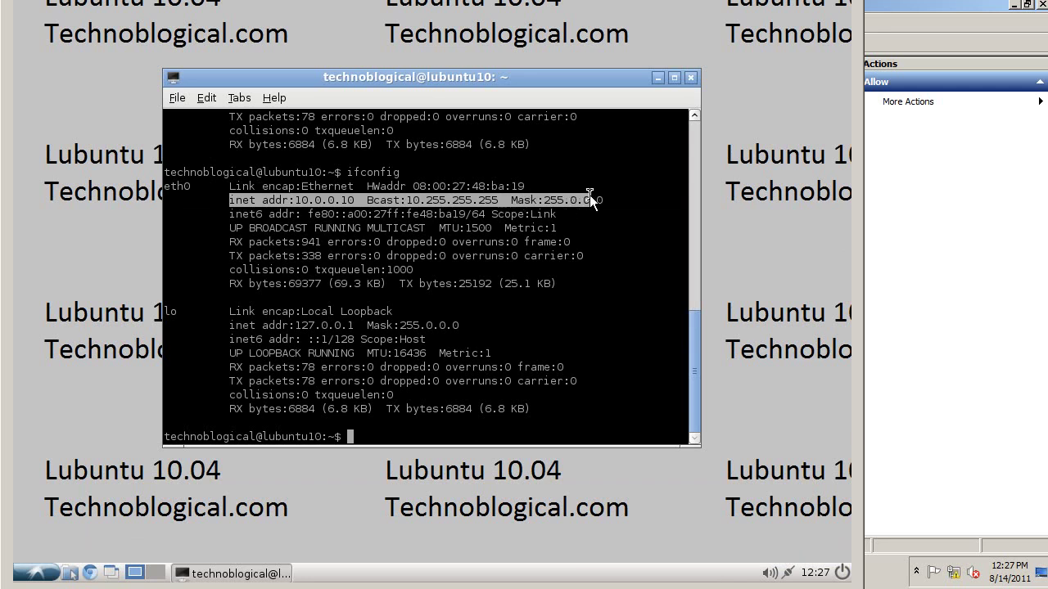
- Return to the DHCP console and move the lubuntu10 MAC filter from the Allow list back to Deny
left_click(906, 215)
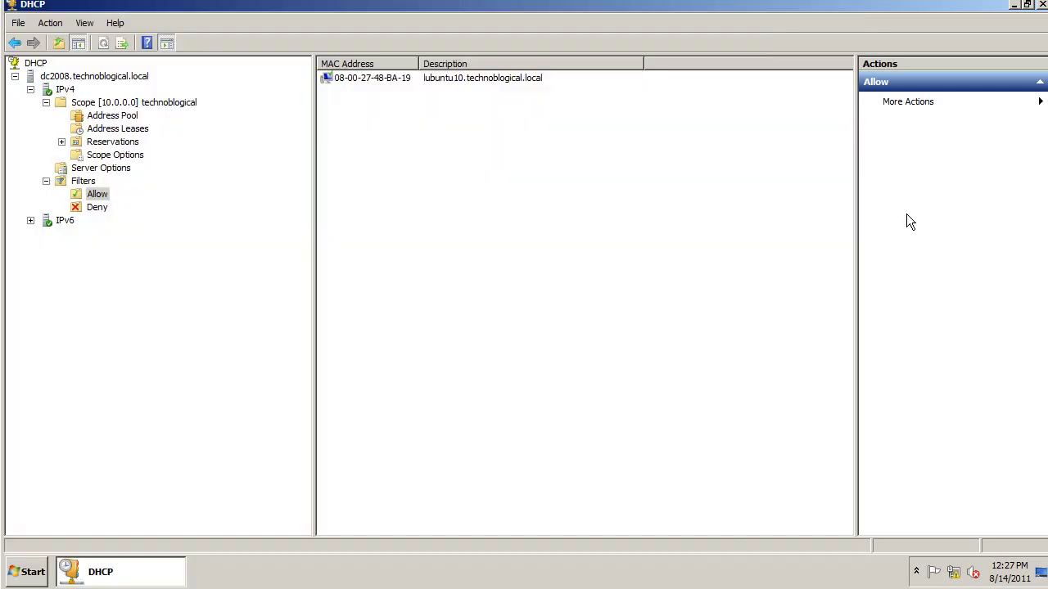
right_click(382, 81)
left_click(392, 104)
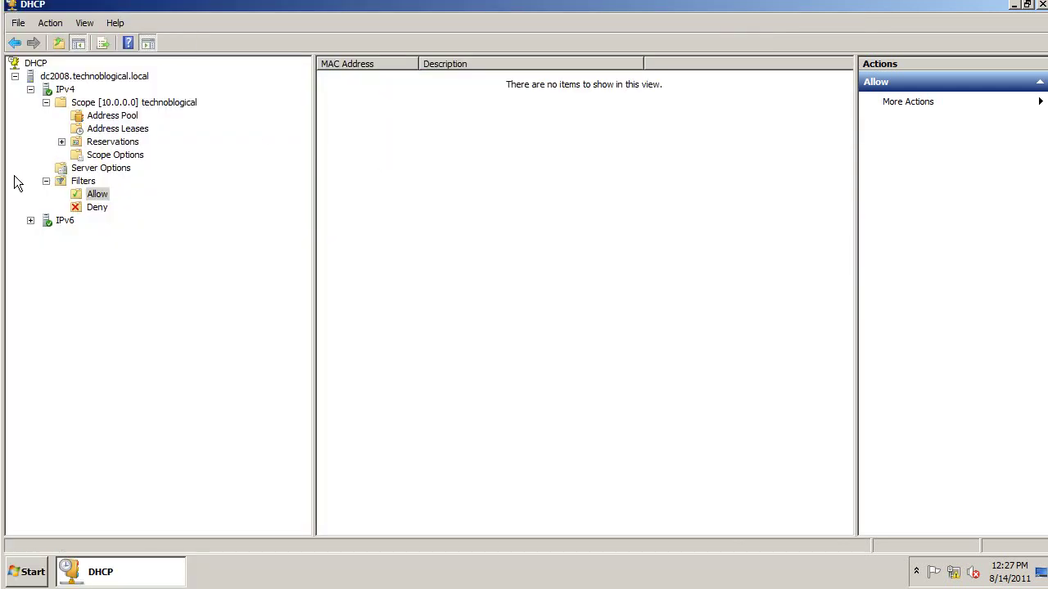
- Turn off the Allow List in the IPv4 filter properties, keeping the Deny List enabled, and apply the change
right_click(102, 105)
left_click(54, 87)
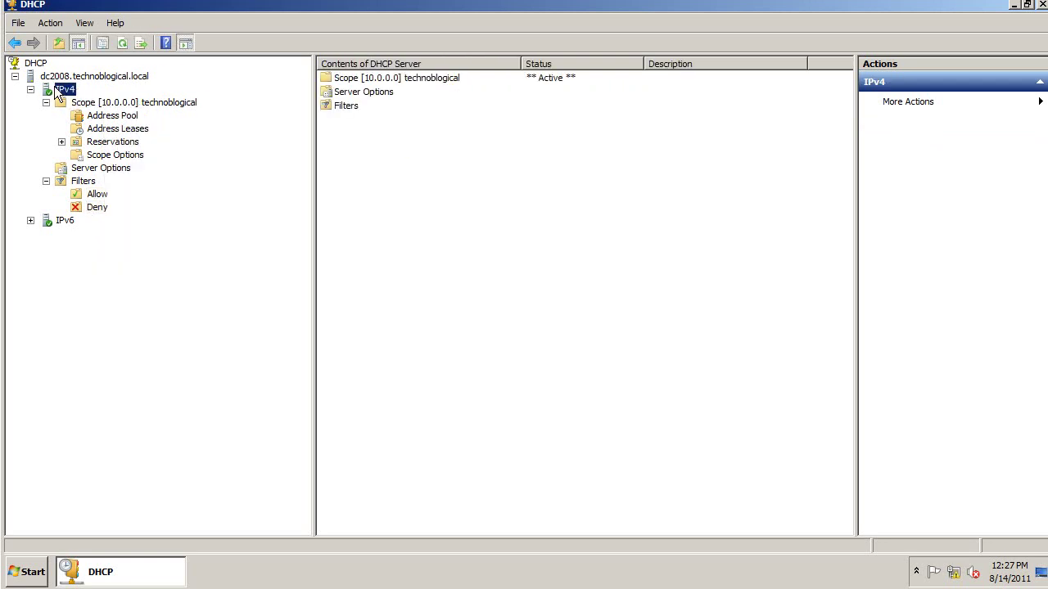
right_click(54, 86)
left_click(122, 299)
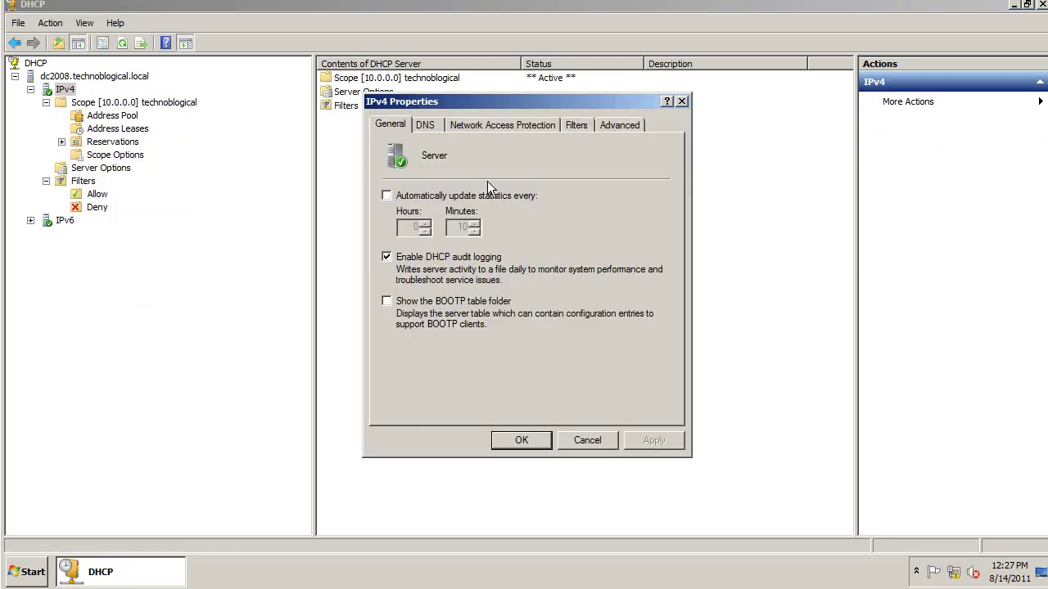
left_click(581, 127)
left_click(423, 168)
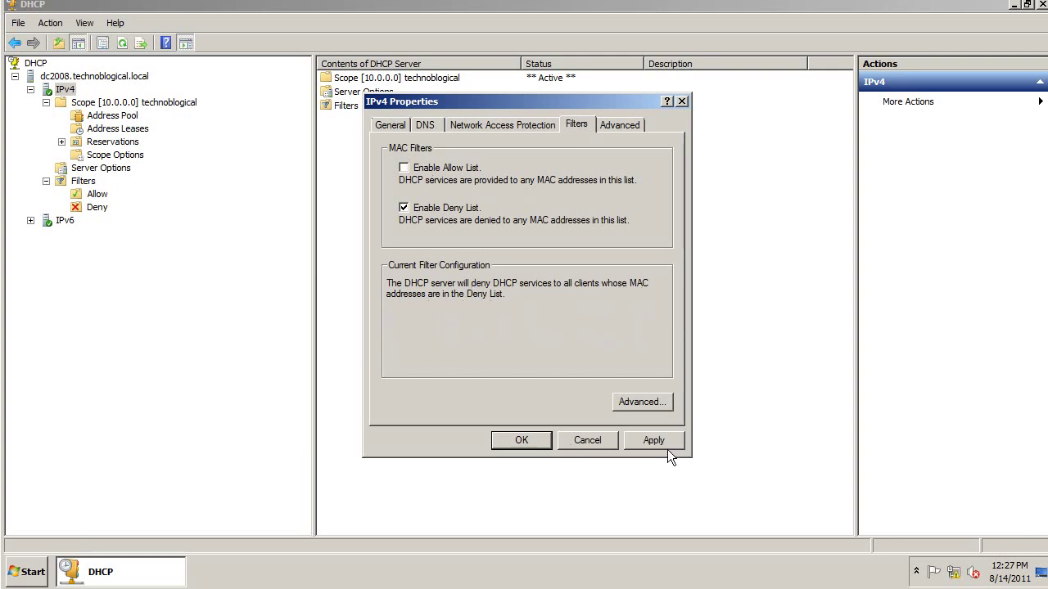
left_click(670, 443)
left_click(546, 443)
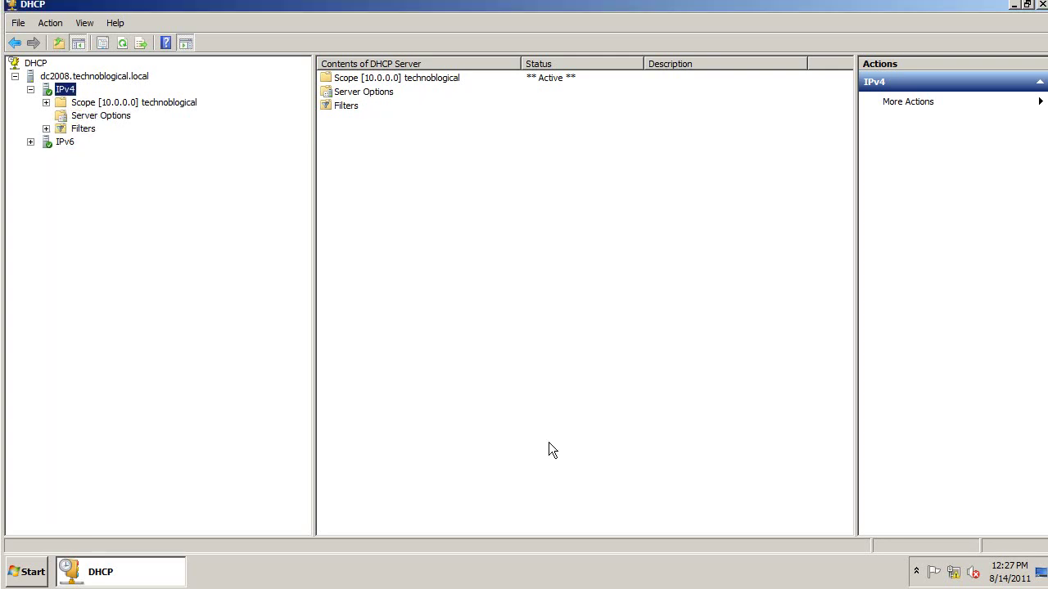
- Delete the 10.0.0.10 entry from the address leases of the technoblogical scope
left_click(46, 102)
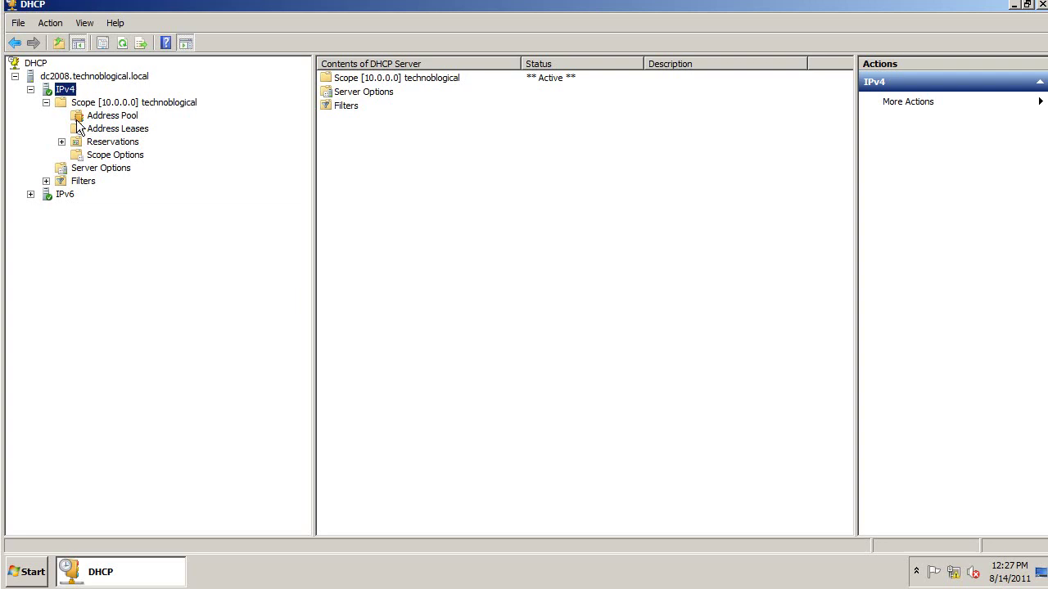
left_click(108, 128)
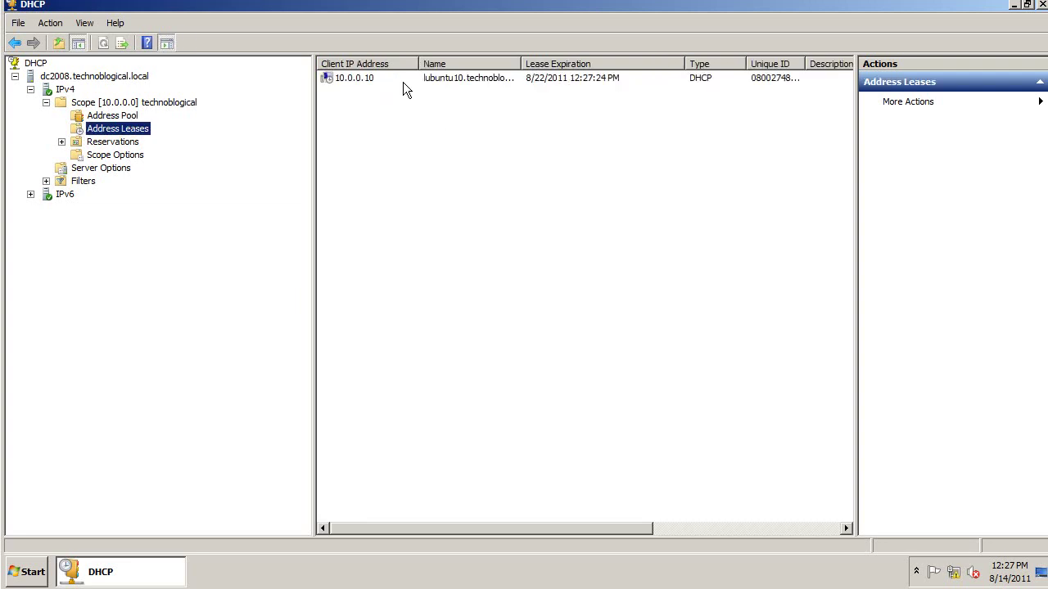
right_click(402, 82)
left_click(435, 129)
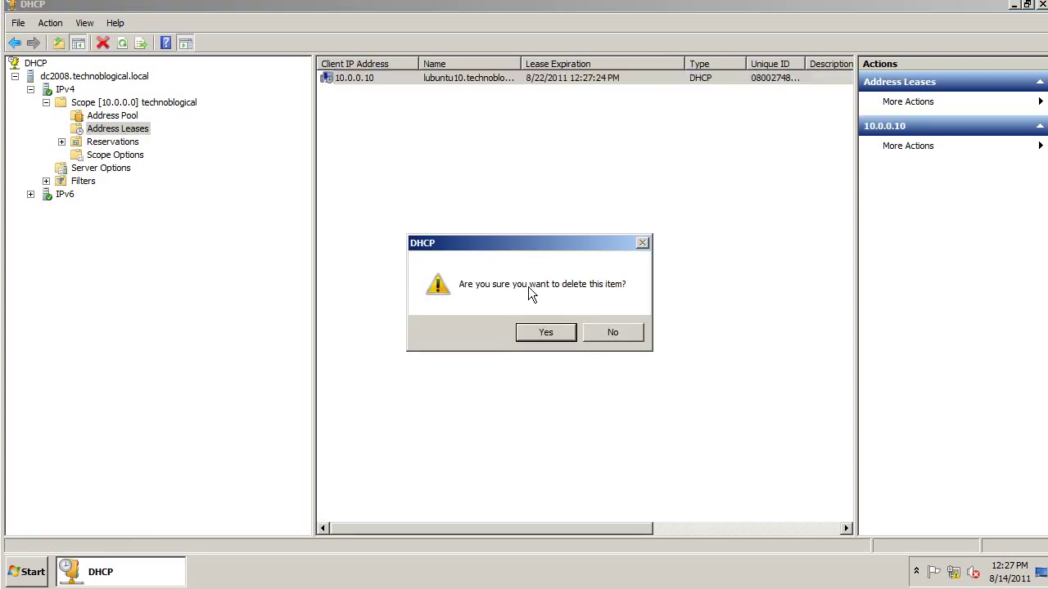
left_click(548, 335)
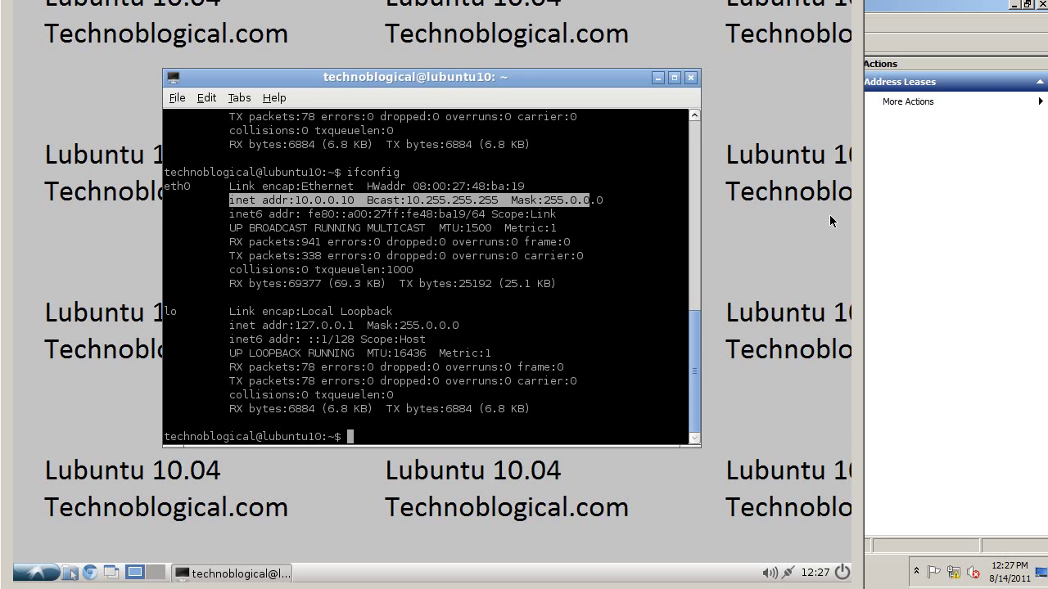
- Switch to the Lubuntu terminal and shut down the network interface with sudo ifconfig eth0 down
type("sudo ifconfig eth0 up")
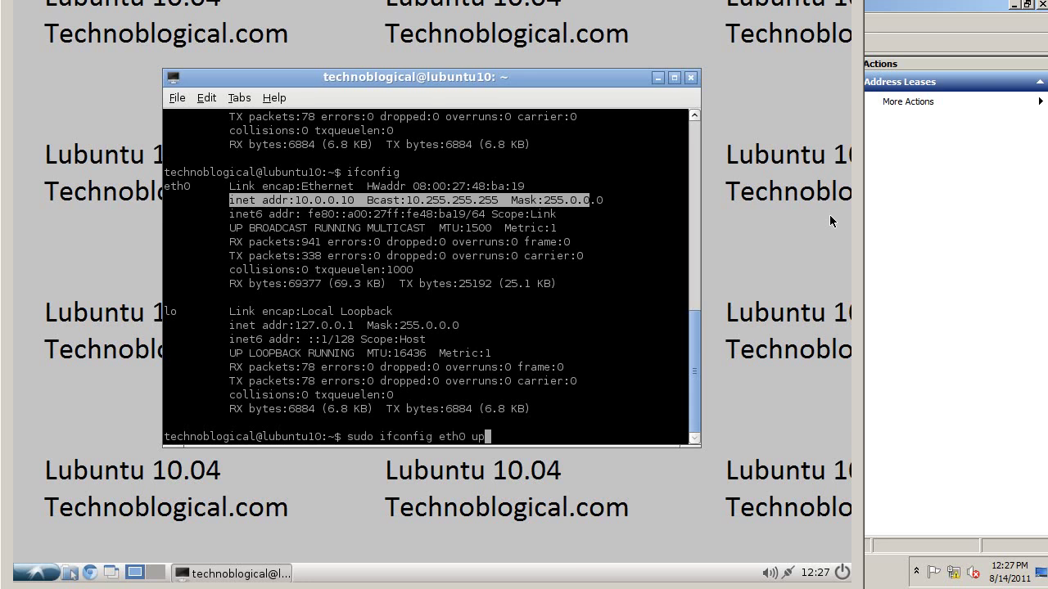
key("BackSpace")
key("BackSpace")
type("down")
key("Return")
- Bring the interface back up with sudo ifconfig eth0 up and check its addresses with ifconfig
type("ifconfig")
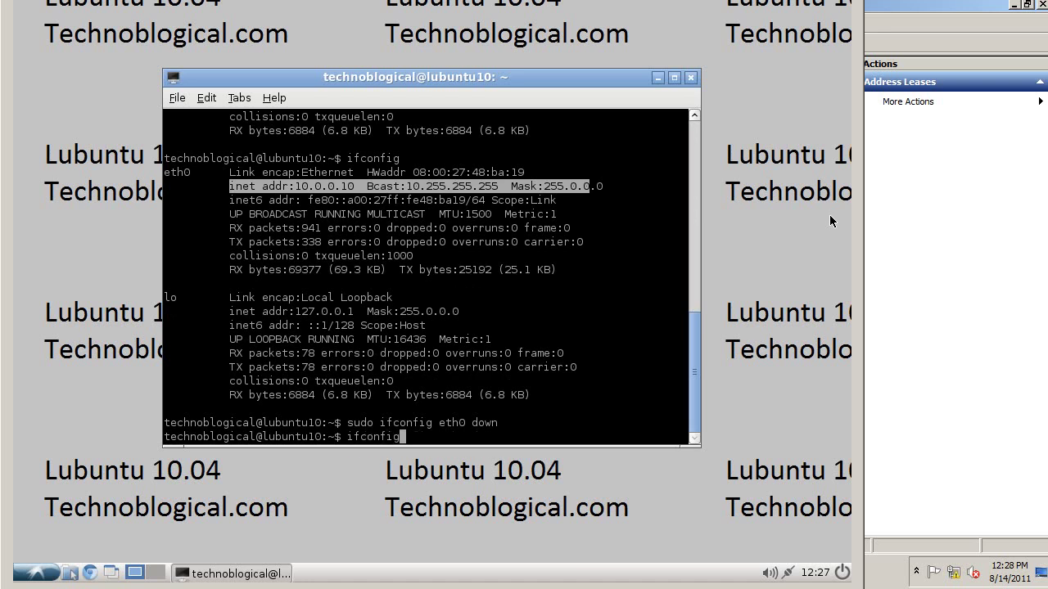
key("Up")
key("Up")
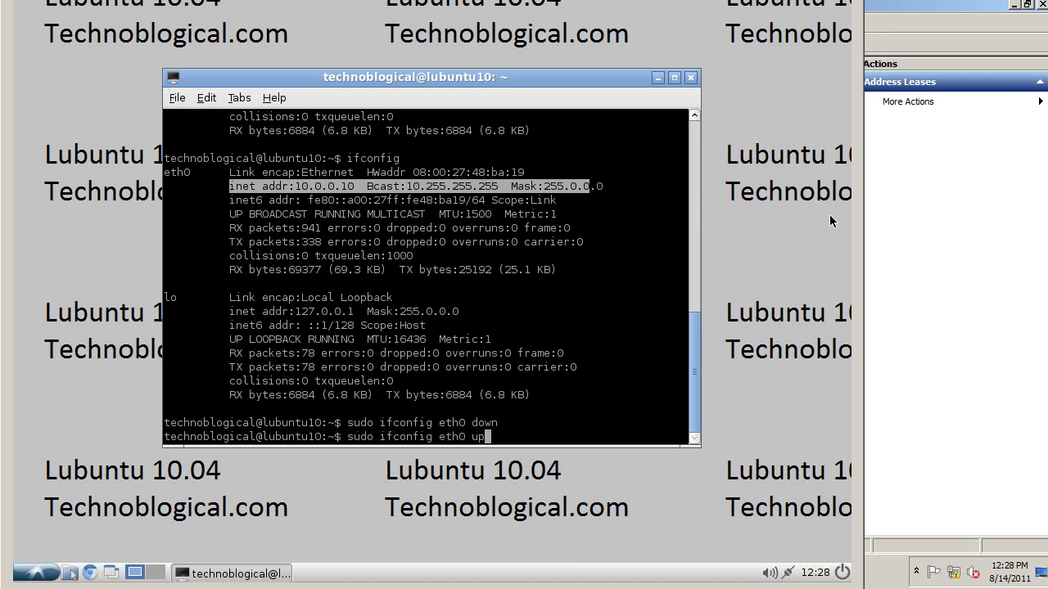
key("Return")
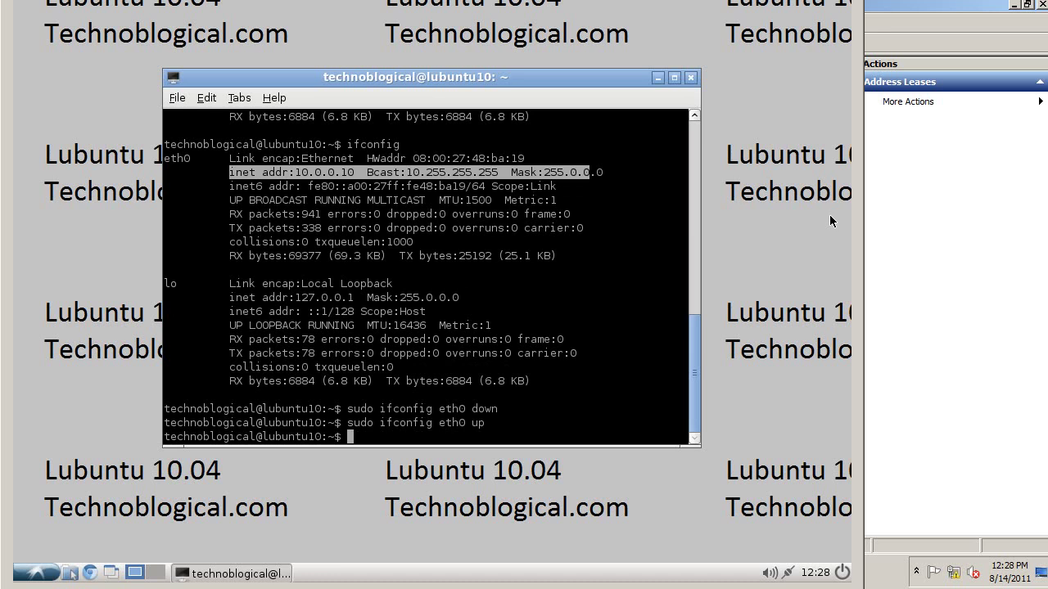
type("ifconfig")
key("Return")
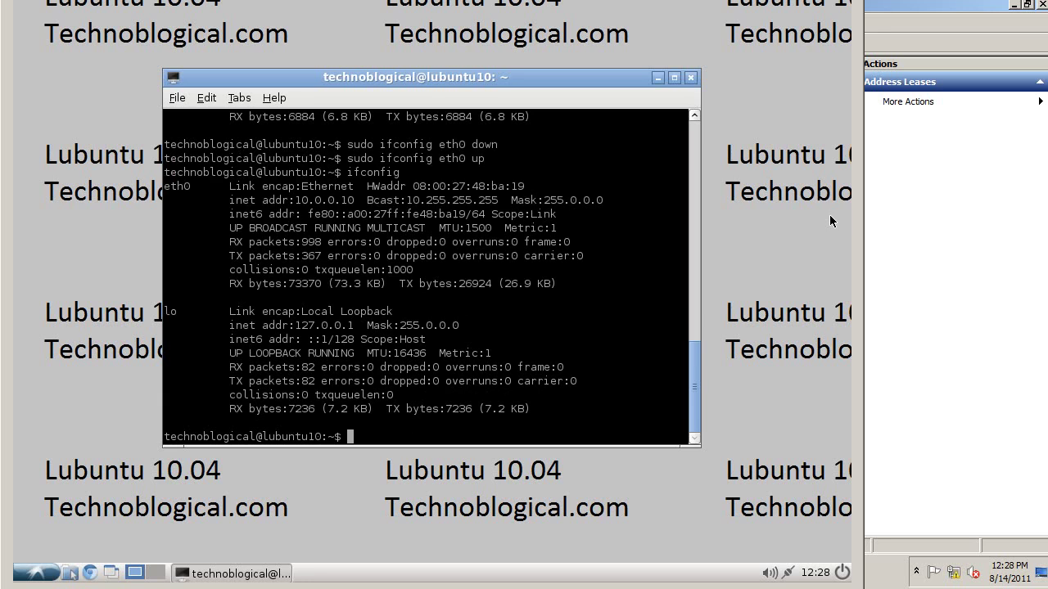
- Restart the interface once more by running sudo ifconfig eth0 down followed by sudo ifconfig eth0 up
key("Up")
key("Up")
key("Up")
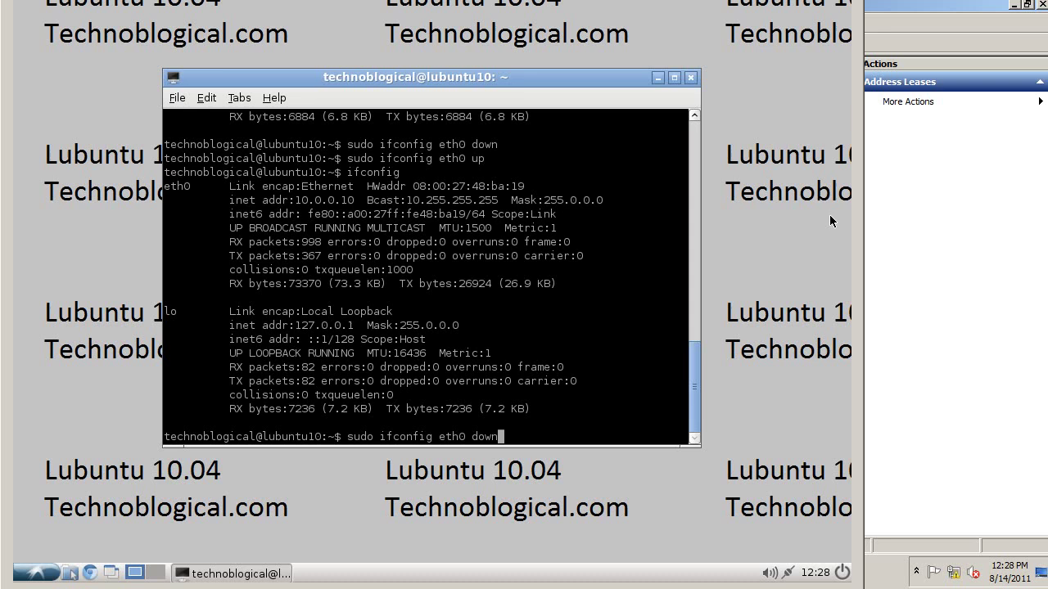
key("Return")
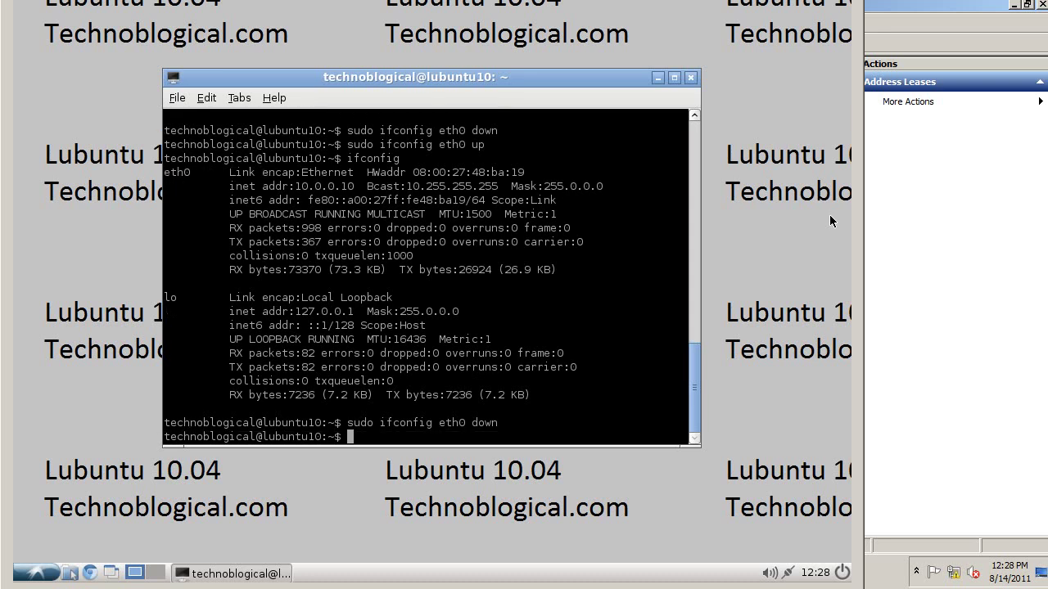
key("Up")
key("Up")
key("Up")
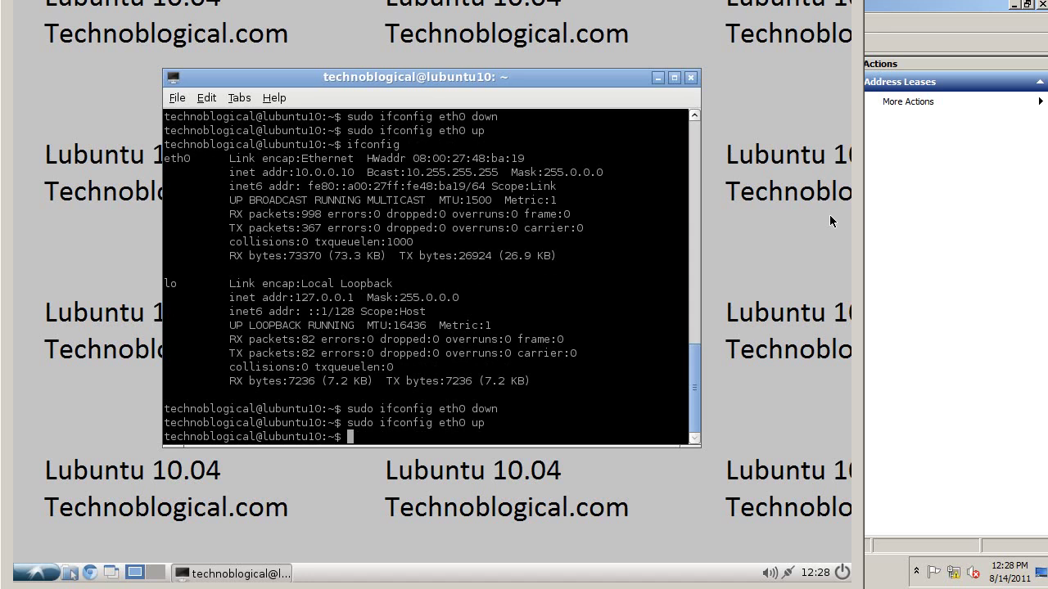
- Return to the DHCP console, review the MAC filter settings in the IPv4 properties, and open the scope's address leases
left_click(979, 234)
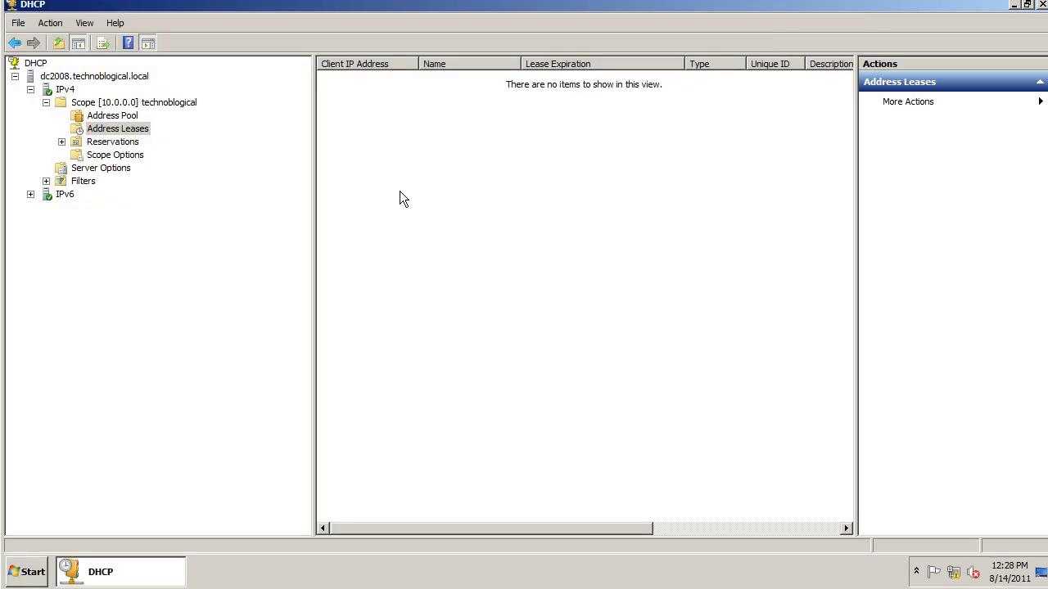
left_click(113, 105)
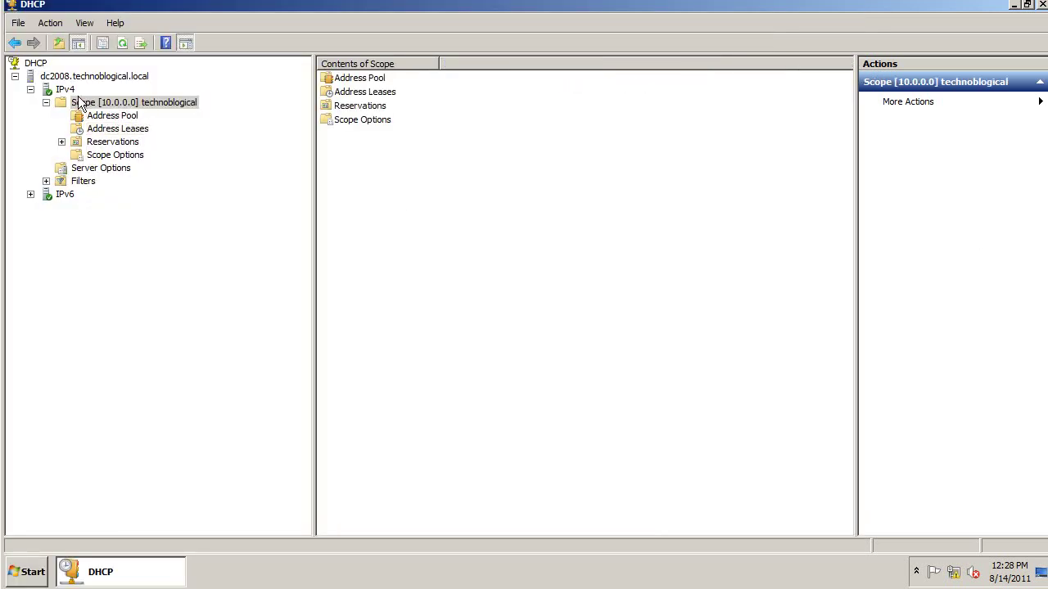
left_click(77, 90)
right_click(77, 91)
left_click(138, 298)
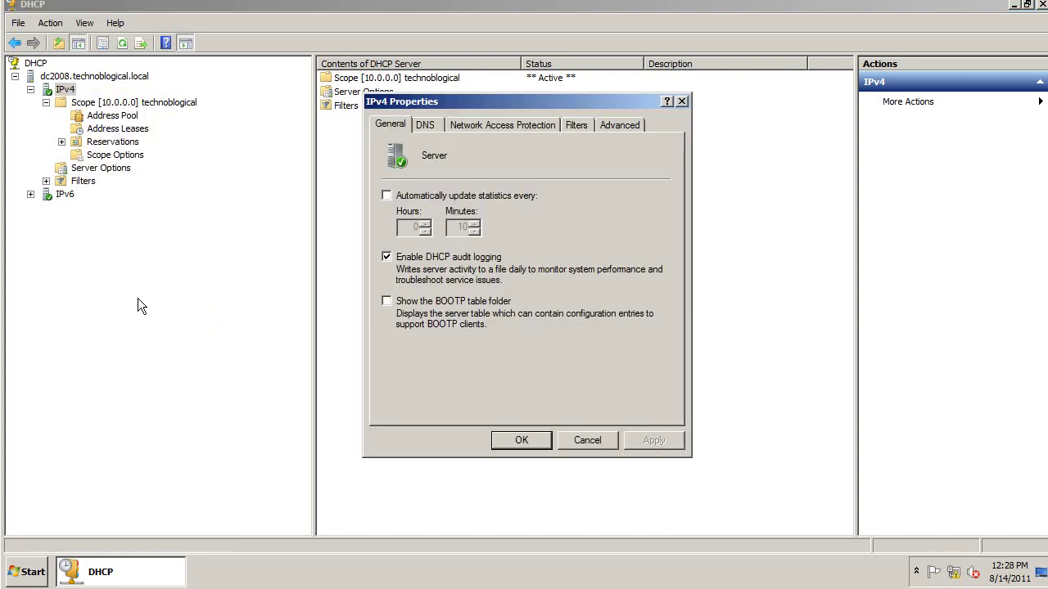
left_click(578, 124)
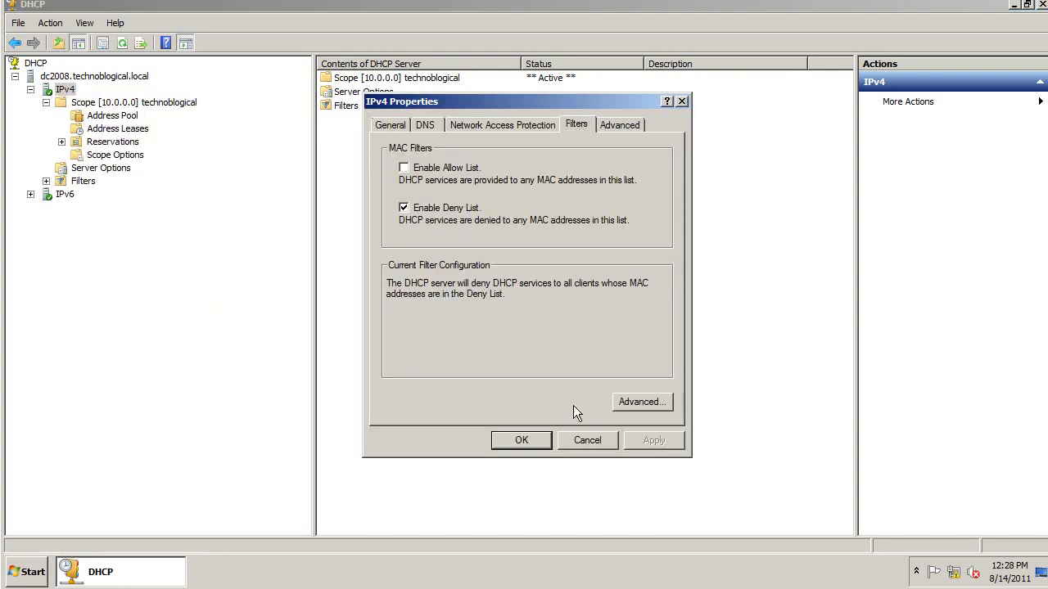
left_click(526, 442)
left_click(147, 133)
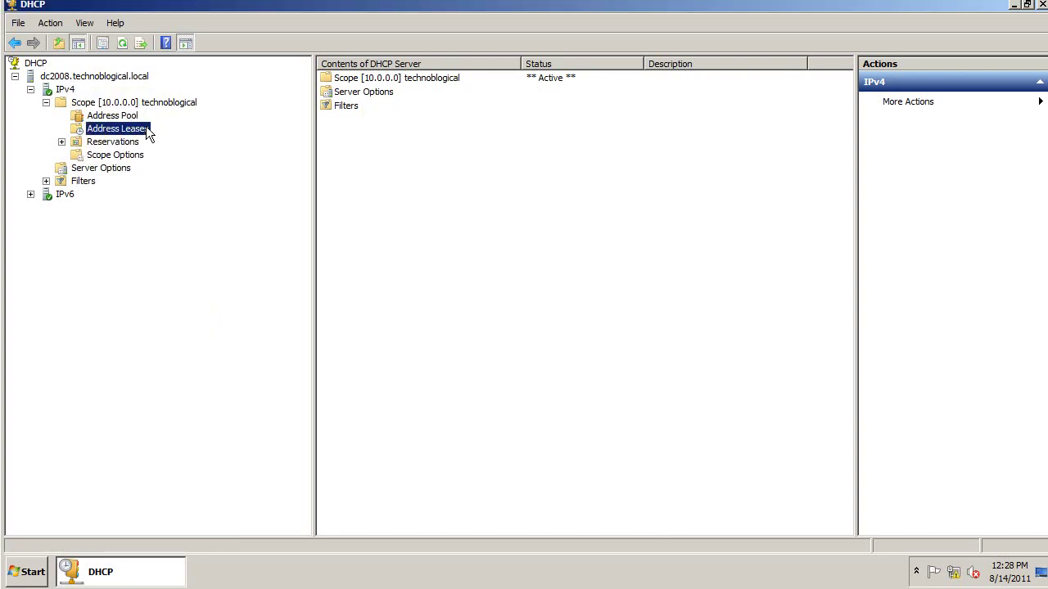
- Look through the scope's Address Pool and Scope Options, and open the Deny list under the IPv4 Filters
left_click(119, 120)
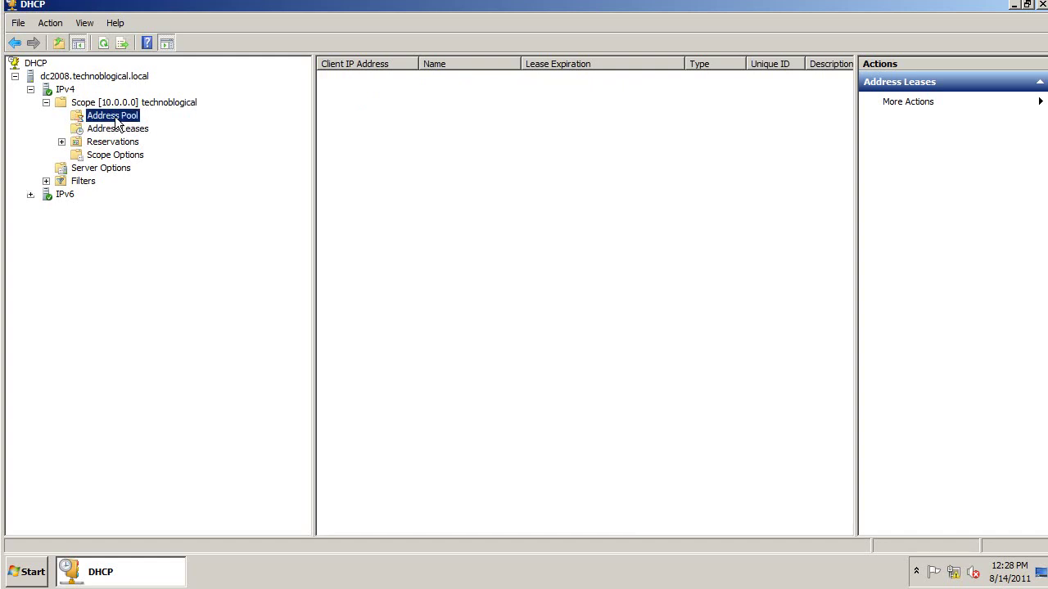
left_click(116, 157)
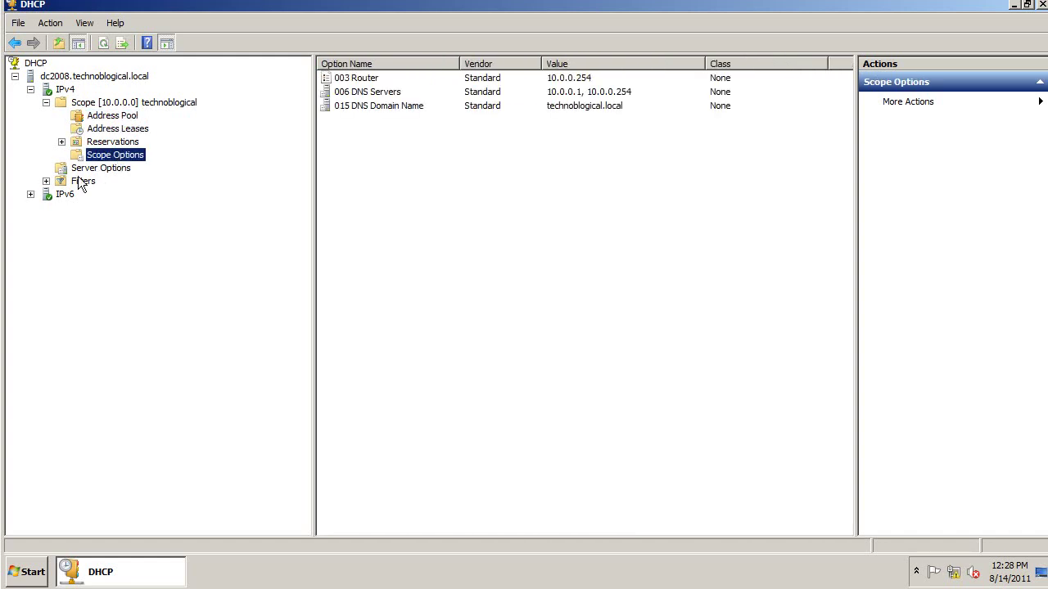
left_click(46, 182)
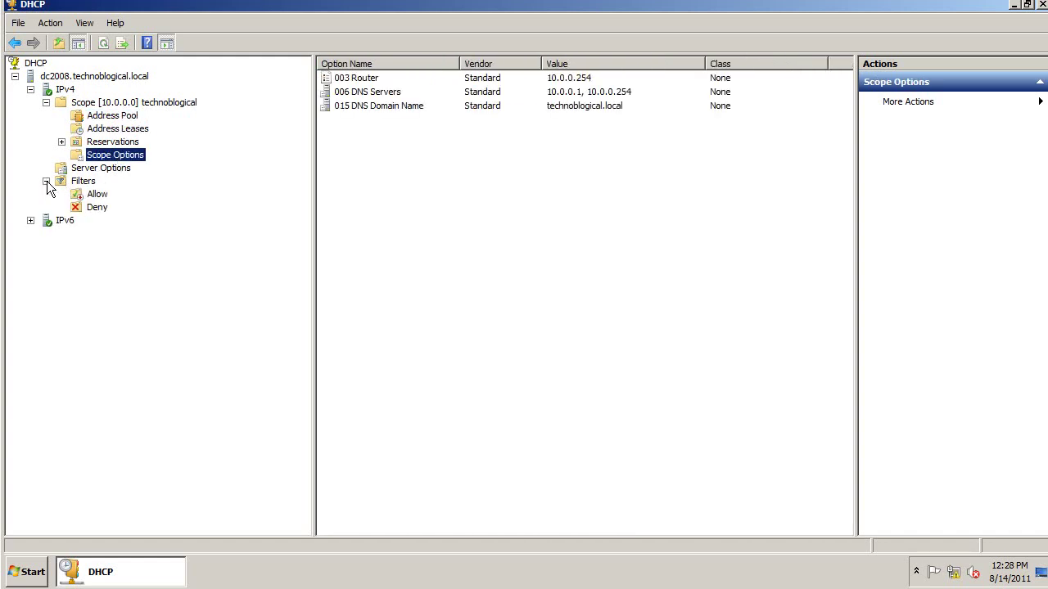
left_click(82, 210)
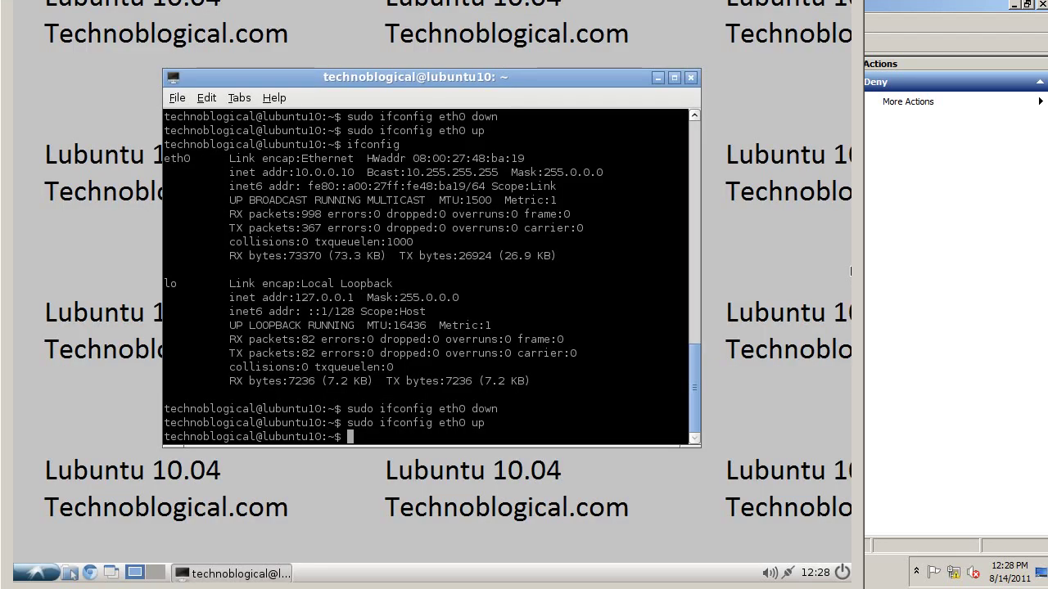
- Switch to the Lubuntu terminal and take the network interface offline with sudo ifconfig eth0 down
type("sudo ")
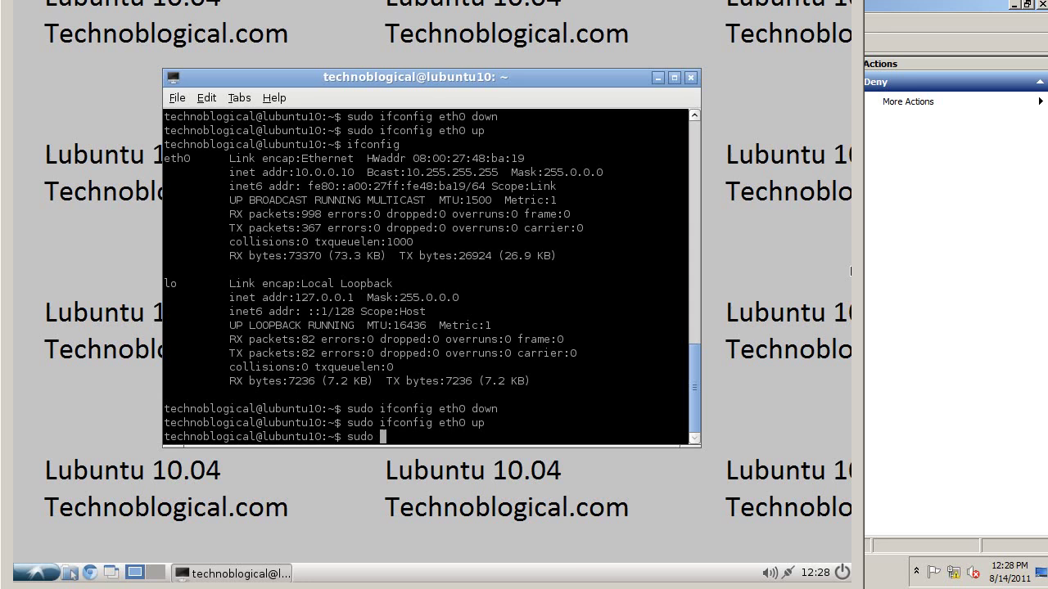
type("ifconfig eth0 down")
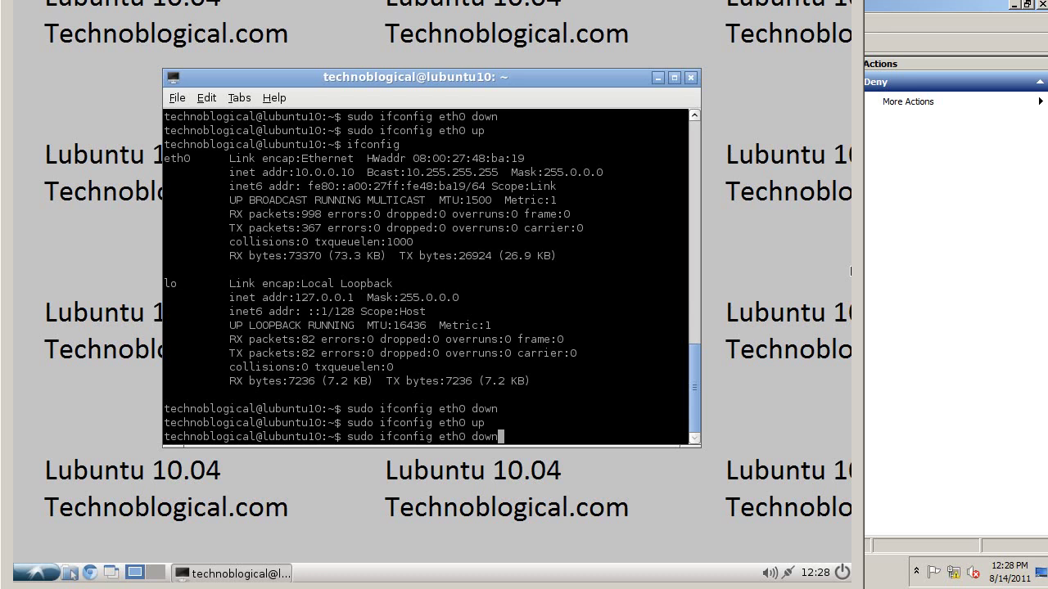
key("Return")
- Restart the client's networking service by running sudo /etc/init.d/networking restart
type("sudo ")
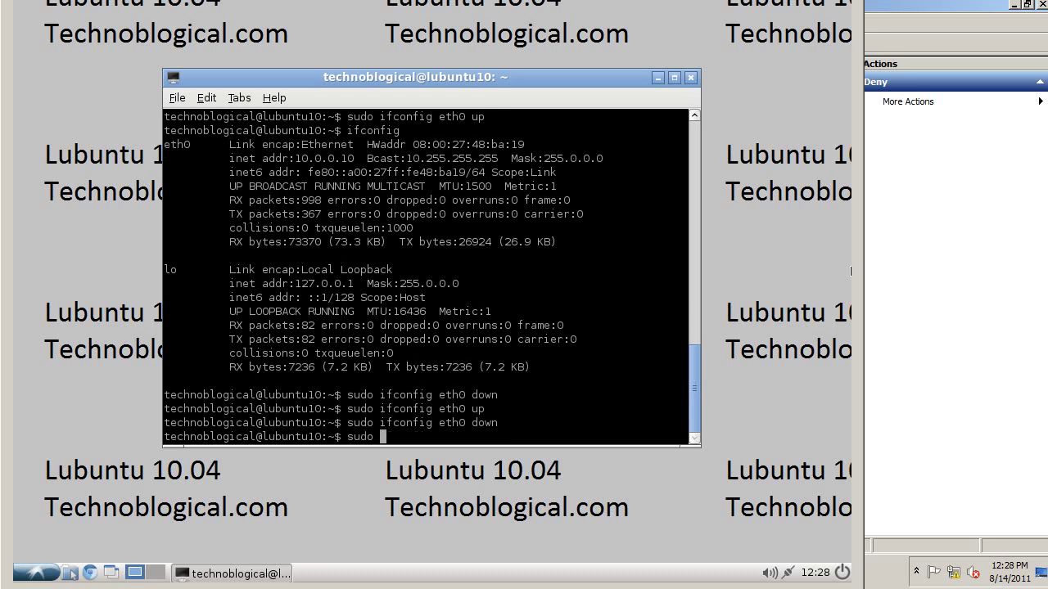
type("/etc/init.d")
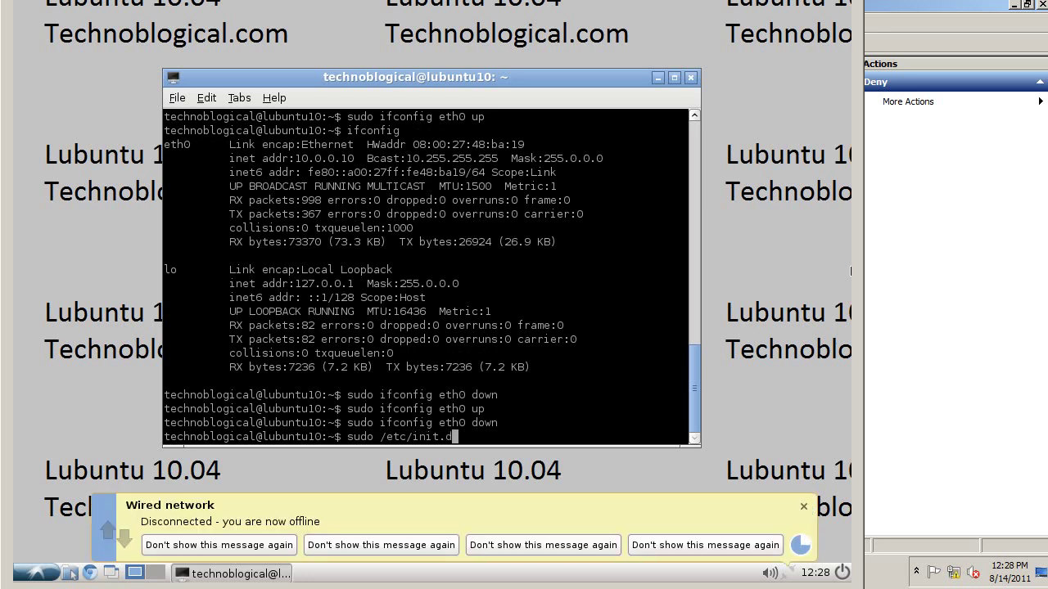
type("/n")
key("BackSpace")
key("BackSpace")
key("BackSpace")
key("BackSpace")
key("BackSpace")
key("BackSpace")
key("BackSpace")
key("BackSpace")
key("BackSpace")
key("BackSpace")
key("BackSpace")
key("BackSpace")
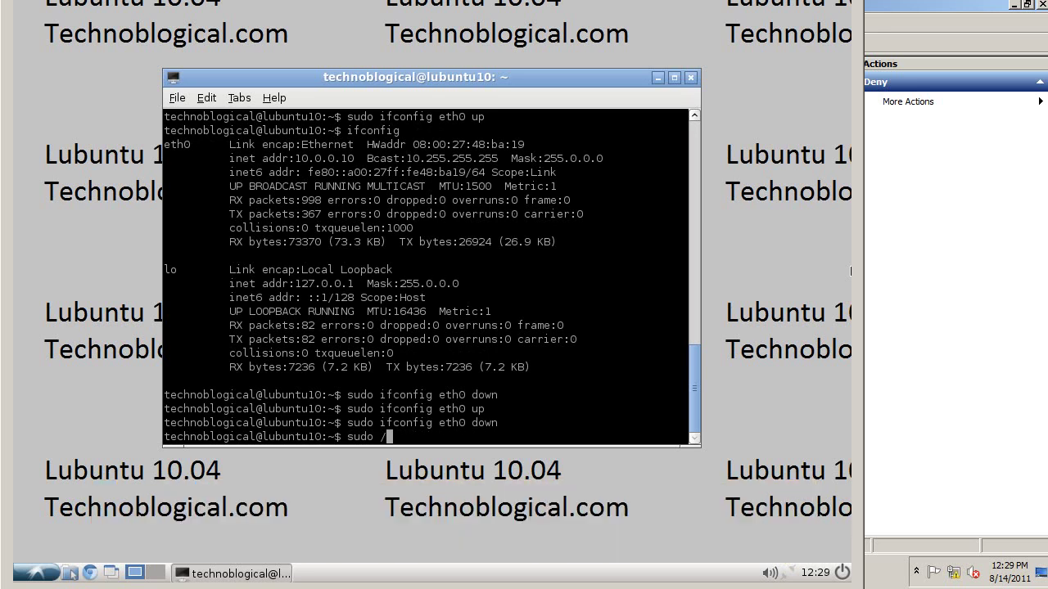
type("etc/init.d/networking/res")
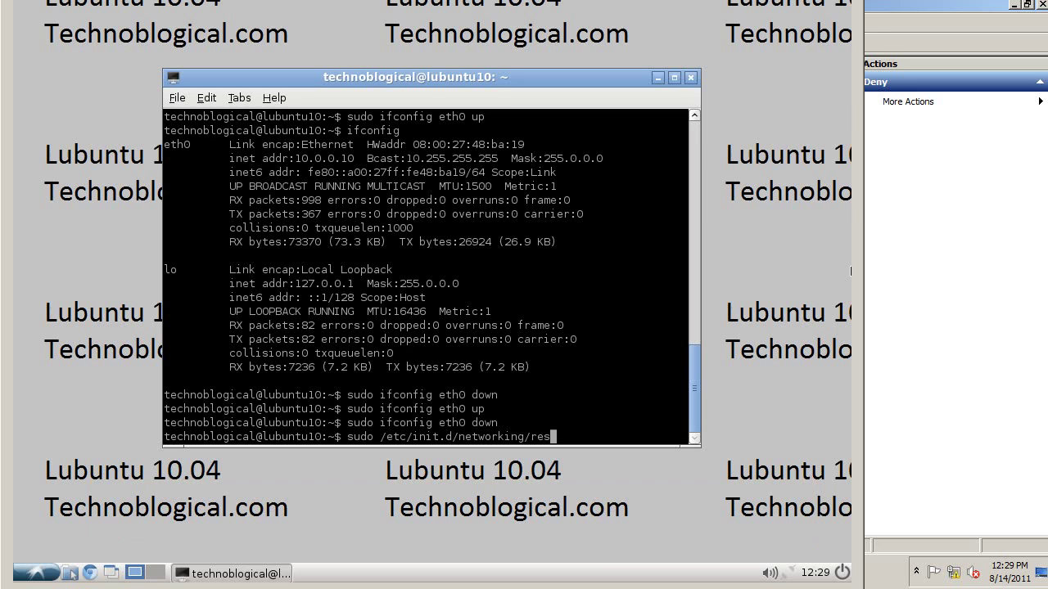
key("BackSpace")
key("BackSpace")
key("BackSpace")
key("BackSpace")
type("restart")
key("Return")
- Bring the client's interface back up by rerunning sudo ifconfig eth0 up
key("Up")
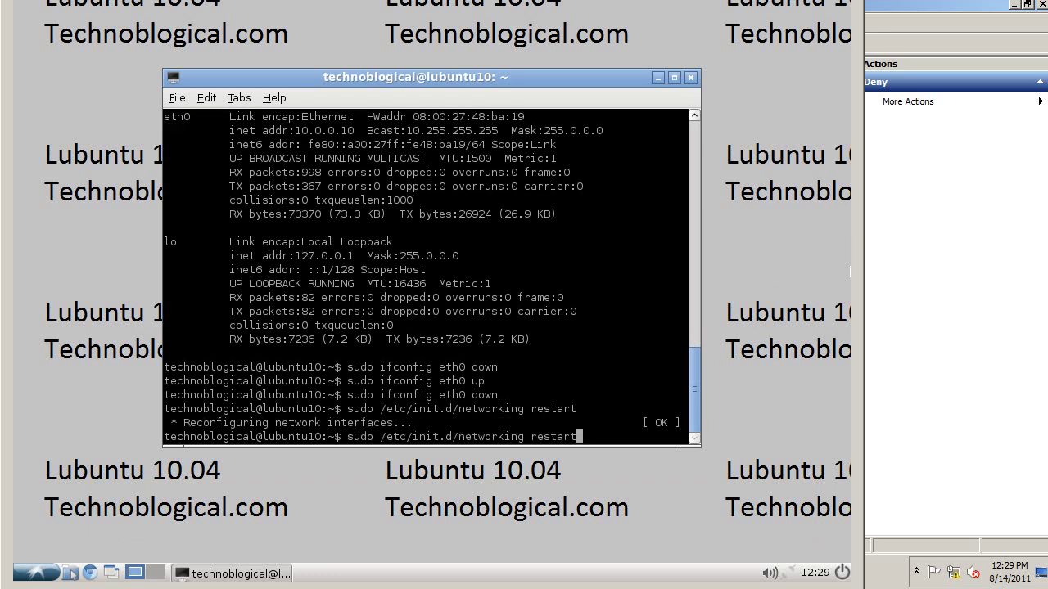
key("Up")
key("Up")
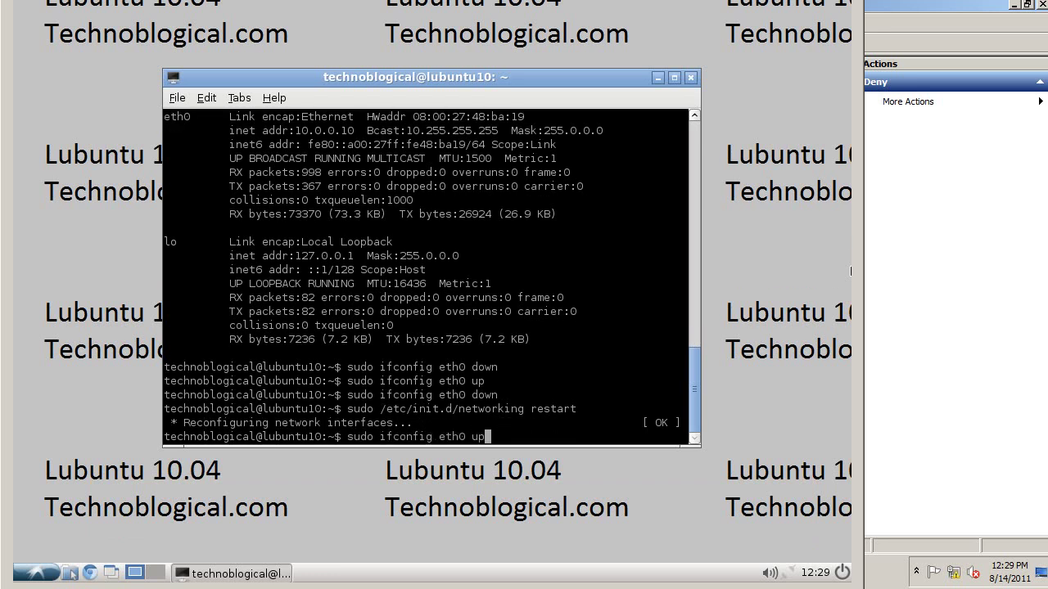
key("Return")
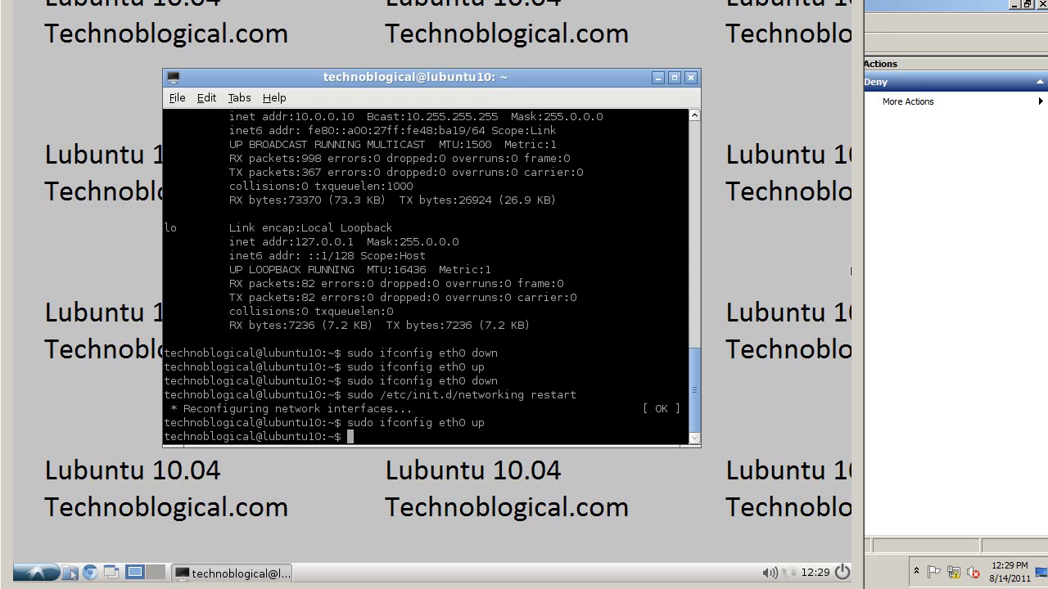
- Run ifconfig and highlight the inet6 address line under eth0 to check whether an IPv4 address was assigned
type("ifconfig")
key("Return")
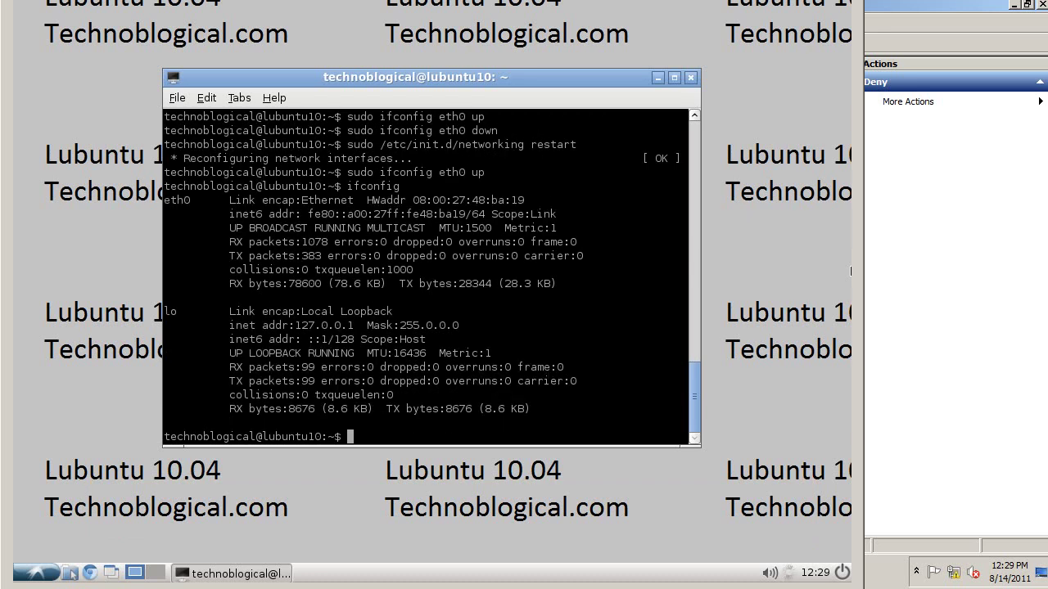
double_click(544, 214)
left_click_drag(464, 194, 231, 215)
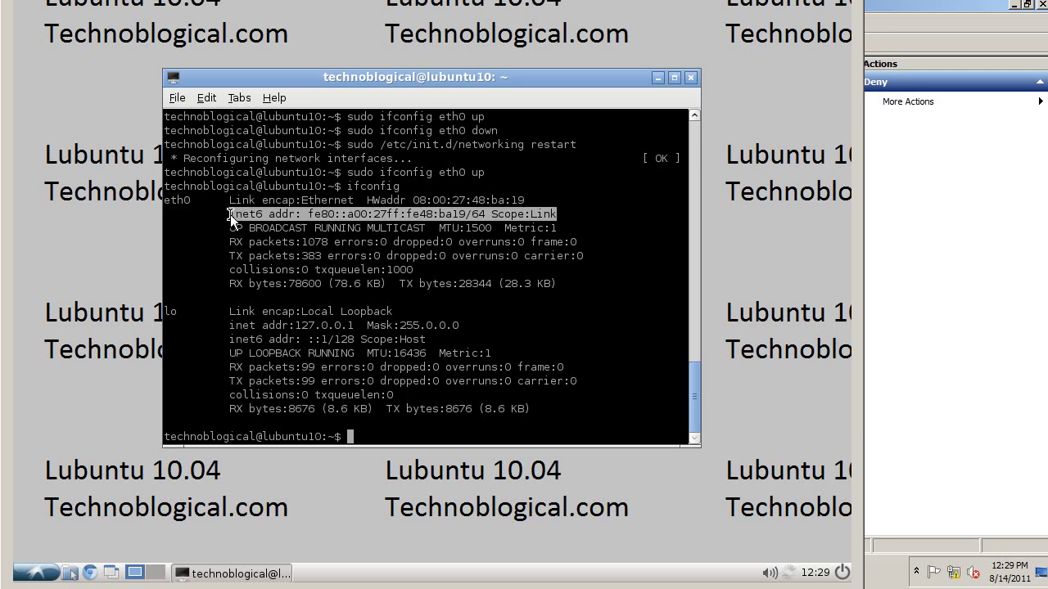
- Return to the DHCP console and, in the IPv4 properties' MAC filters, enable the Allow List, disable the Deny List, and apply the change
left_click(1002, 299)
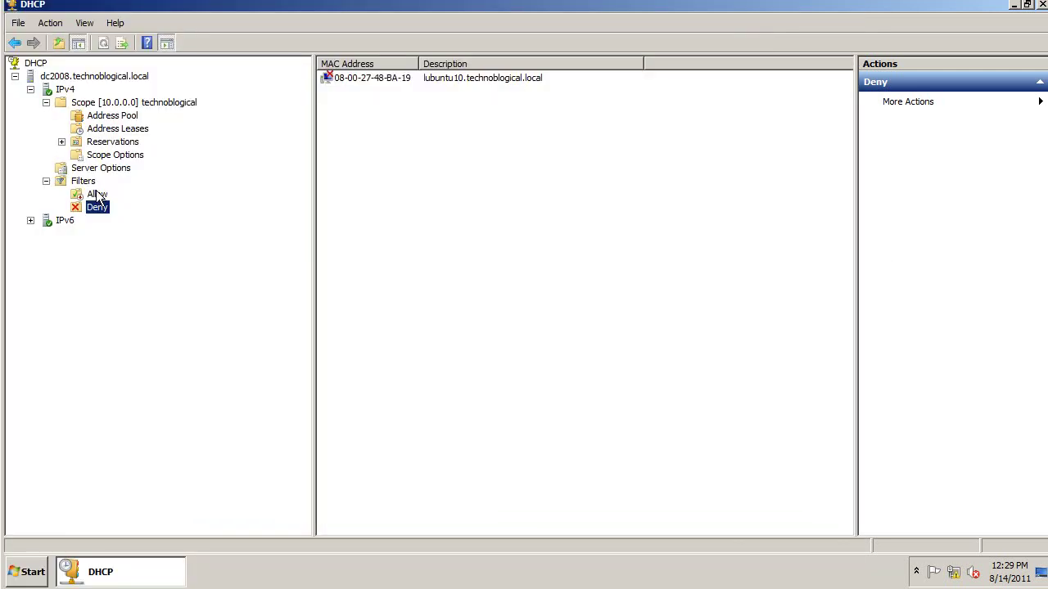
left_click(93, 105)
left_click(76, 88)
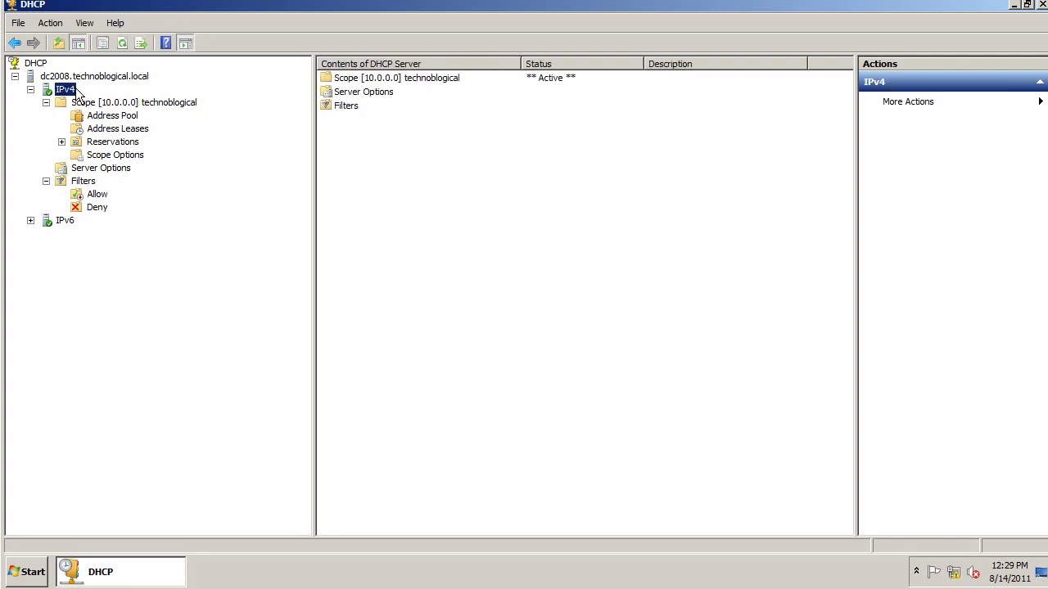
right_click(75, 89)
left_click(136, 304)
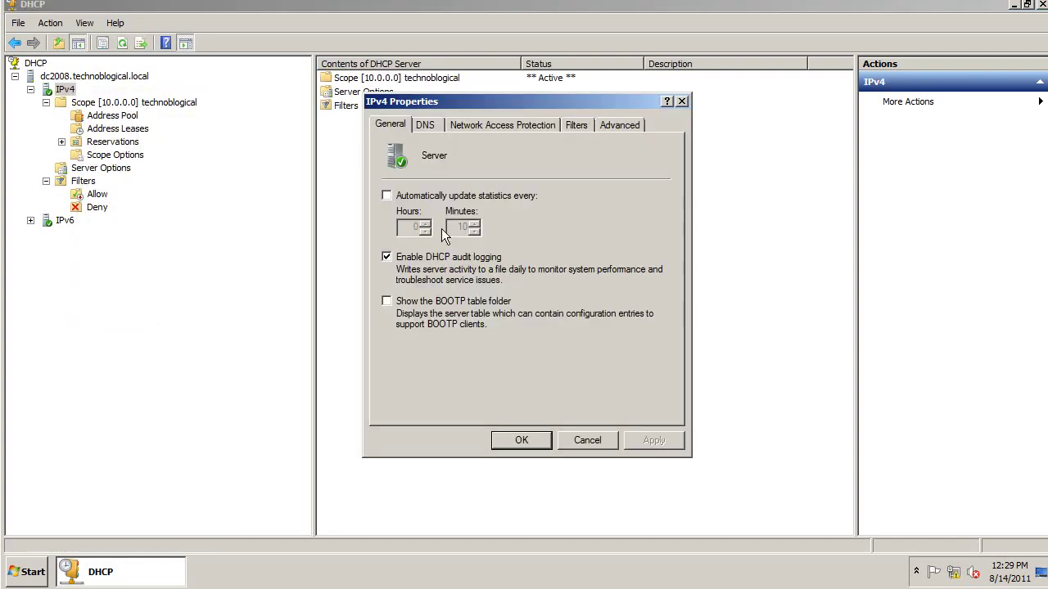
left_click(583, 124)
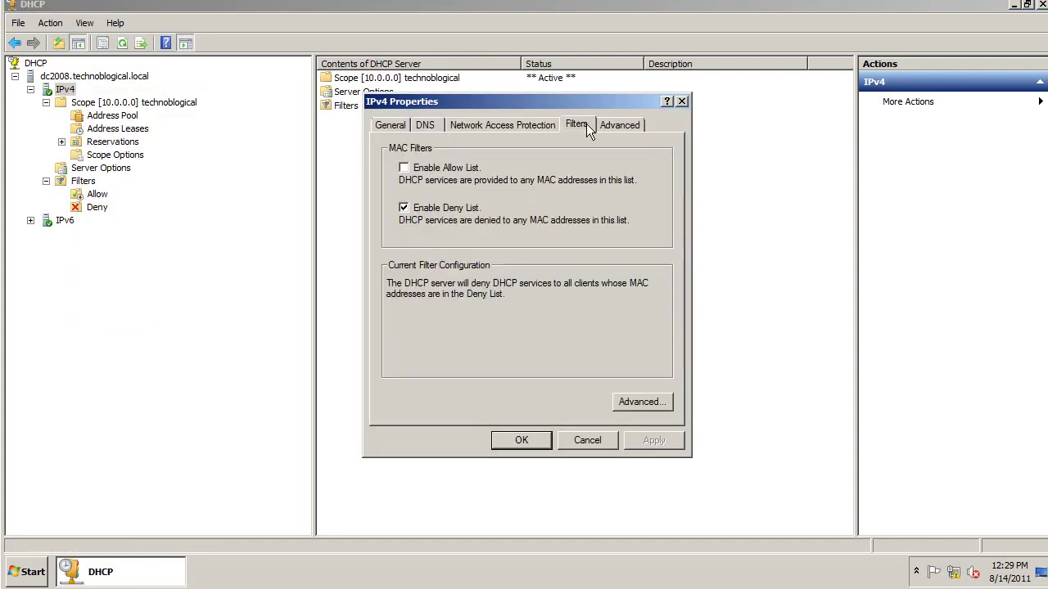
left_click(428, 173)
left_click(429, 210)
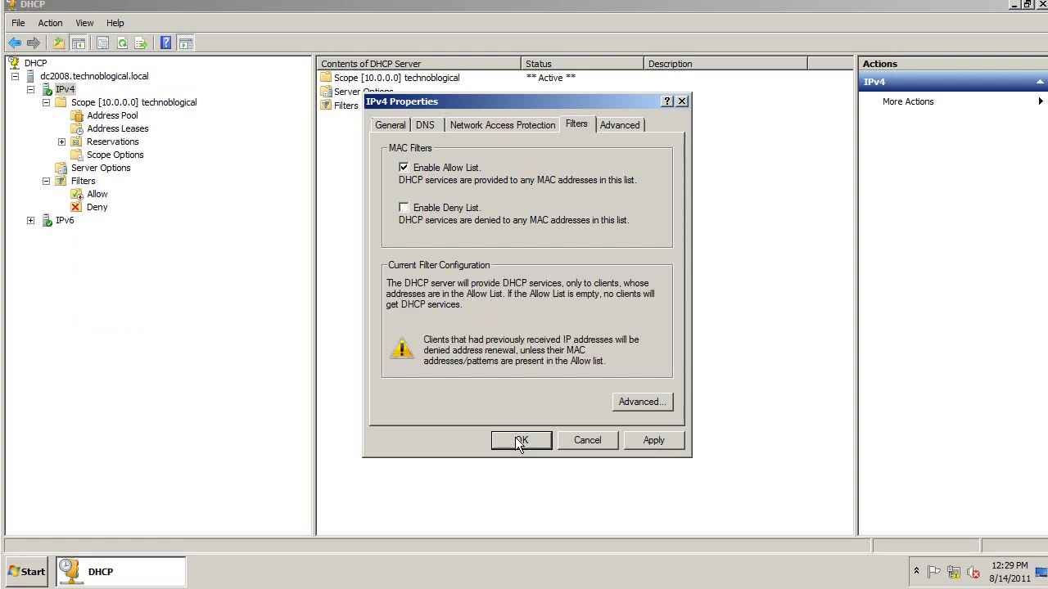
left_click(662, 438)
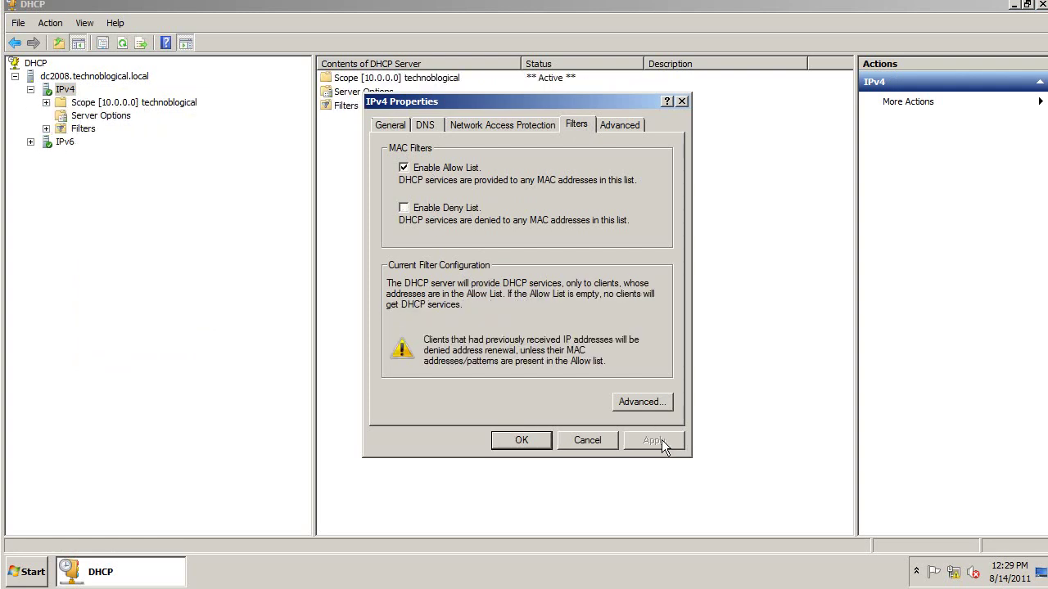
left_click(681, 101)
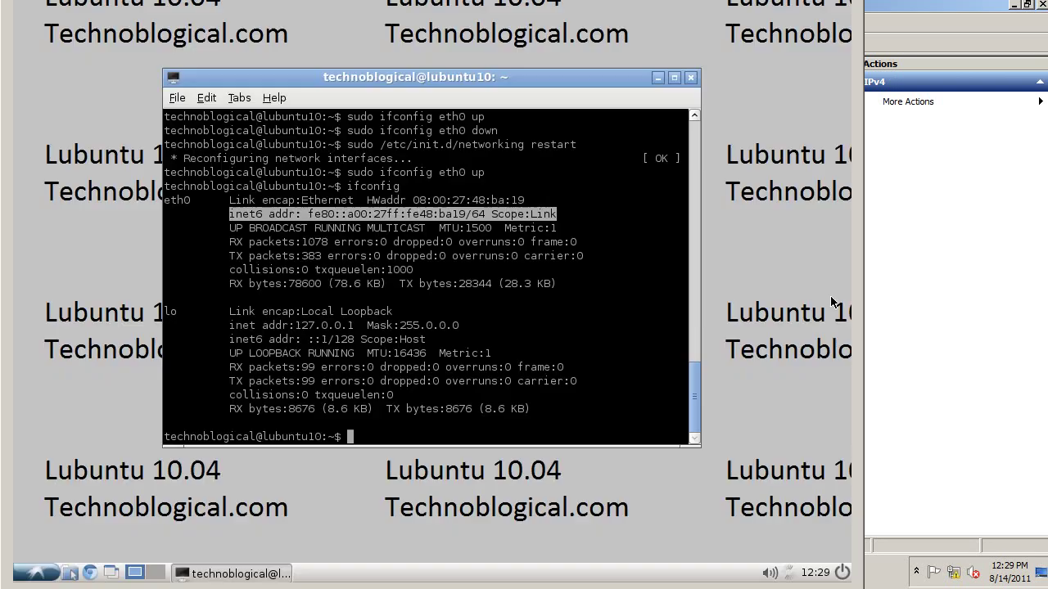
type("ifconfig")
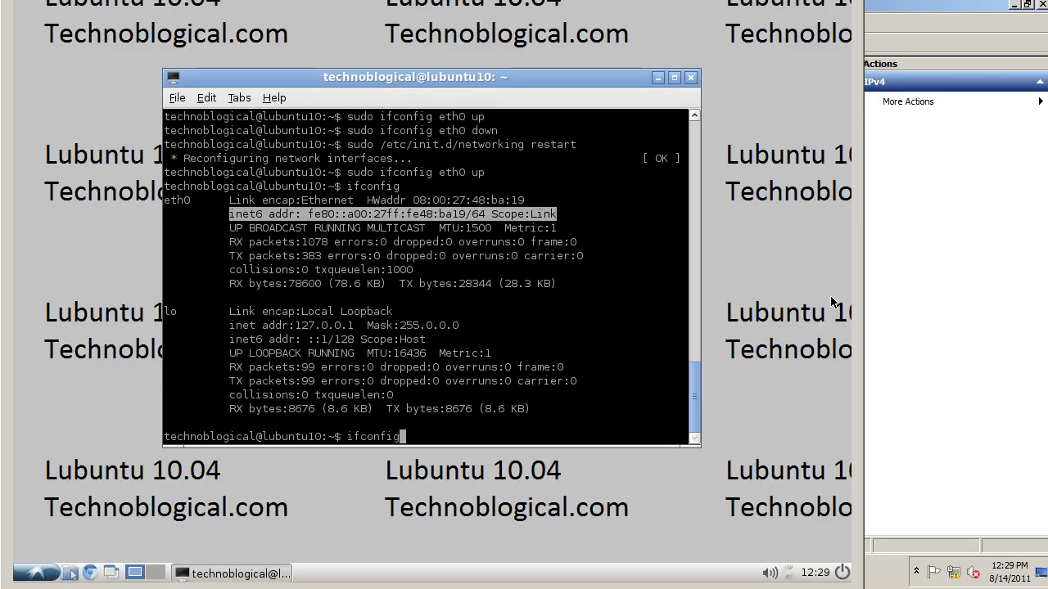
key("Up")
key("Up")
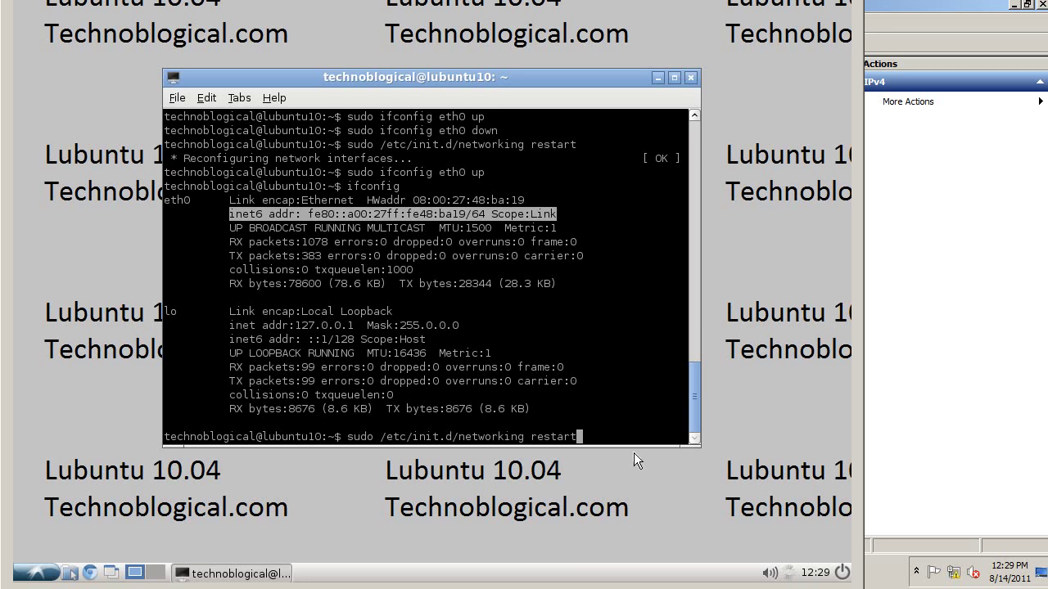
key("BackSpace")
key("BackSpace")
key("BackSpace")
key("BackSpace")
key("BackSpace")
key("BackSpace")
key("BackSpace")
key("BackSpace")
key("BackSpace")
key("BackSpace")
key("BackSpace")
key("BackSpace")
key("BackSpace")
key("BackSpace")
key("BackSpace")
key("BackSpace")
key("BackSpace")
key("BackSpace")
key("BackSpace")
key("BackSpace")
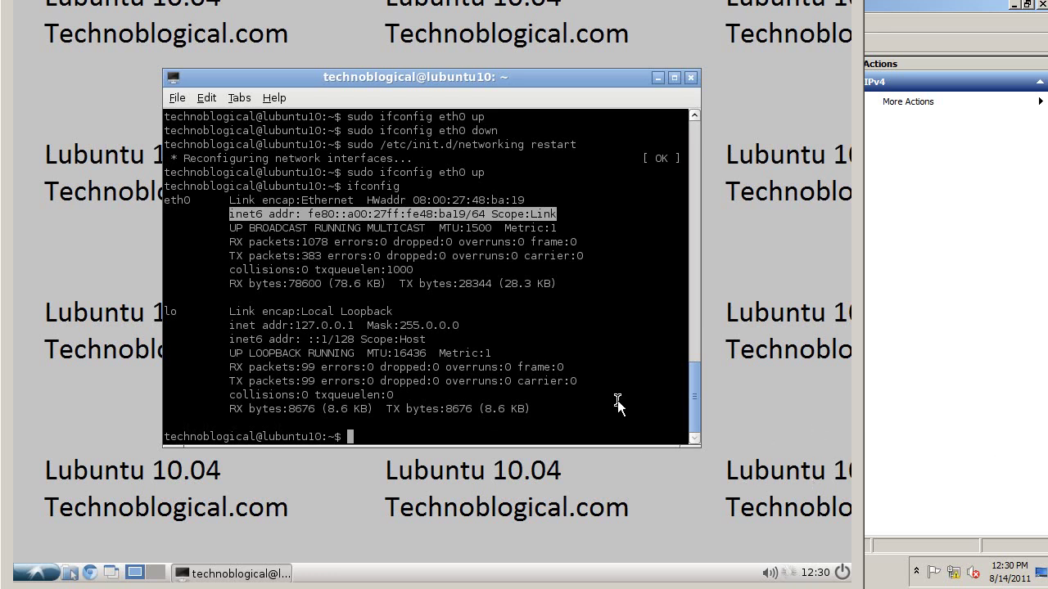
- In the Lubuntu terminal, run sudo ifconfig eth0 up again to test the client with the Allow List enabled
key("Up")
key("Up")
key("Up")
key("Up")
key("Up")
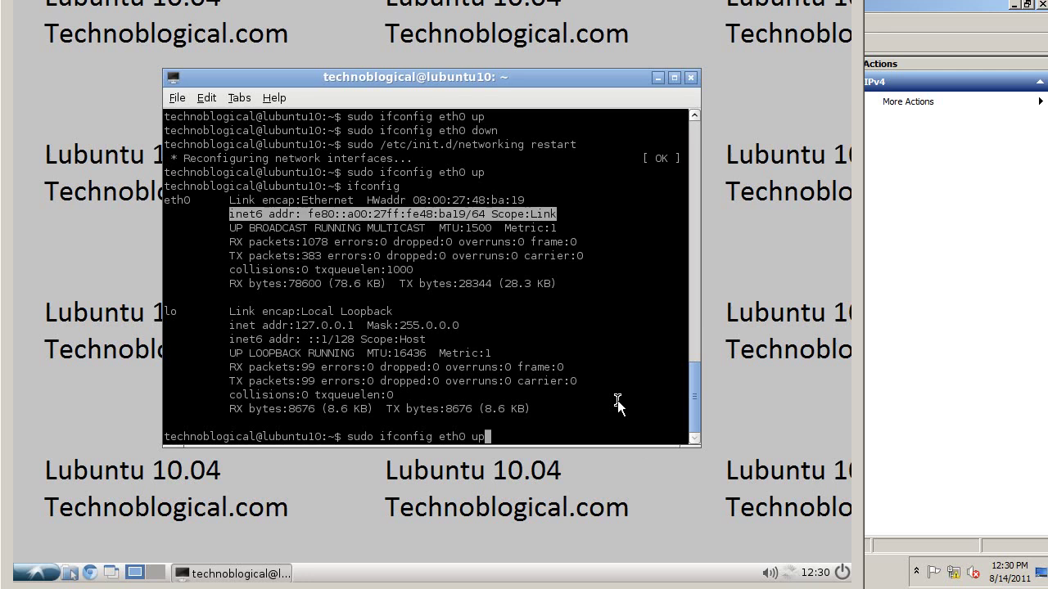
key("Return")
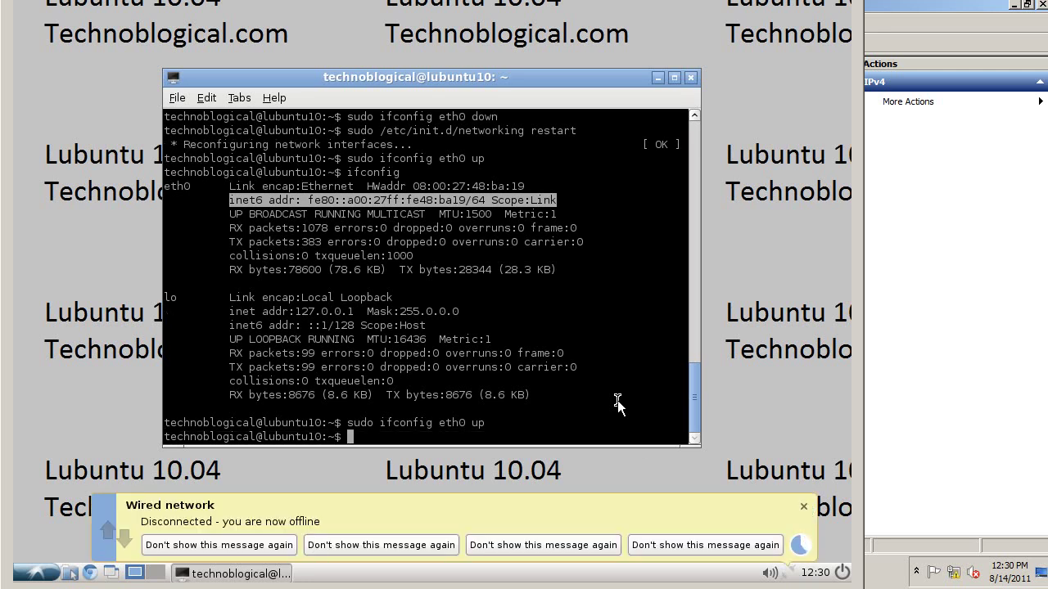
- List the client's addresses with ifconfig and highlight the eth0 hardware and inet6 address lines
type("ifconfig")
key("Return")
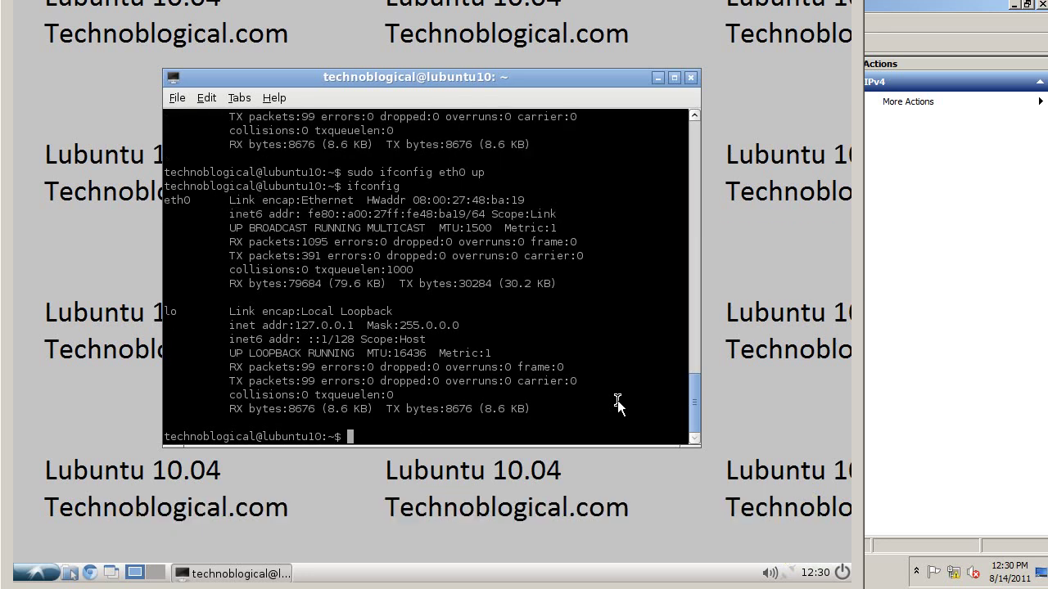
left_click_drag(561, 218, 276, 204)
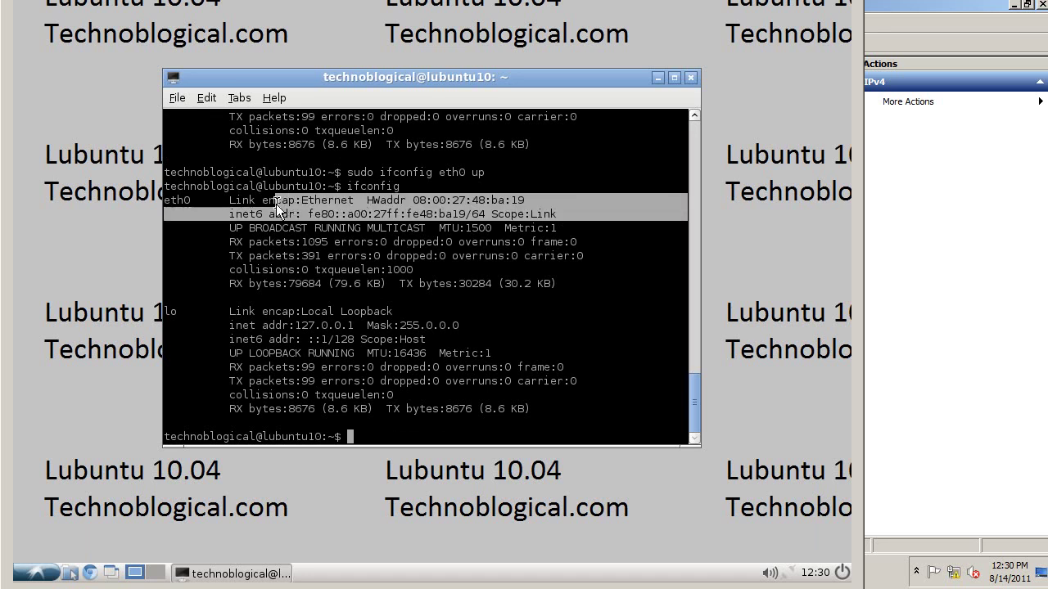
- Return to the DHCP console, check the Allow and Deny filters, and move the lubuntu10.technoblogical.local entry from Deny to Allow
left_click(911, 252)
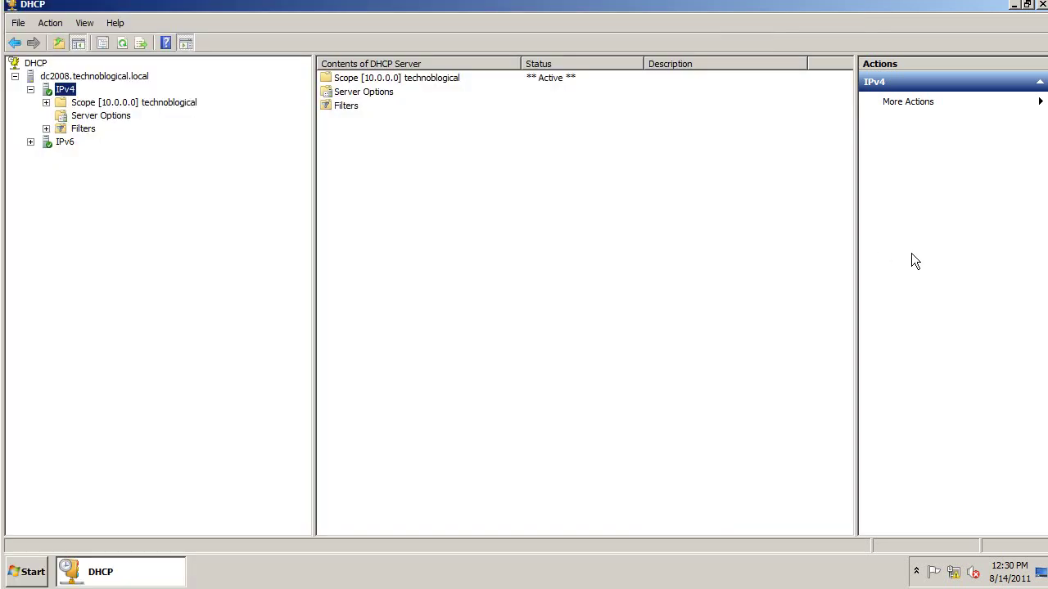
left_click(46, 128)
left_click(72, 145)
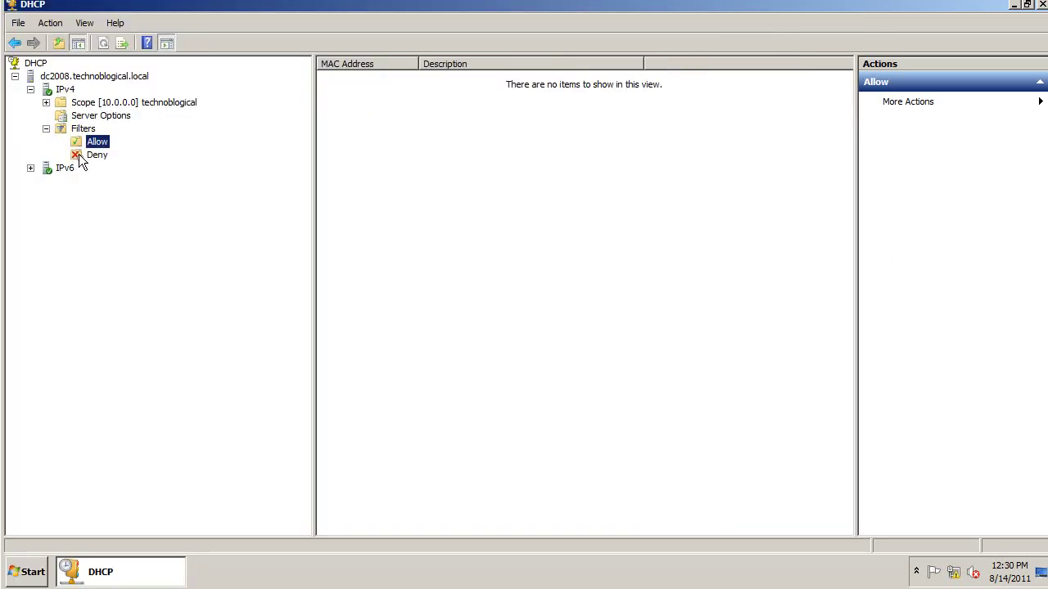
left_click(83, 157)
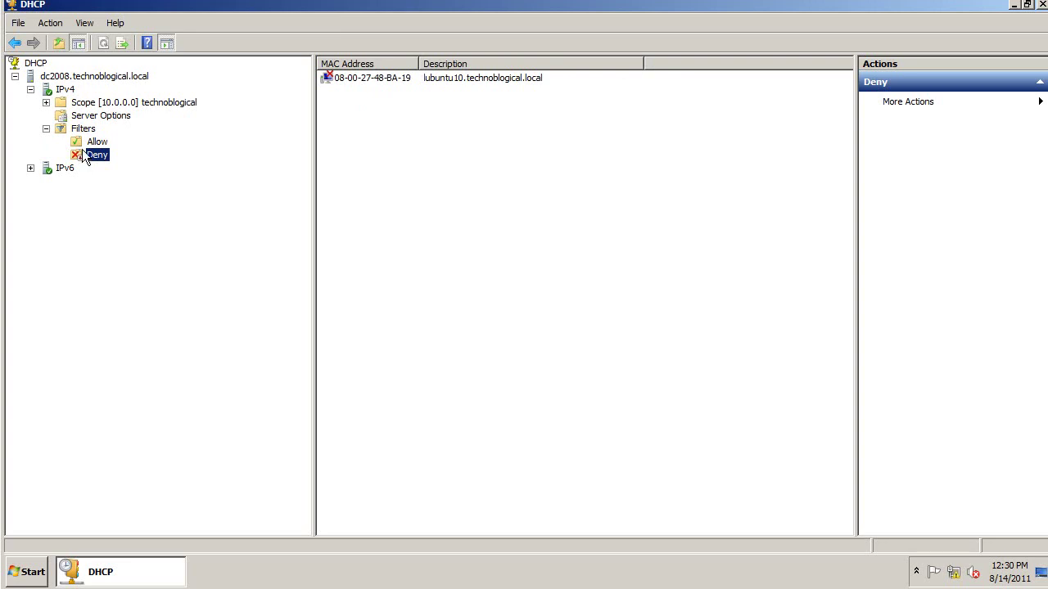
left_click(89, 144)
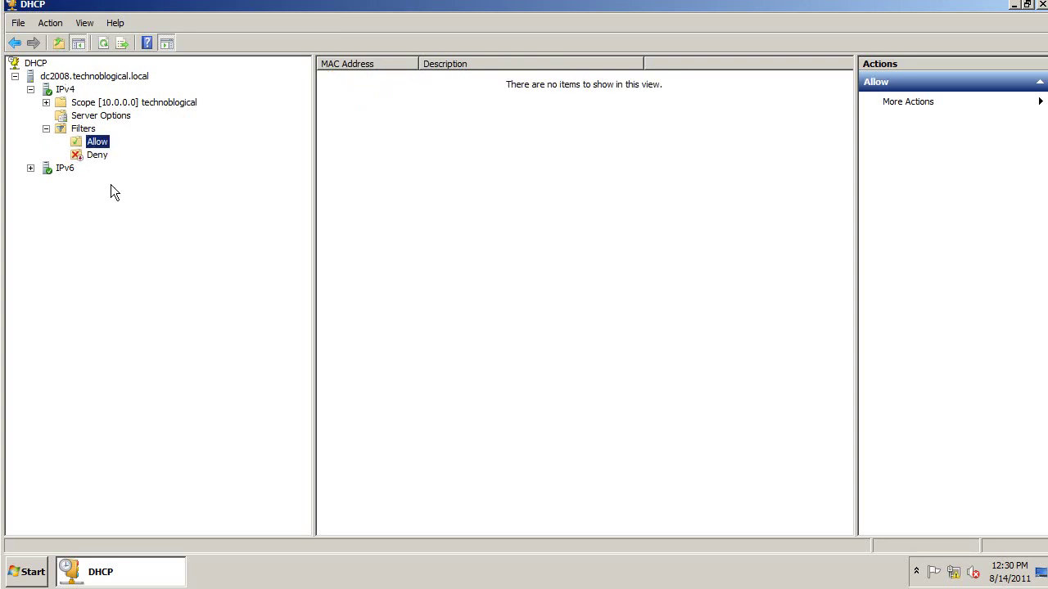
right_click(397, 80)
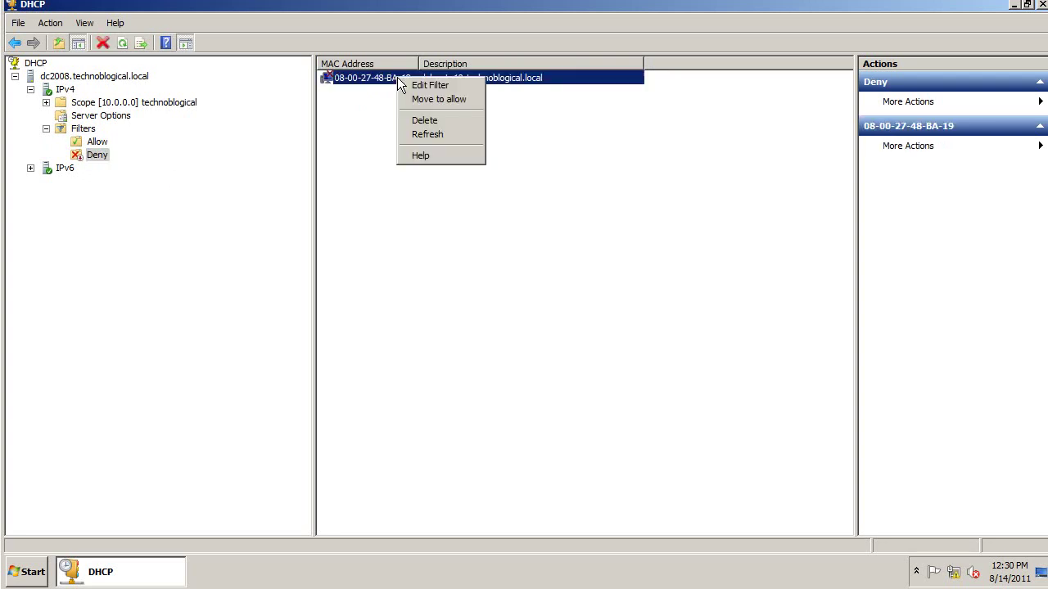
left_click(413, 99)
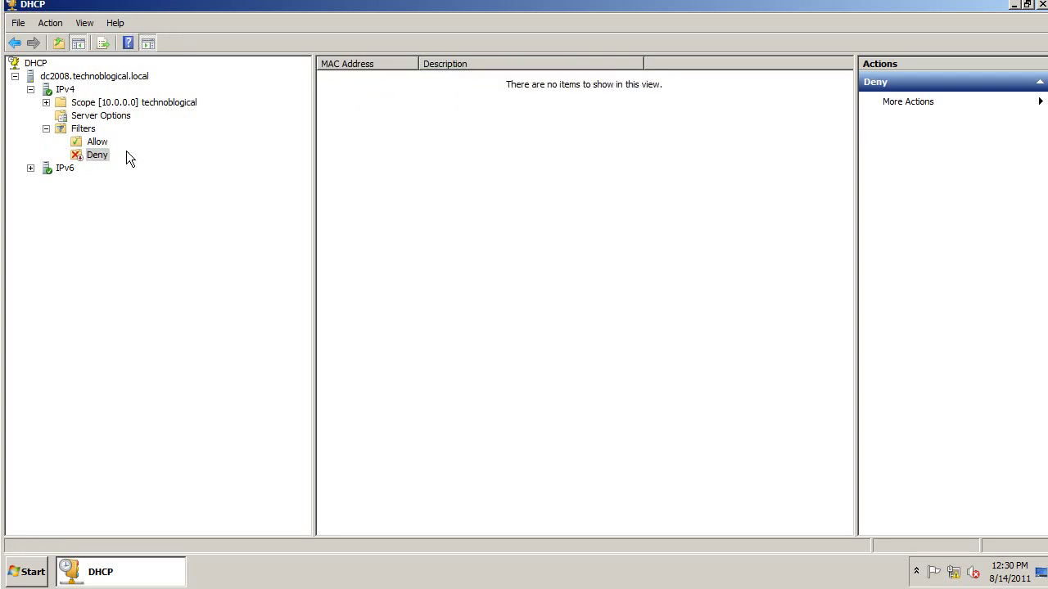
- Display the Allow filter list, and in the Lubuntu terminal list the client's addresses with ifconfig
left_click(96, 143)
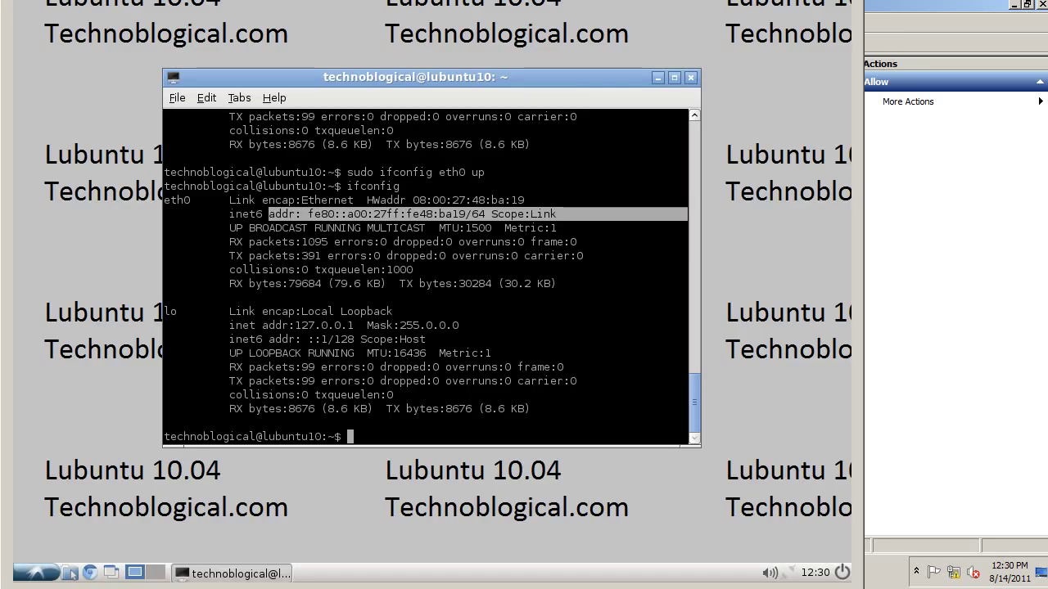
key("Up")
key("Up")
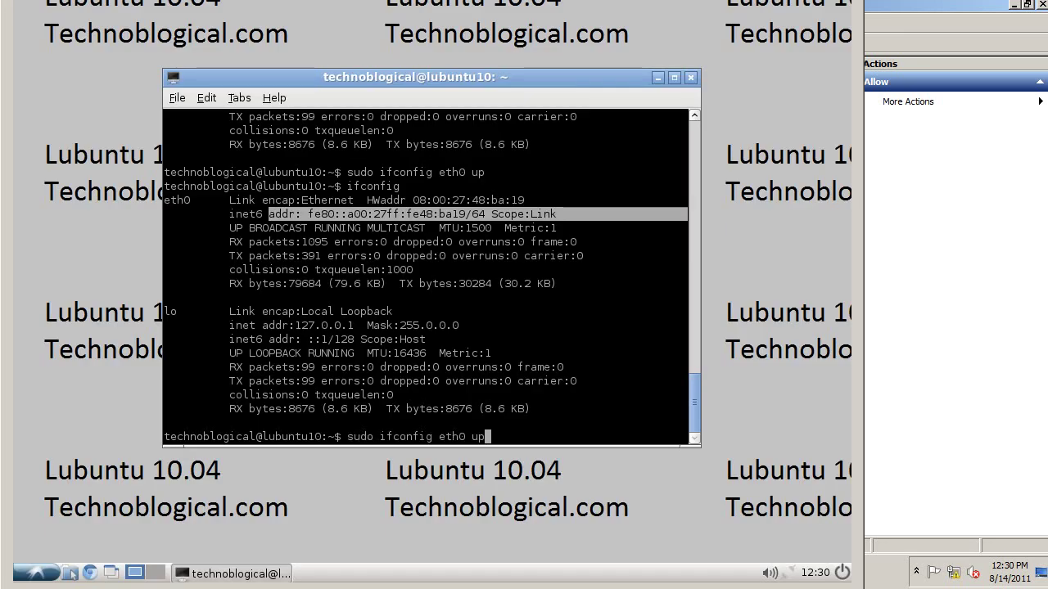
key("Down")
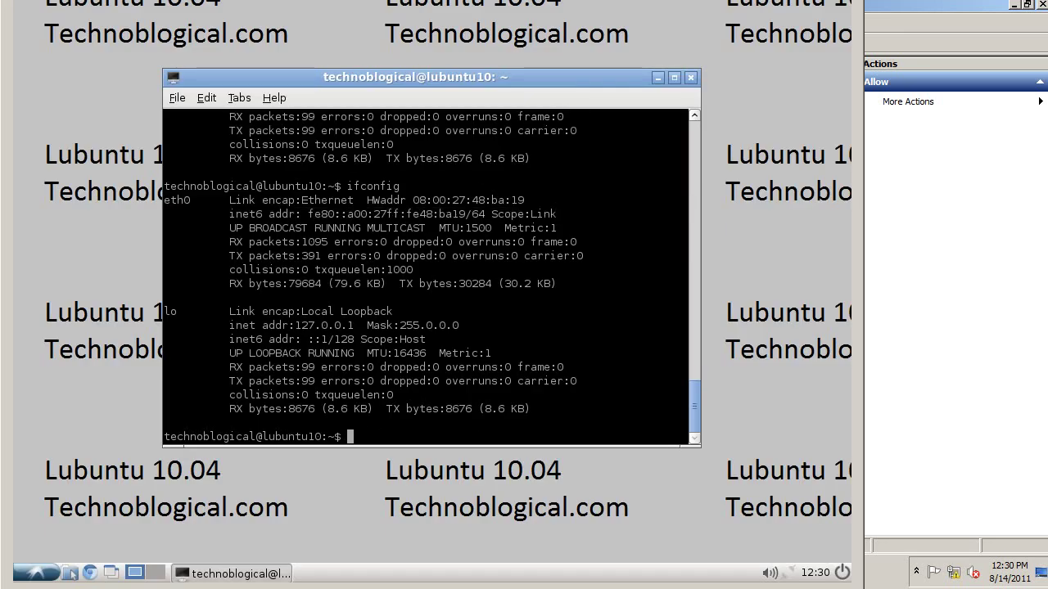
- Recall and run sudo ifconfig eth0 down to take the client's network interface down
key("Up")
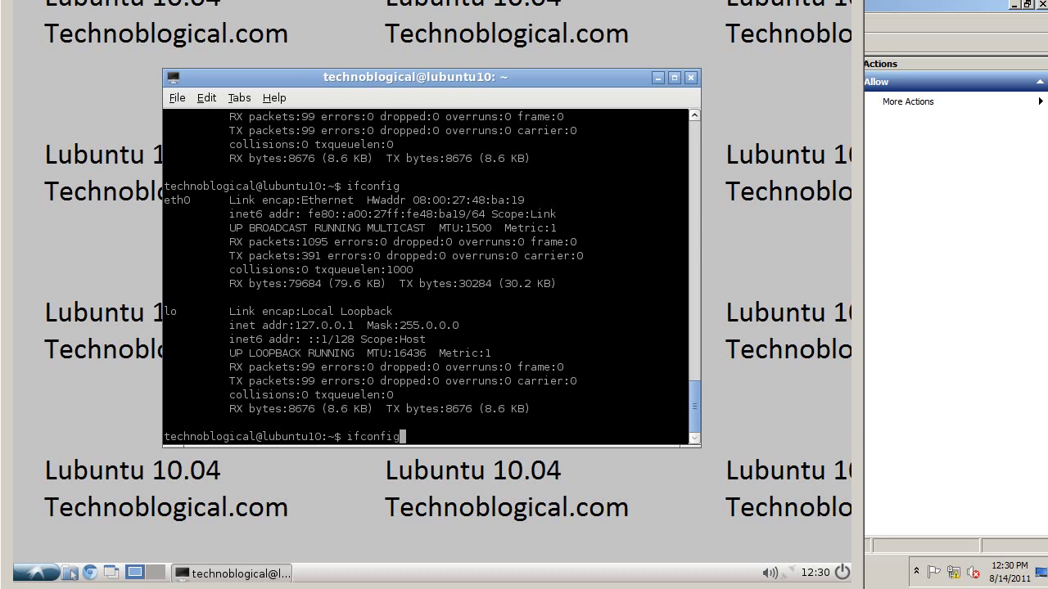
key("Up")
key("Down")
key("Up")
key("Down")
key("Down")
key("Up")
key("Up")
key("Up")
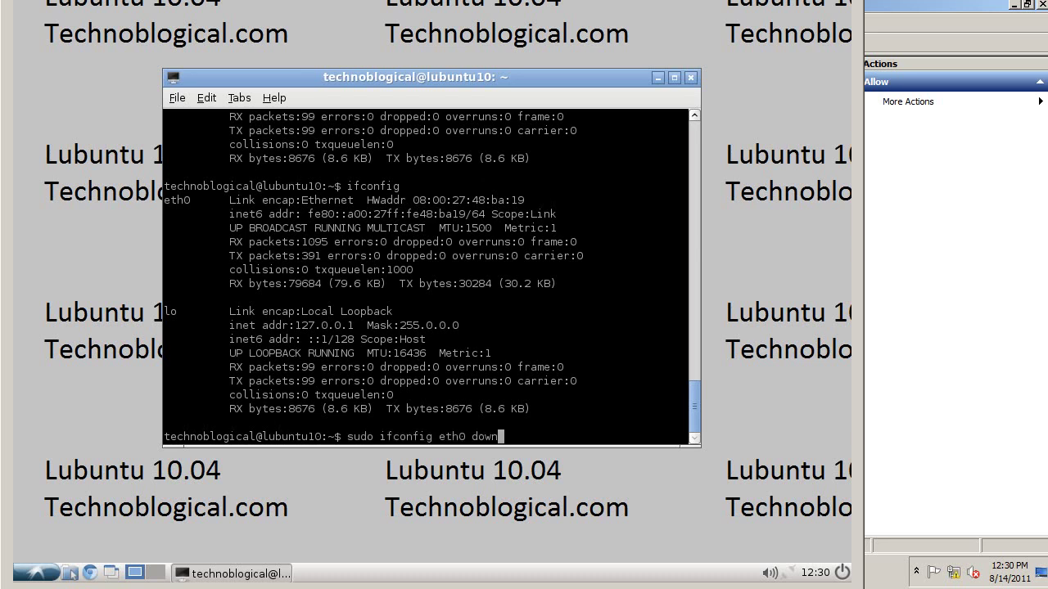
key("Down")
key("Up")
key("Return")
- Bring the client's interface back up by running sudo ifconfig eth0 up
key("Up")
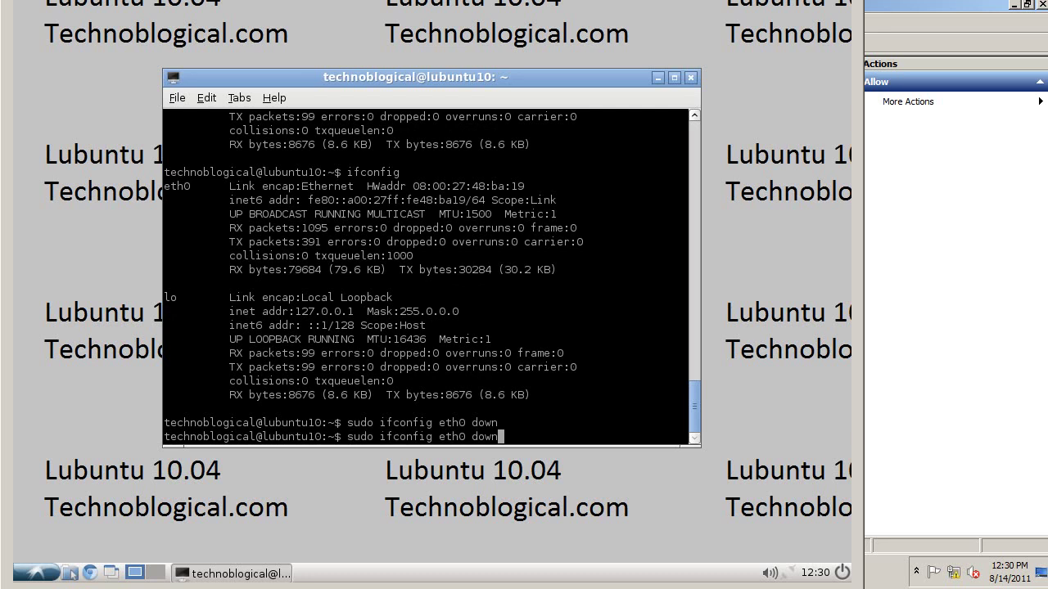
key("Up")
key("Up")
key("Return")
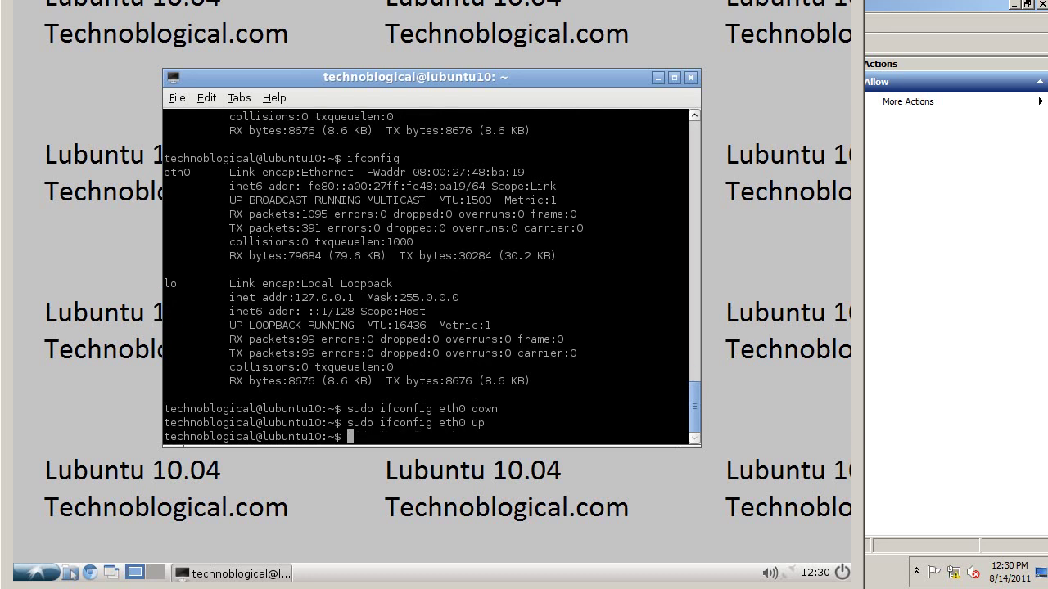
- Run ifconfig twice to check whether eth0 has received an IPv4 address
key("Up")
key("Up")
key("Up")
key("Return")
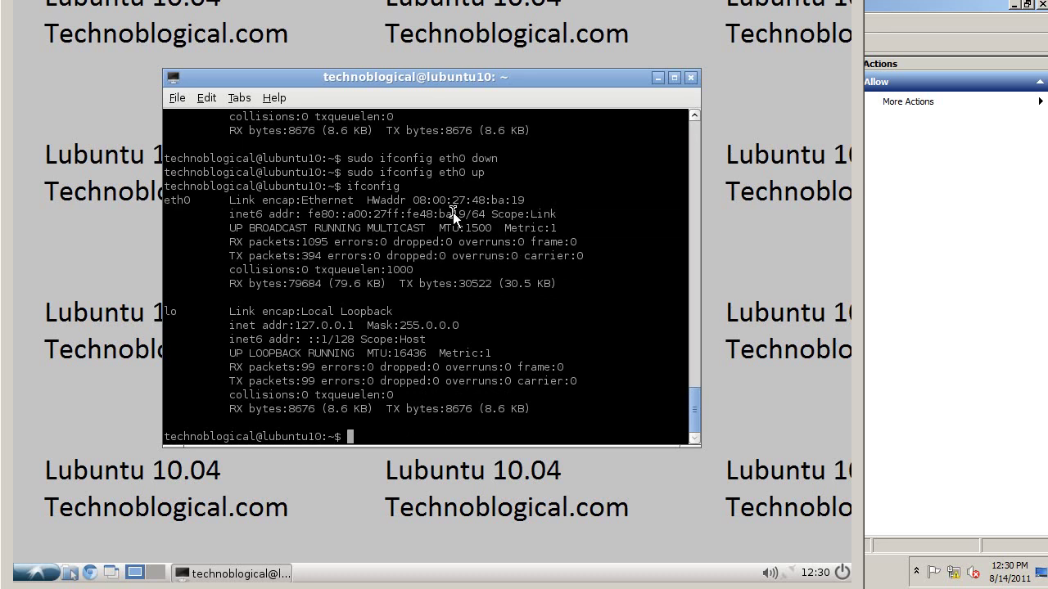
type("ifconfig")
key("Return")
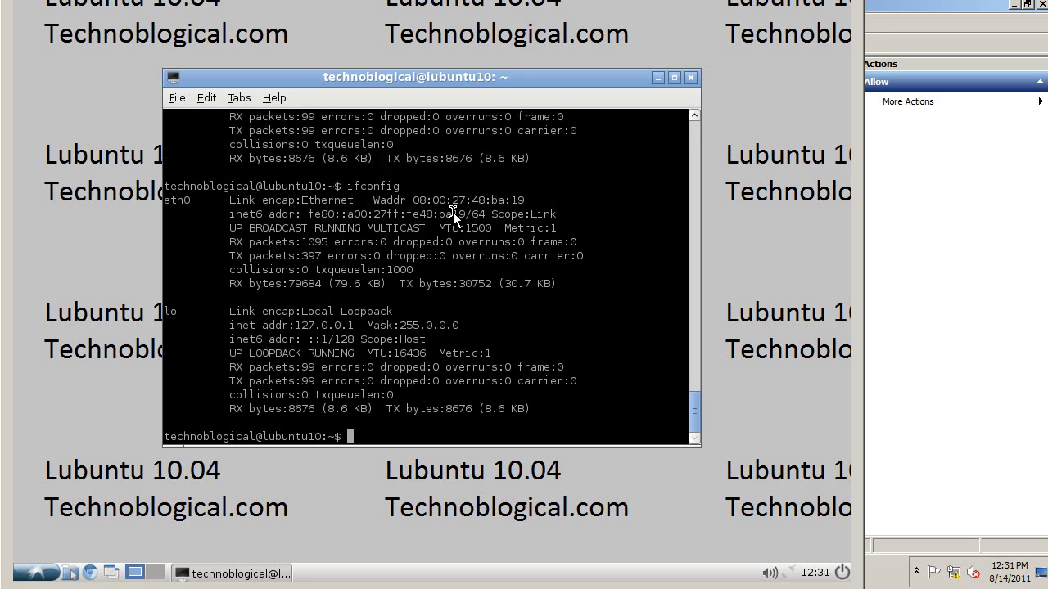
- Find sudo ifconfig eth0 down in the command history and run it to take the interface down again
key("Up")
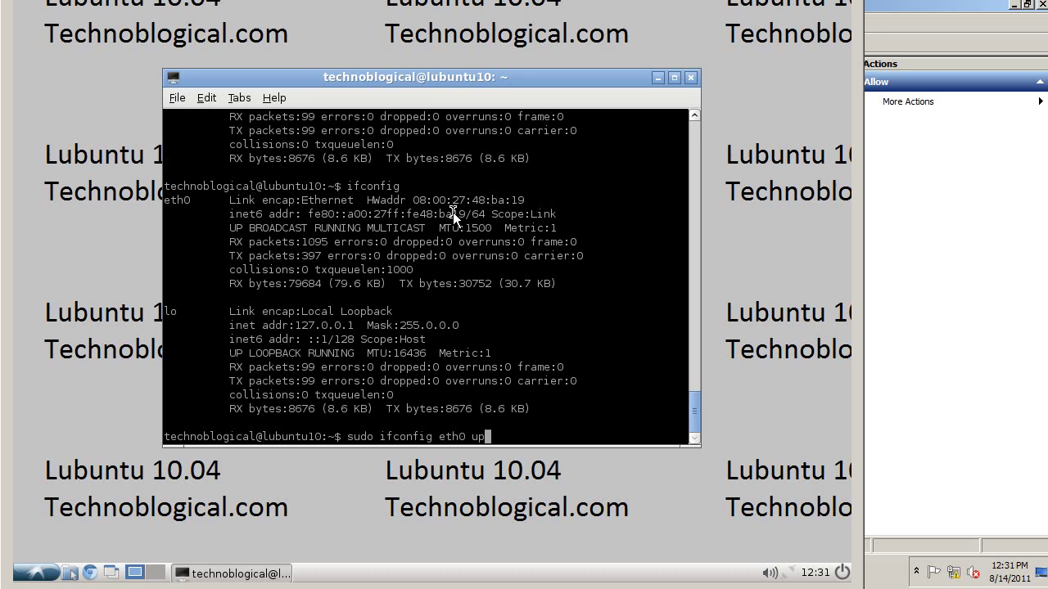
key("Down")
key("Up")
key("Down")
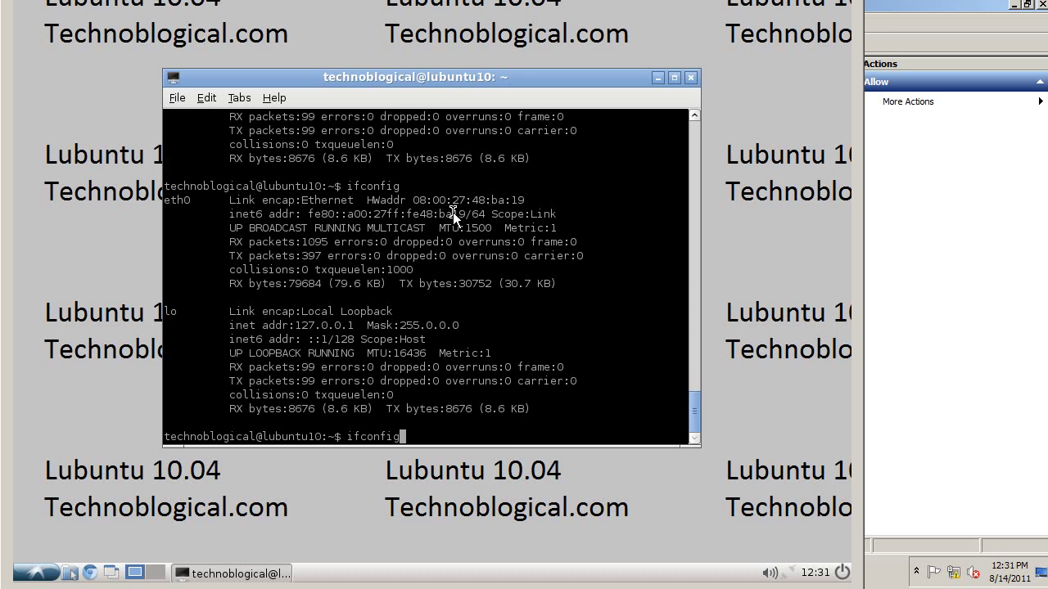
key("Up")
key("Down")
key("Up")
key("Up")
key("Down")
key("Down")
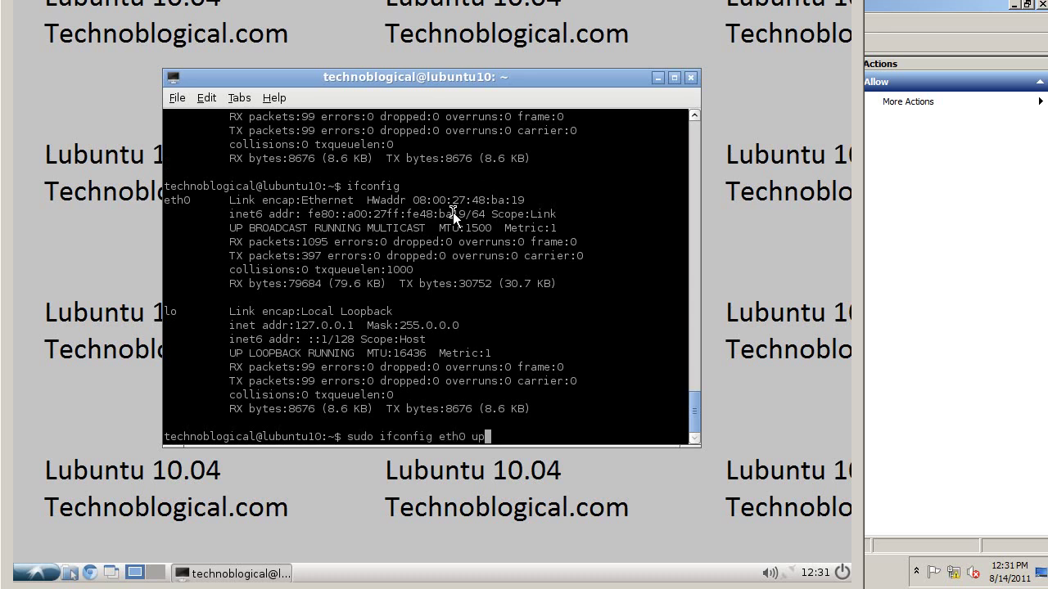
key("Up")
key("Up")
key("Down")
key("Down")
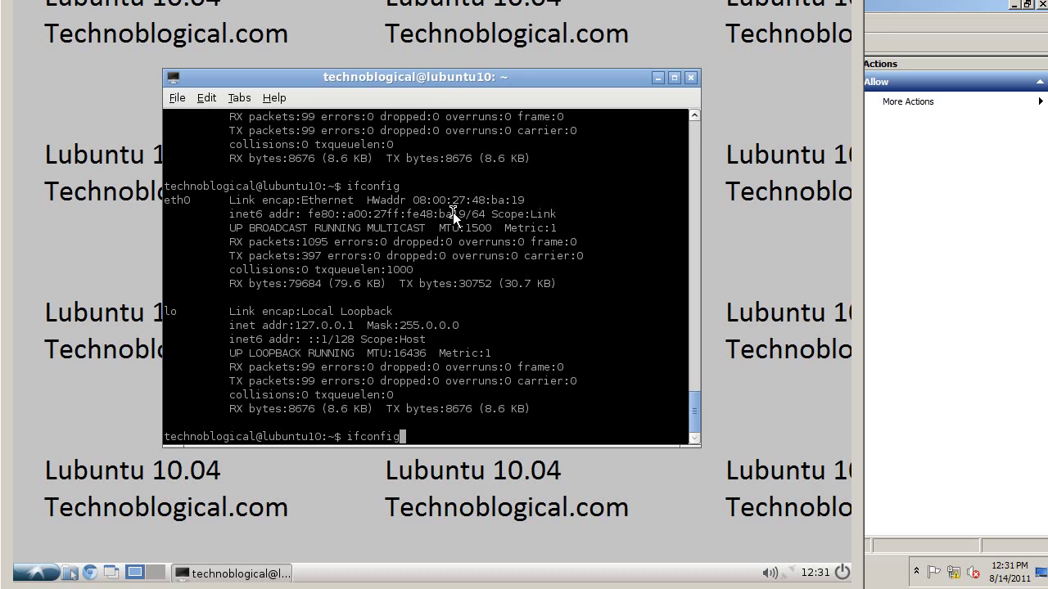
key("Up")
key("Up")
key("Up")
key("Up")
key("Down")
key("Down")
key("Up")
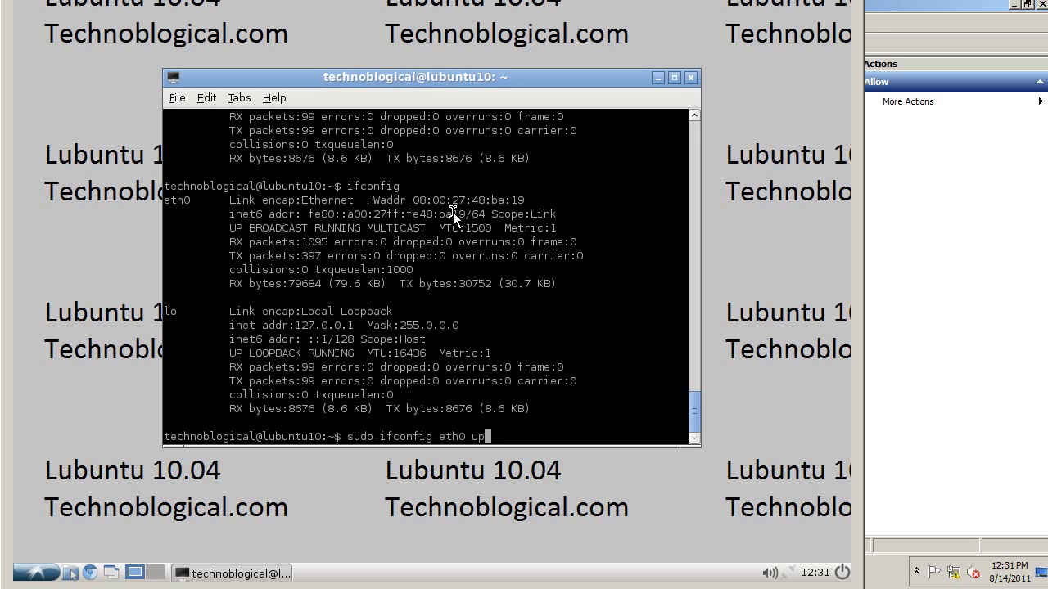
key("Up")
key("Up")
key("Return")
- Run sudo ifconfig eth0 up to re-enable the interface and list its addresses with ifconfig
key("Up")
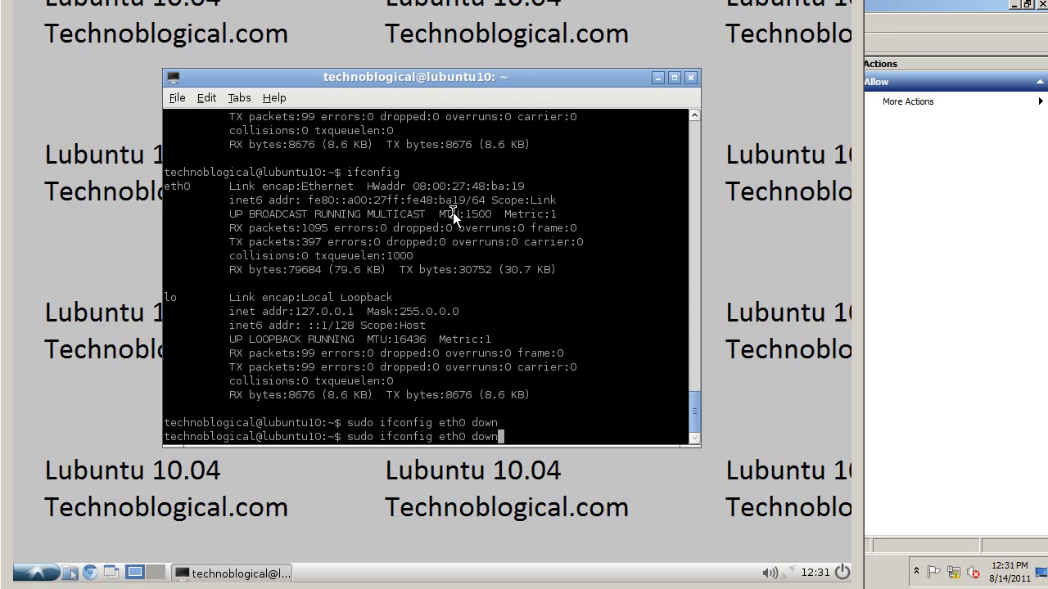
key("Up")
key("Up")
key("Return")
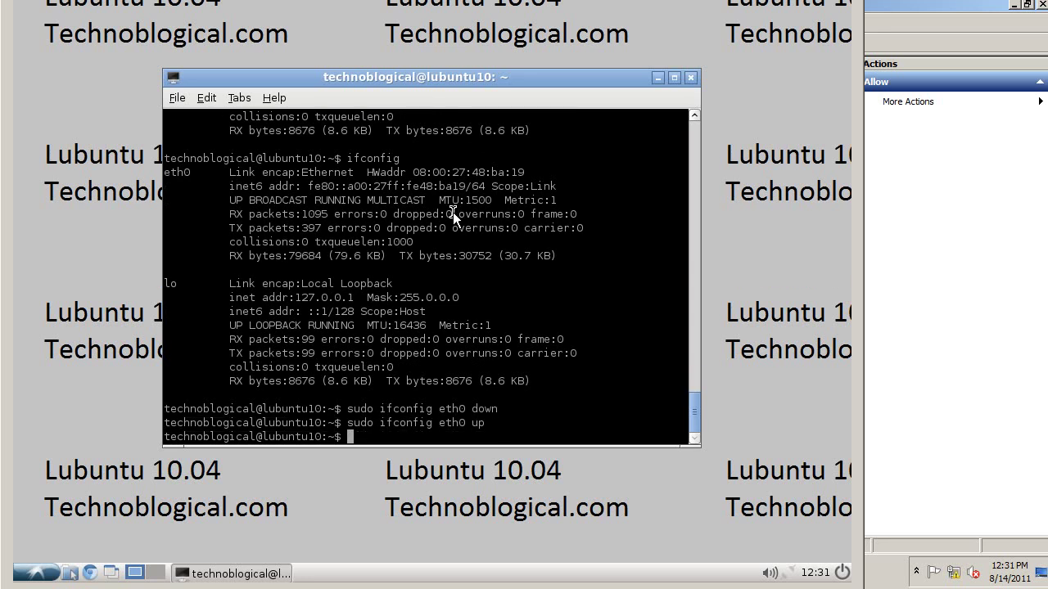
type("ifconfig")
key("Return")
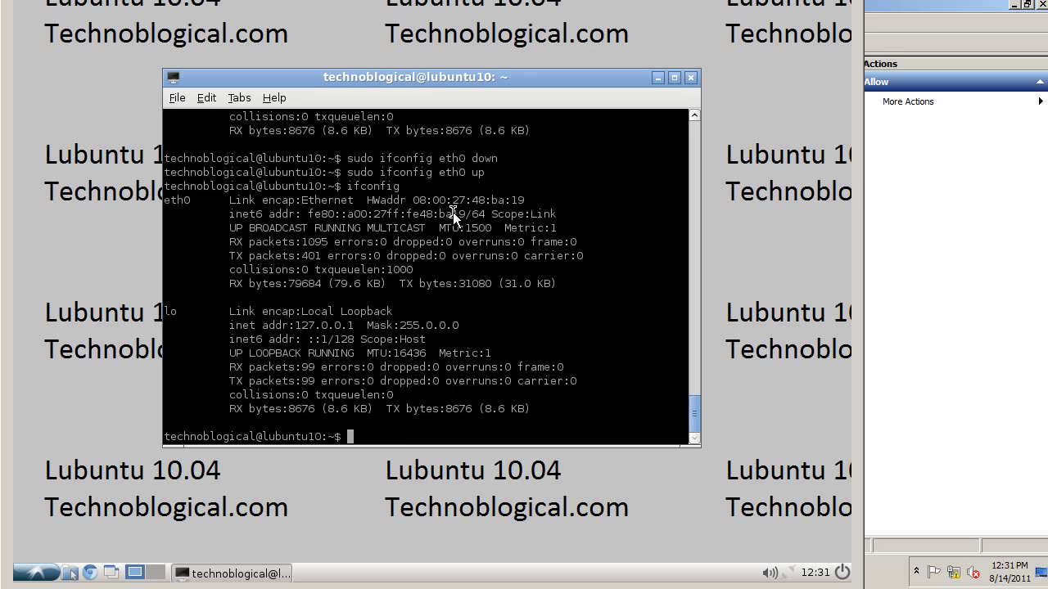
- Restart the client's networking with sudo /etc/init.d/networking restart and list the addresses with ifconfig
type("sudo ")
type("/etc/net")
key("BackSpace")
key("BackSpace")
key("BackSpace")
type("init.d/ne")
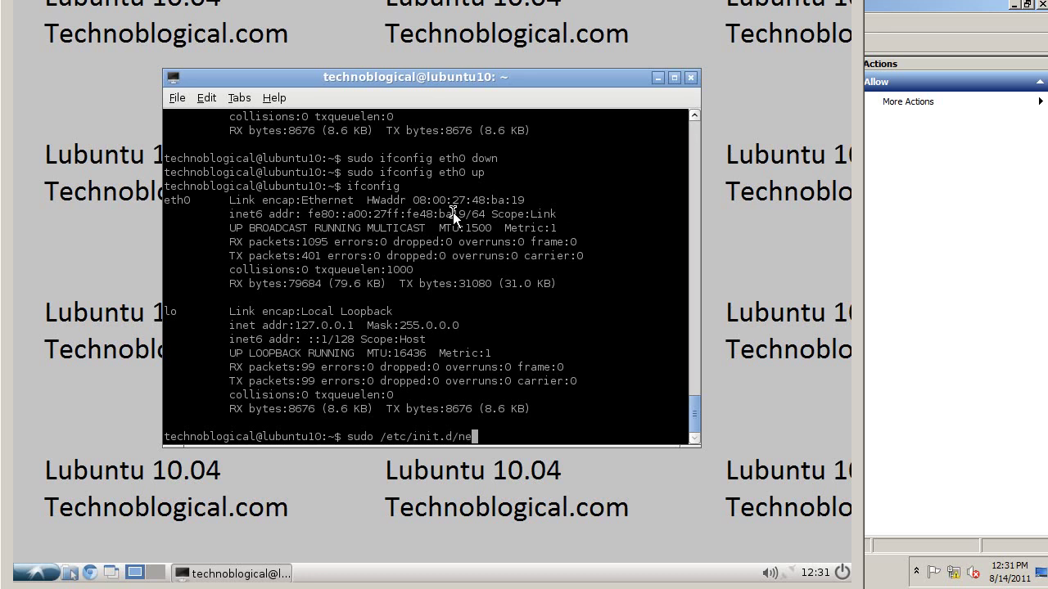
type("tworking restart")
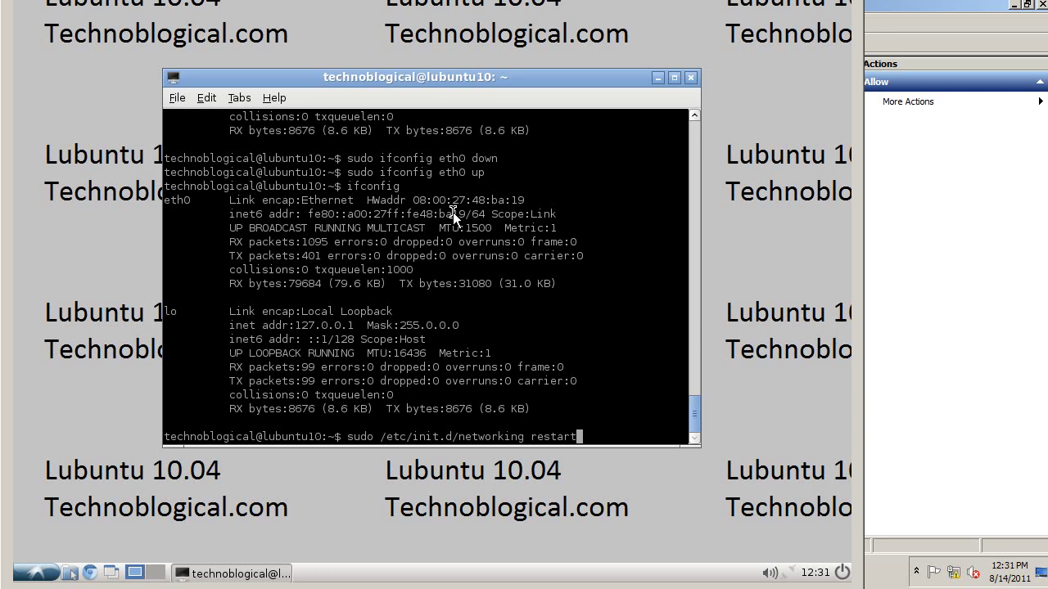
key("Return")
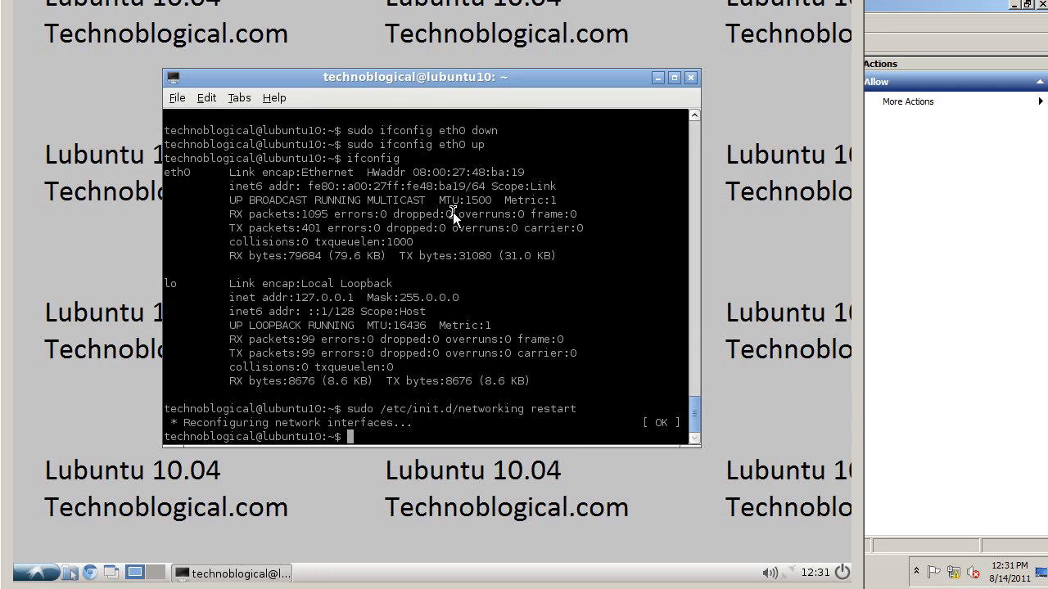
type("ifconfig")
key("Return")
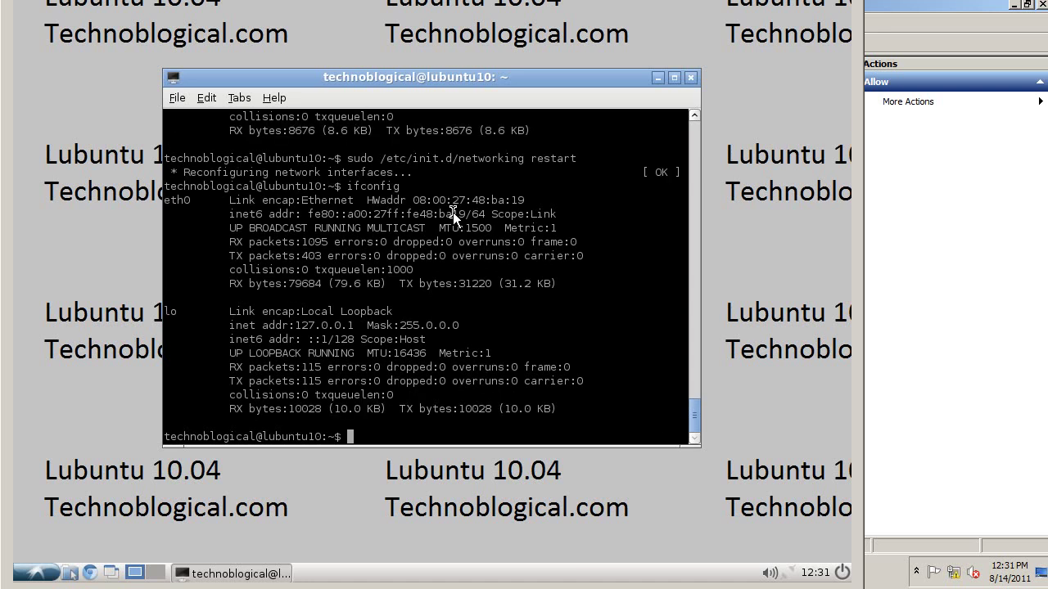
- Cycle the client's interface by running sudo ifconfig eth0 down followed by sudo ifconfig eth0 up
type("sudo ifconfig eth0 ")
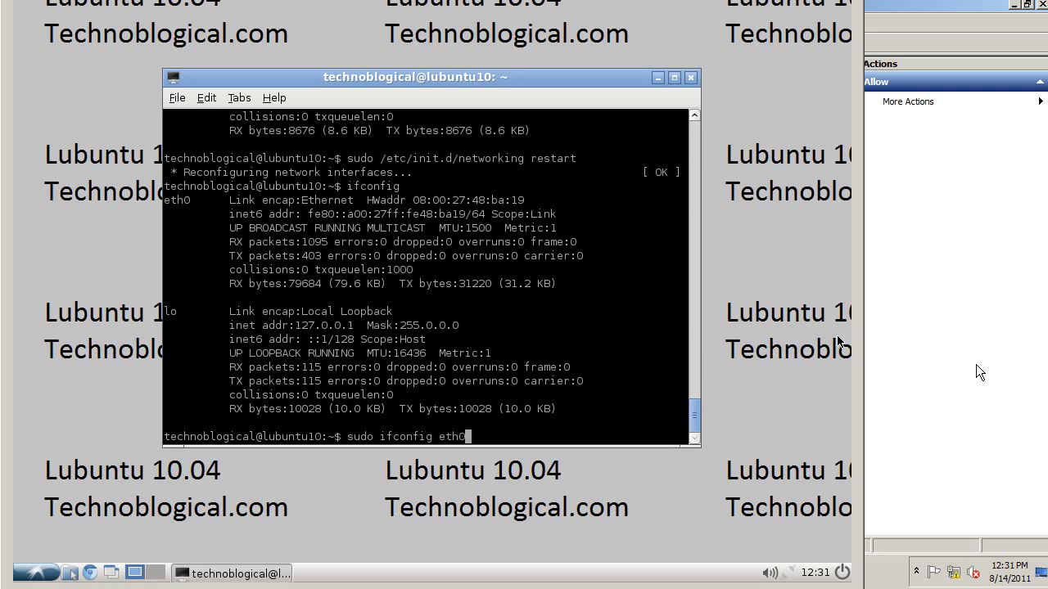
type("down")
key("Return")
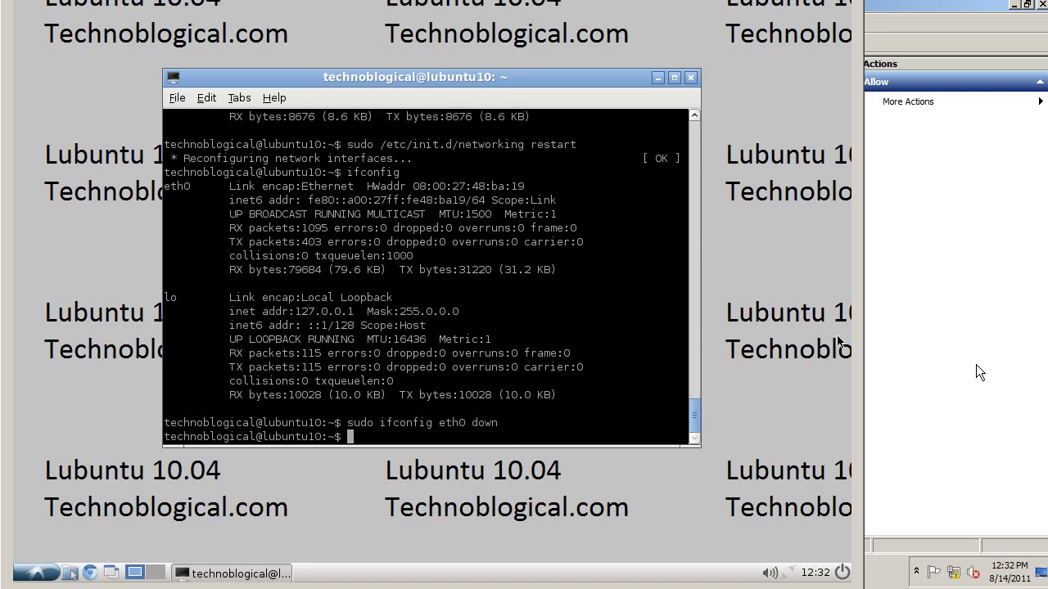
key("Up")
key("BackSpace")
key("BackSpace")
key("BackSpace")
key("BackSpace")
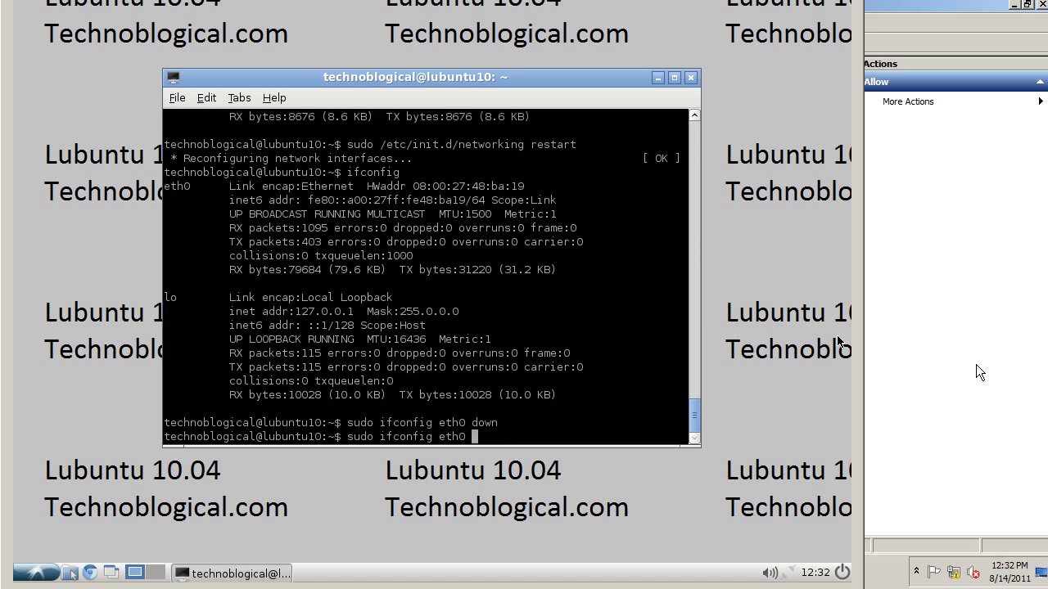
type("up")
key("Return")
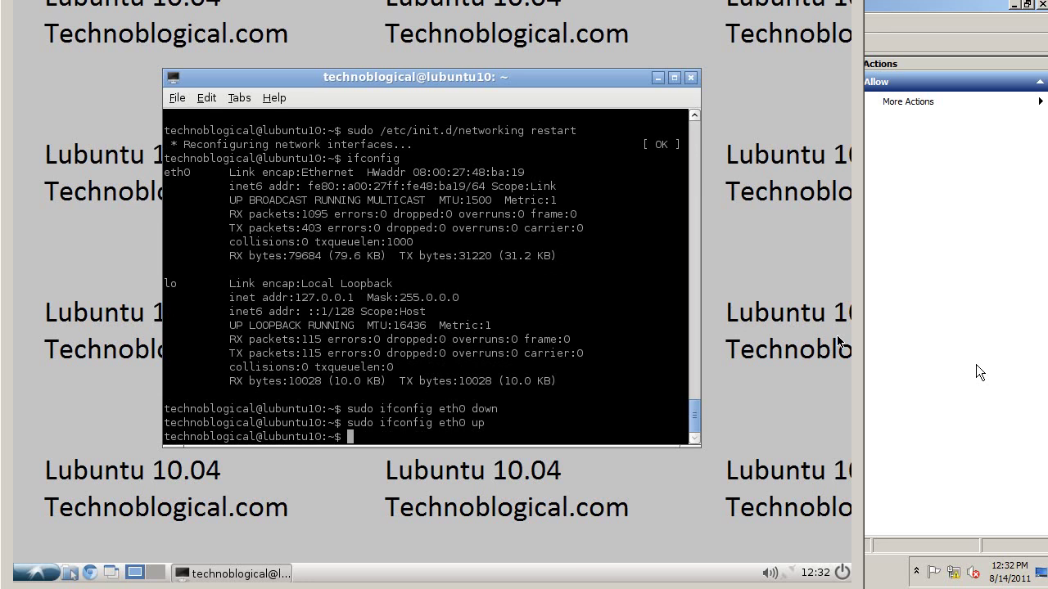
- Return to the DHCP console, check the MAC filter settings in the IPv4 properties, and view the Address Leases of scope 10.0.0.0
left_click(975, 360)
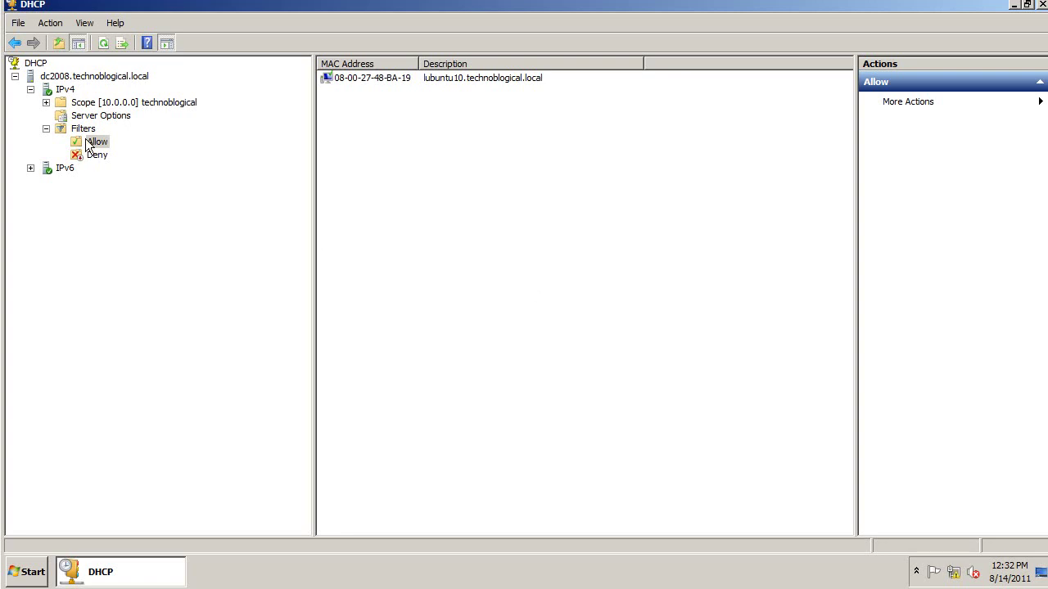
right_click(70, 90)
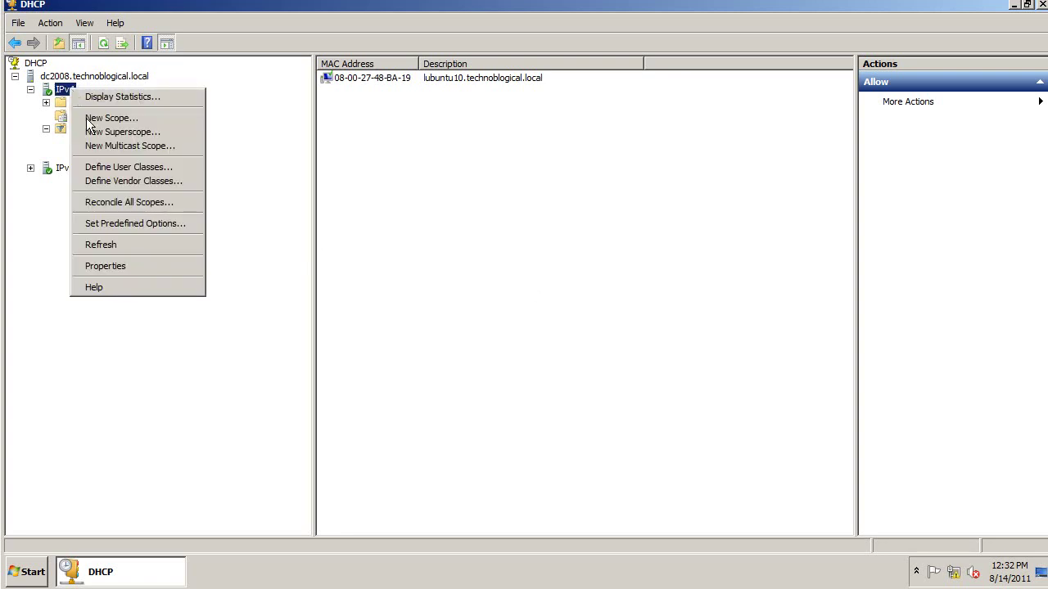
left_click(133, 267)
left_click(580, 120)
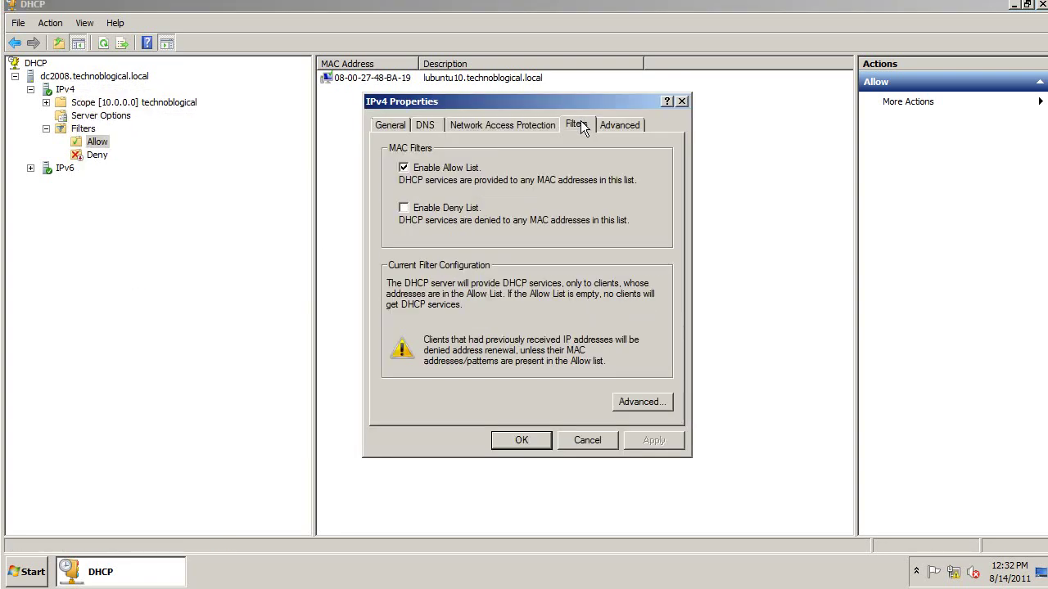
left_click(523, 443)
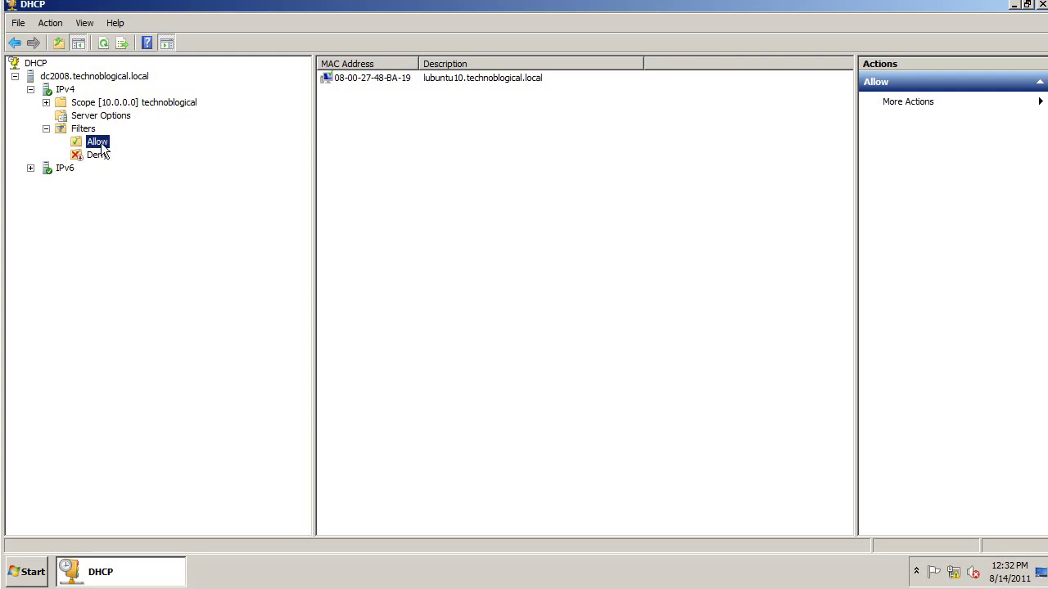
left_click(47, 103)
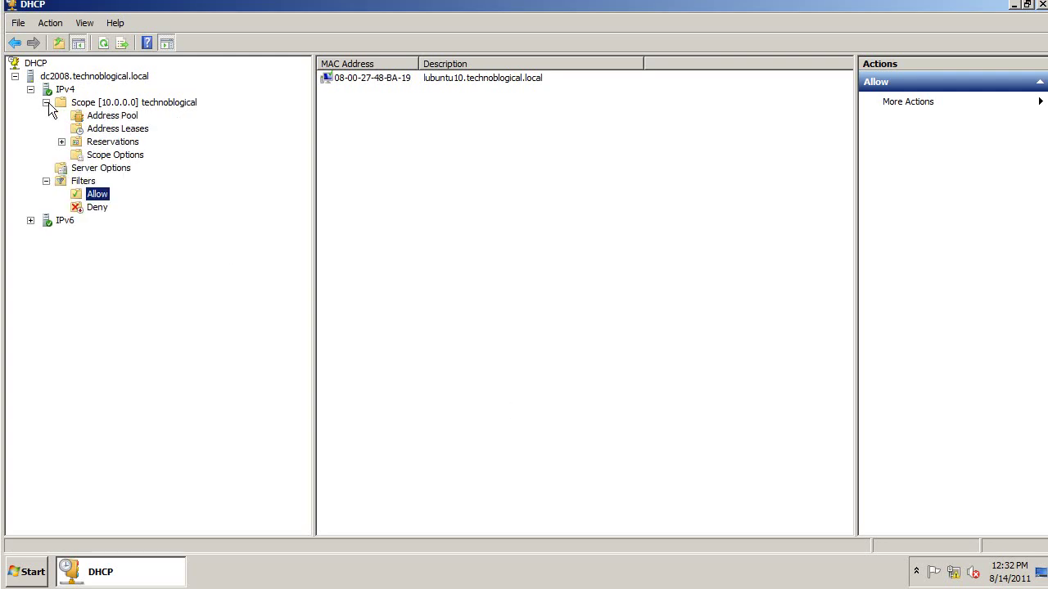
left_click(85, 129)
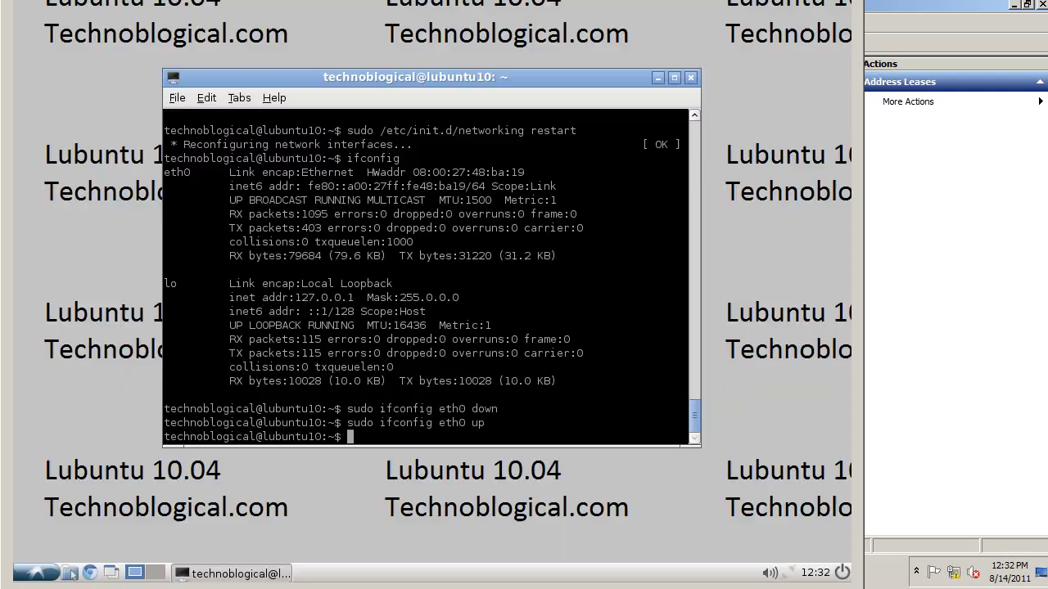
- In the Lubuntu terminal, list the client's addresses with ifconfig and take the interface down with sudo ifconfig eth0 down
key("Up")
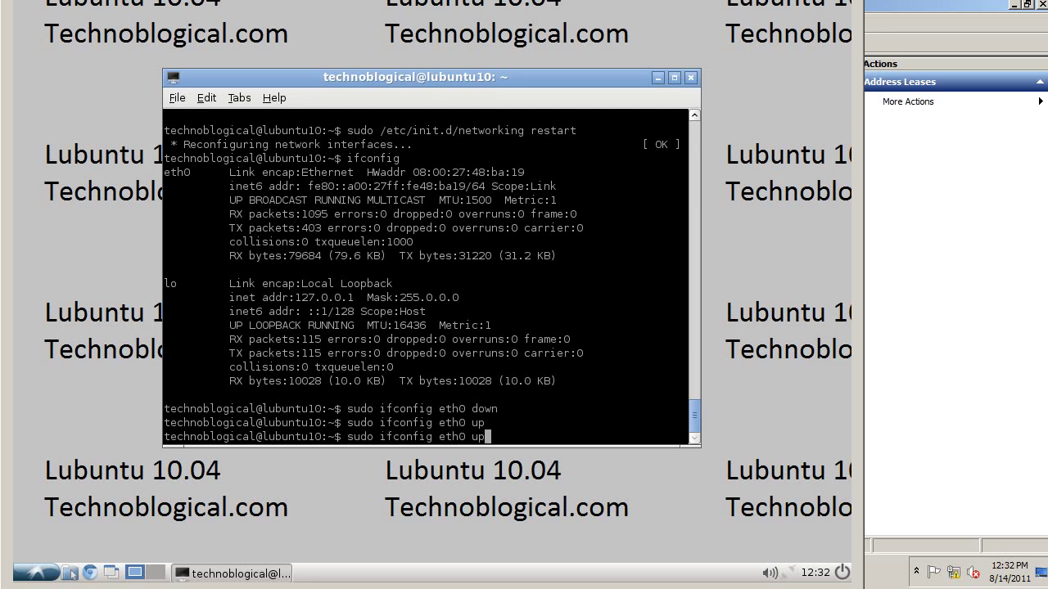
key("Up")
key("Up")
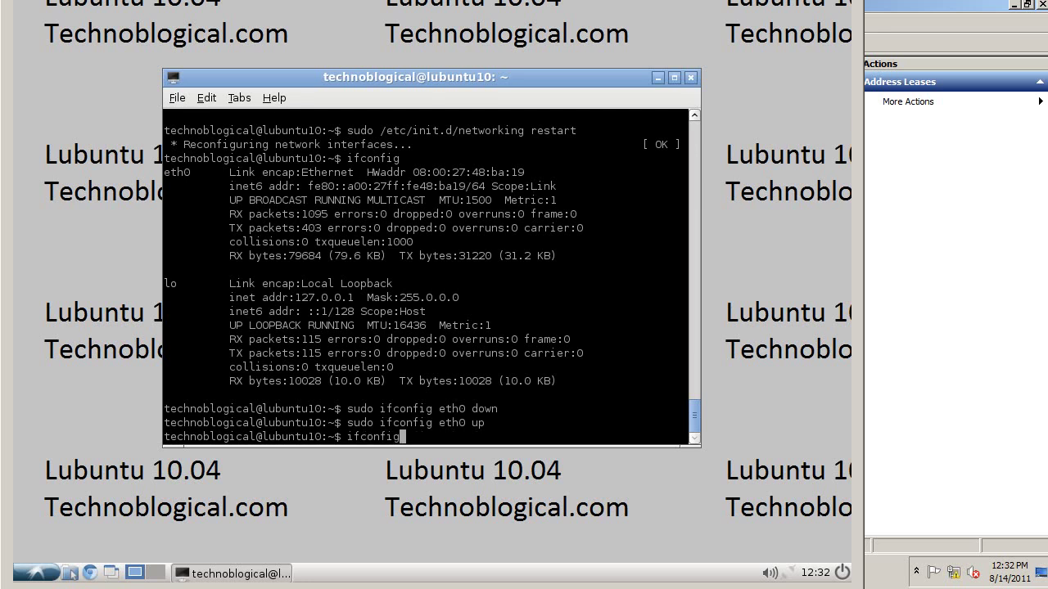
key("Return")
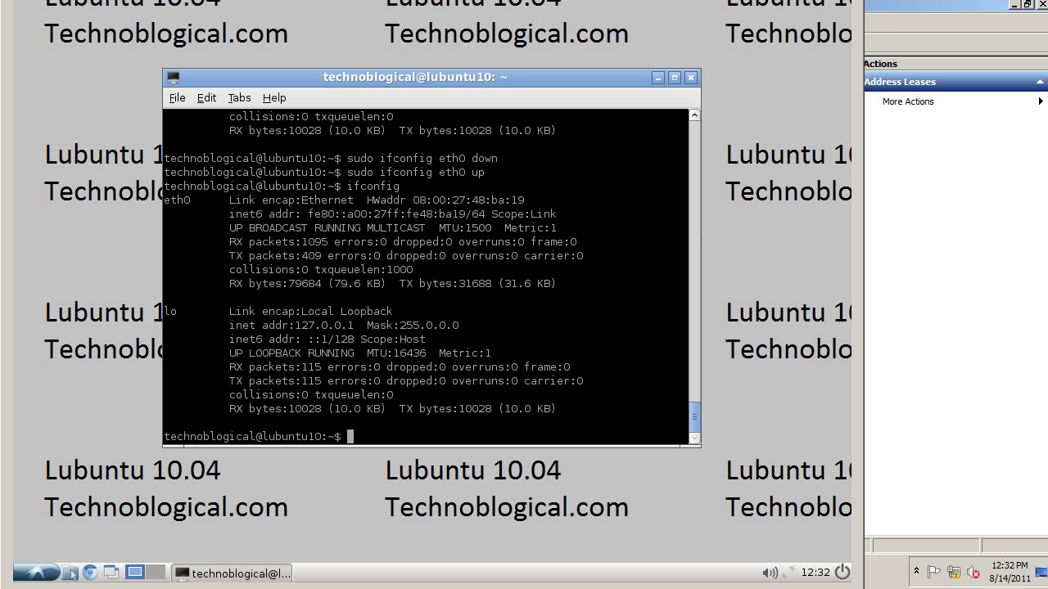
type("sudo ifconfig eth0 down")
key("Return")
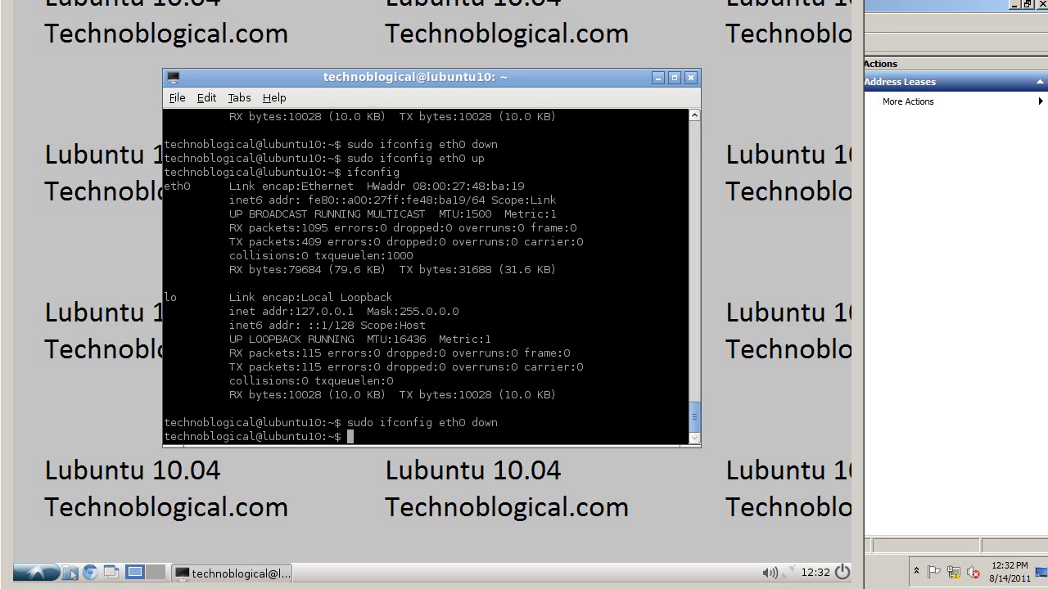
- Bring the client's interface back up with sudo ifconfig eth0 up and list its addresses with ifconfig
key("Up")
key("BackSpace")
key("BackSpace")
key("BackSpace")
key("BackSpace")
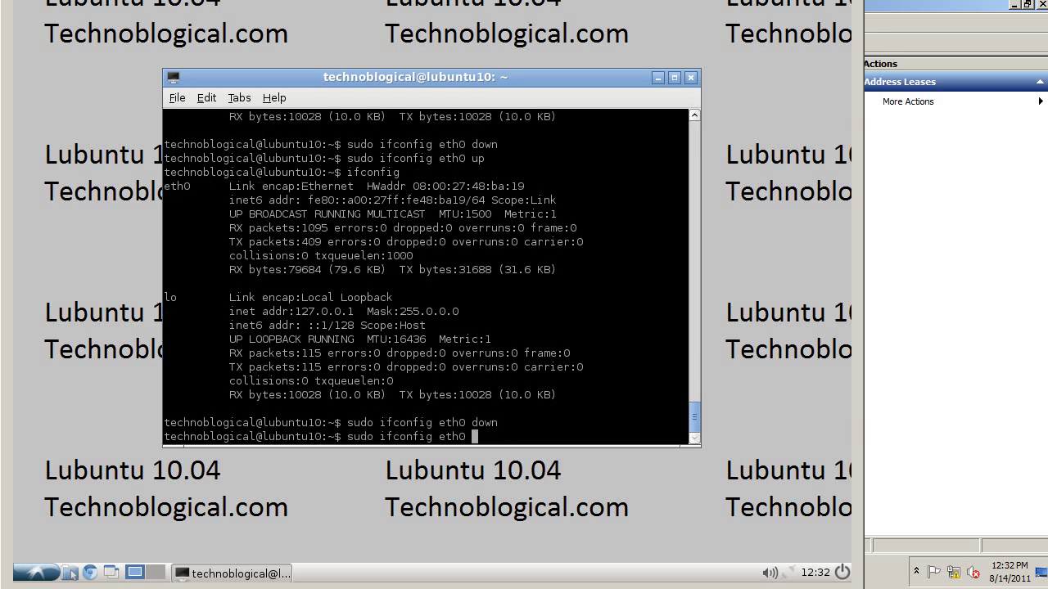
type("up")
key("Return")
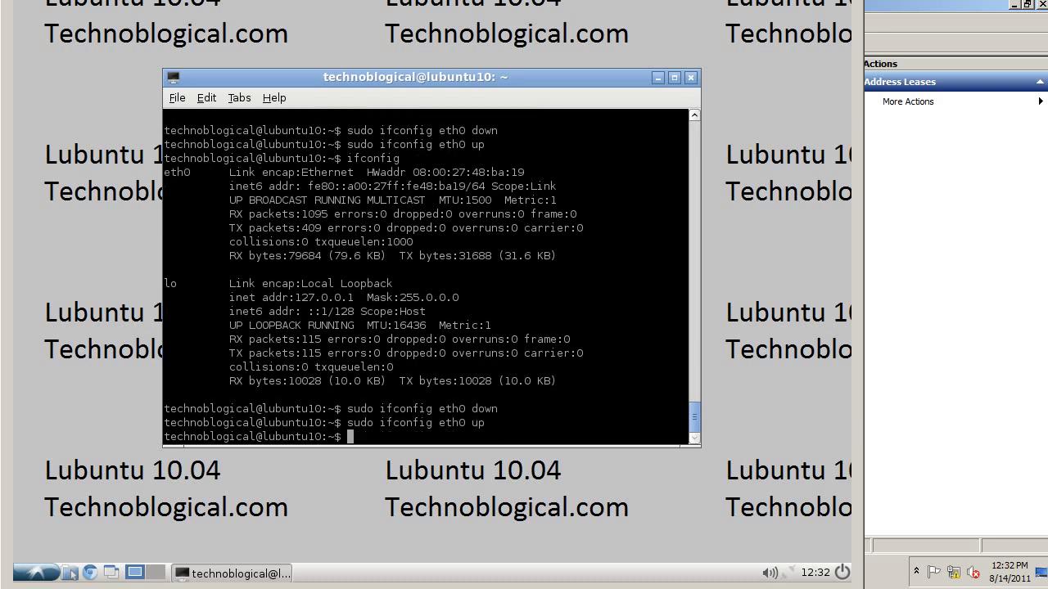
type("ifconfig")
key("Return")
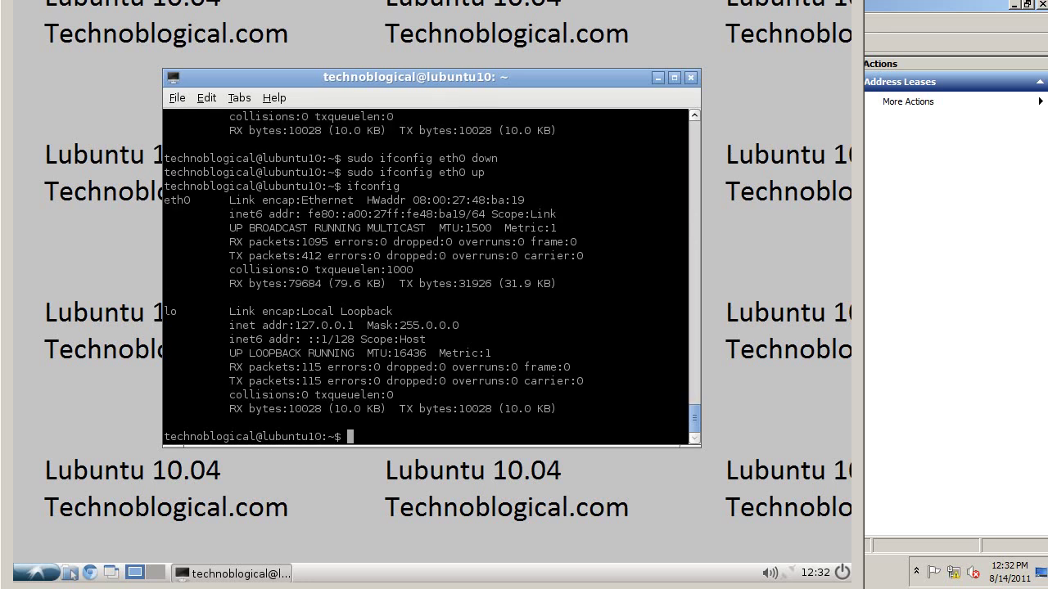
- Restart the client's networking by running sudo /etc/init.d/networking restart
key("Up")
key("Up")
key("Up")
key("Down")
key("Down")
key("Up")
key("Up")
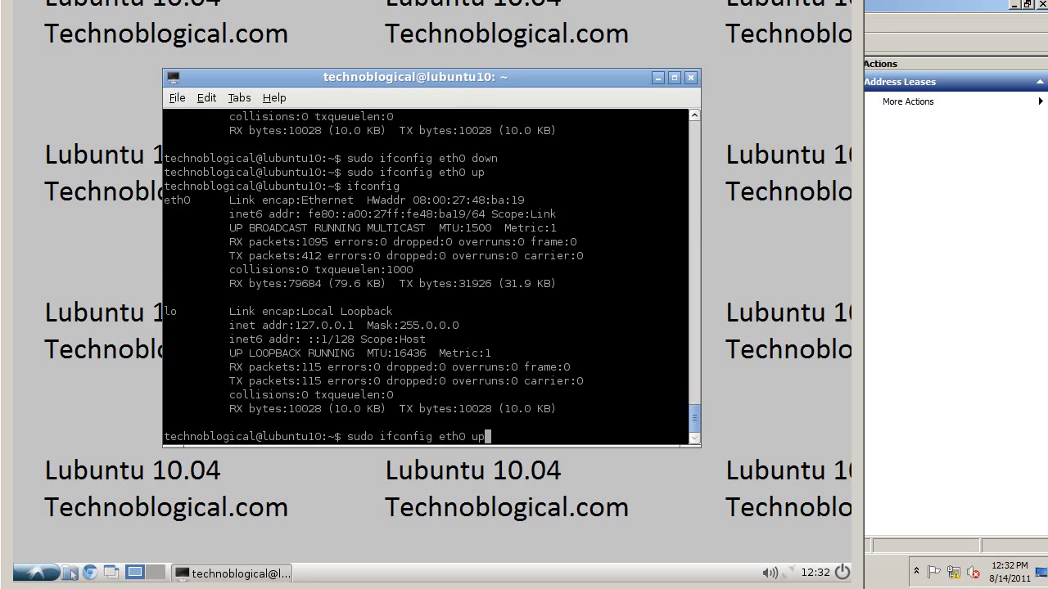
key("BackSpace")
key("BackSpace")
key("BackSpace")
key("BackSpace")
key("BackSpace")
key("BackSpace")
key("BackSpace")
key("BackSpace")
key("BackSpace")
key("BackSpace")
key("BackSpace")
key("BackSpace")
key("BackSpace")
key("BackSpace")
key("BackSpace")
key("BackSpace")
key("BackSpace")
key("BackSpace")
type("ap")
key("BackSpace")
key("BackSpace")
type("/etc/inis")
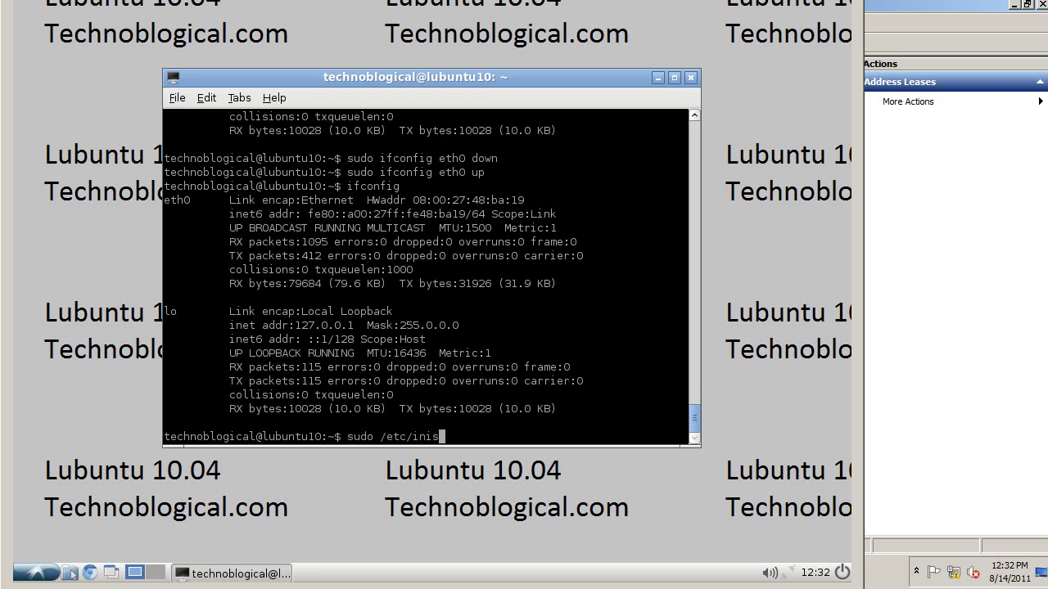
key("BackSpace")
type("t.d/networking restart")
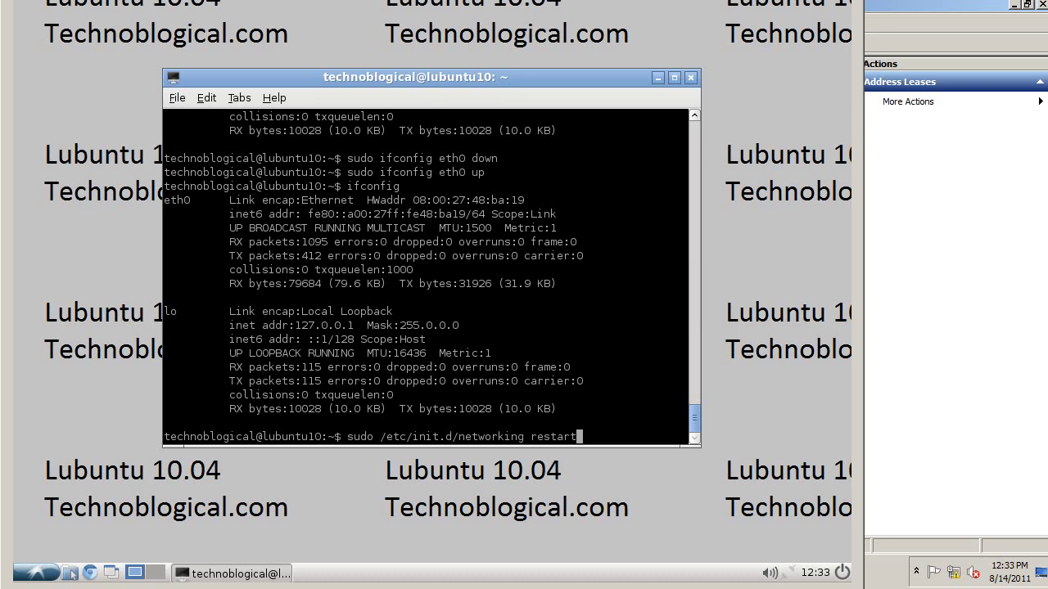
key("Return")
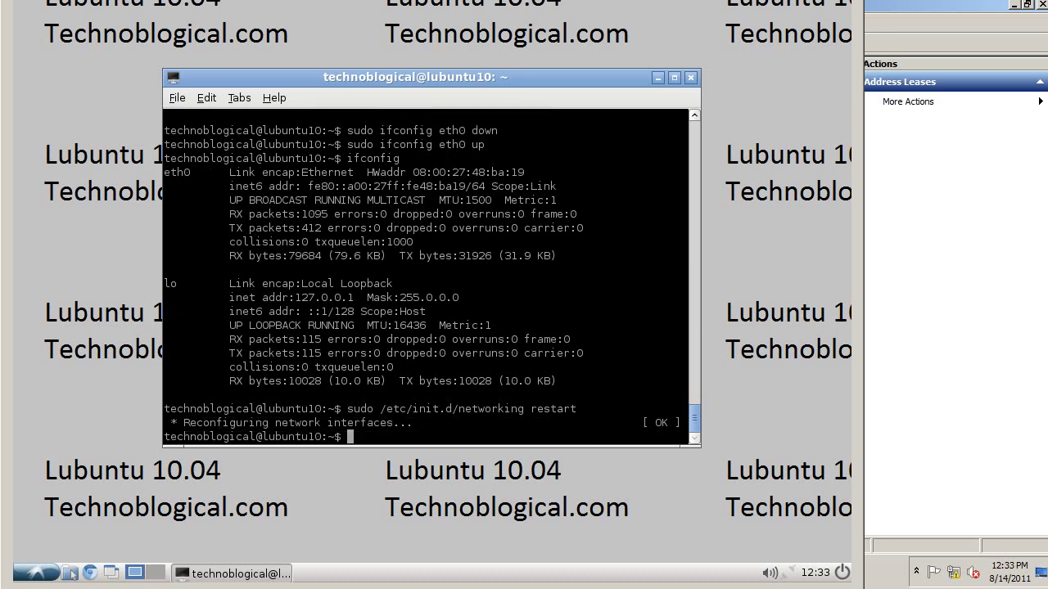
- List the client's addresses with ifconfig and restart the machine with sudo reboot
type("ifconfig")
key("Return")
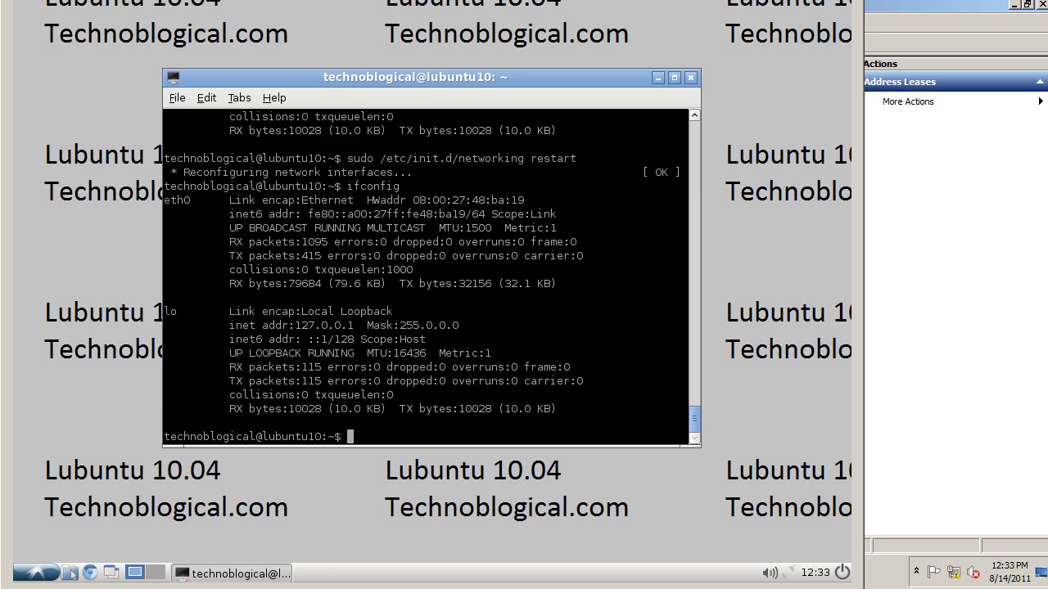
type("sudo reboot")
key("Return")
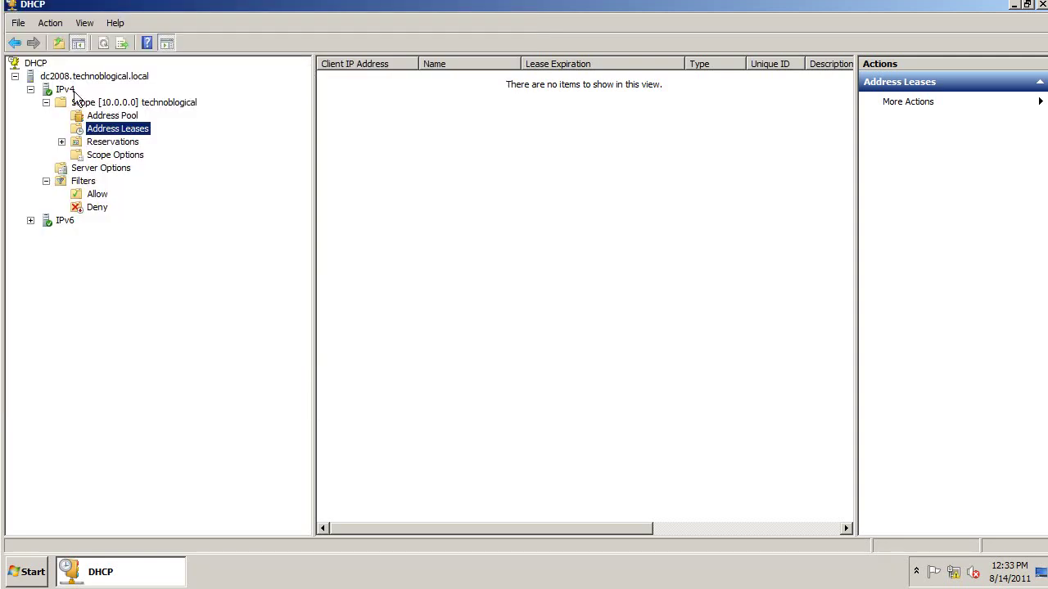
- In the DHCP console, check the MAC filter settings in the IPv4 properties and view the Allow filter's entries
left_click(67, 91)
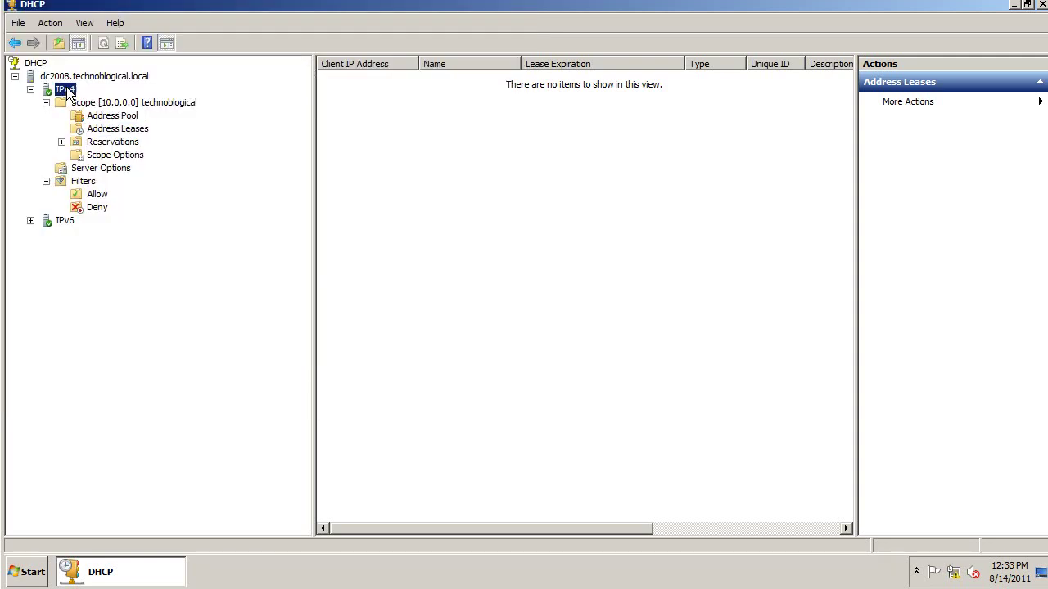
right_click(67, 91)
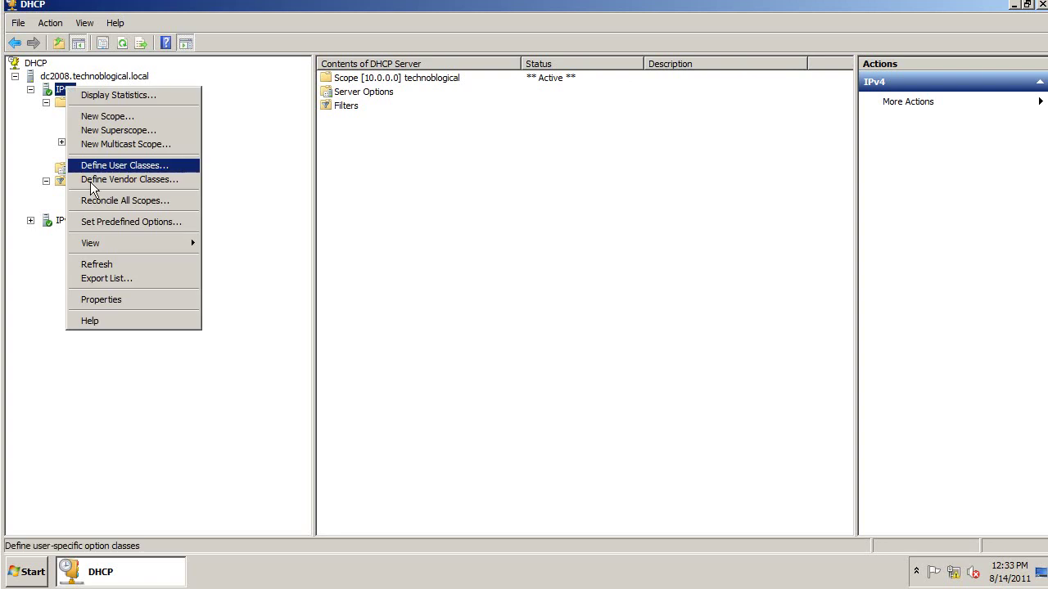
left_click(109, 301)
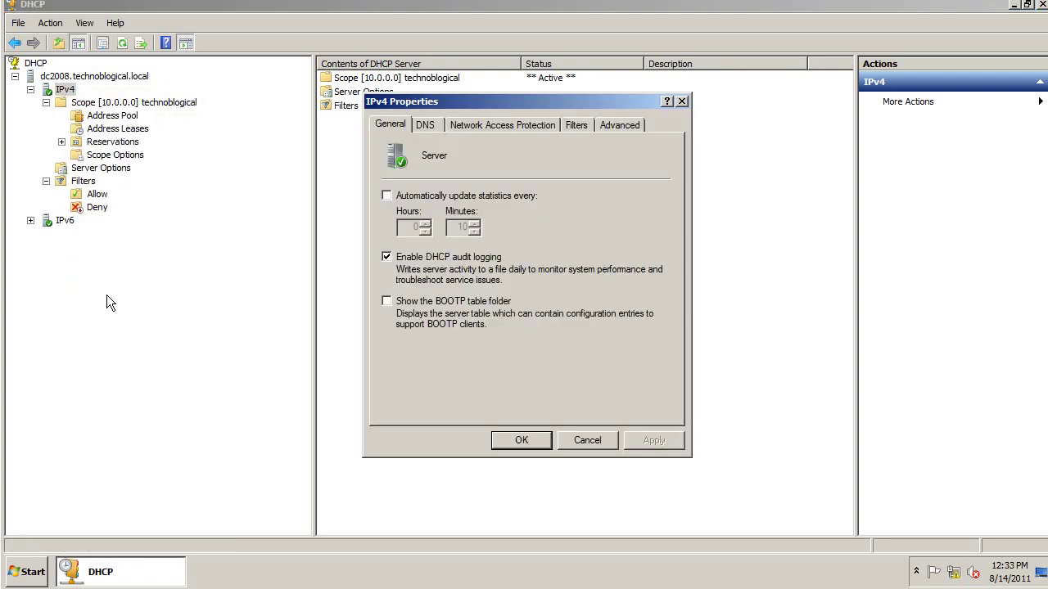
left_click(577, 127)
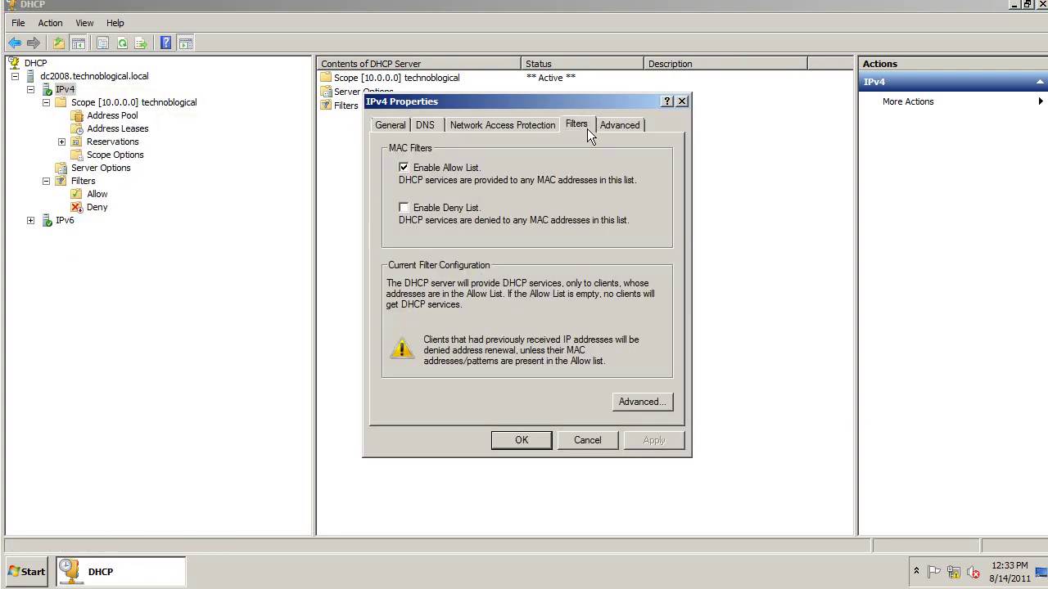
left_click(681, 101)
left_click(72, 181)
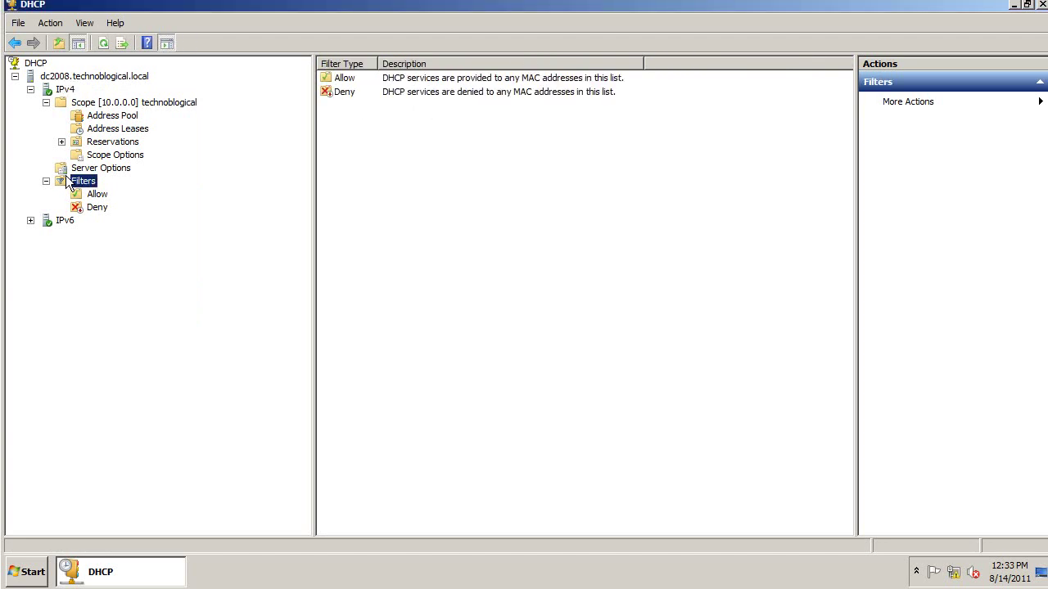
left_click(94, 197)
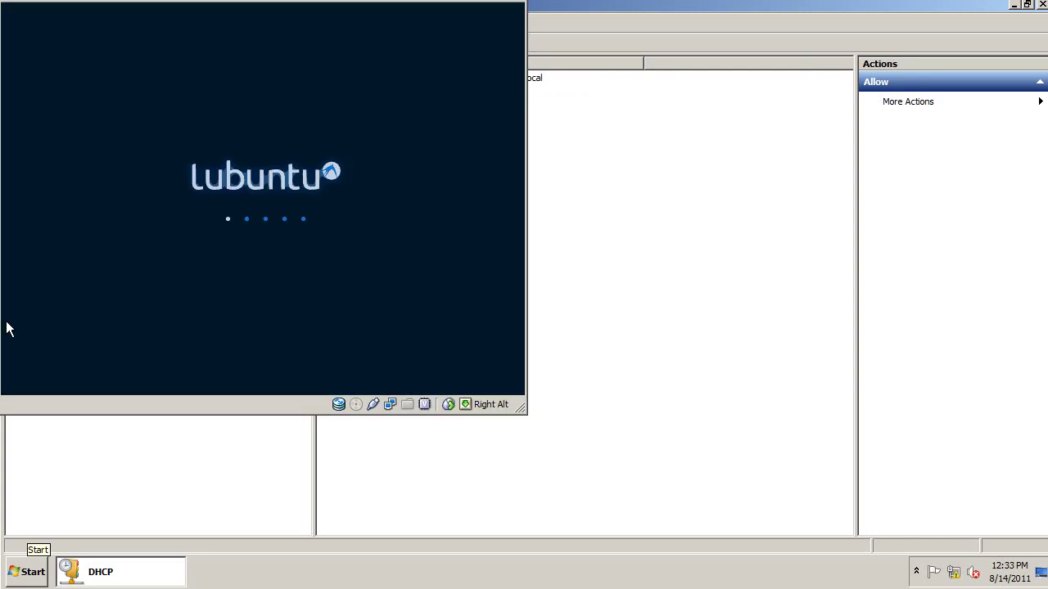
left_click(589, 231)
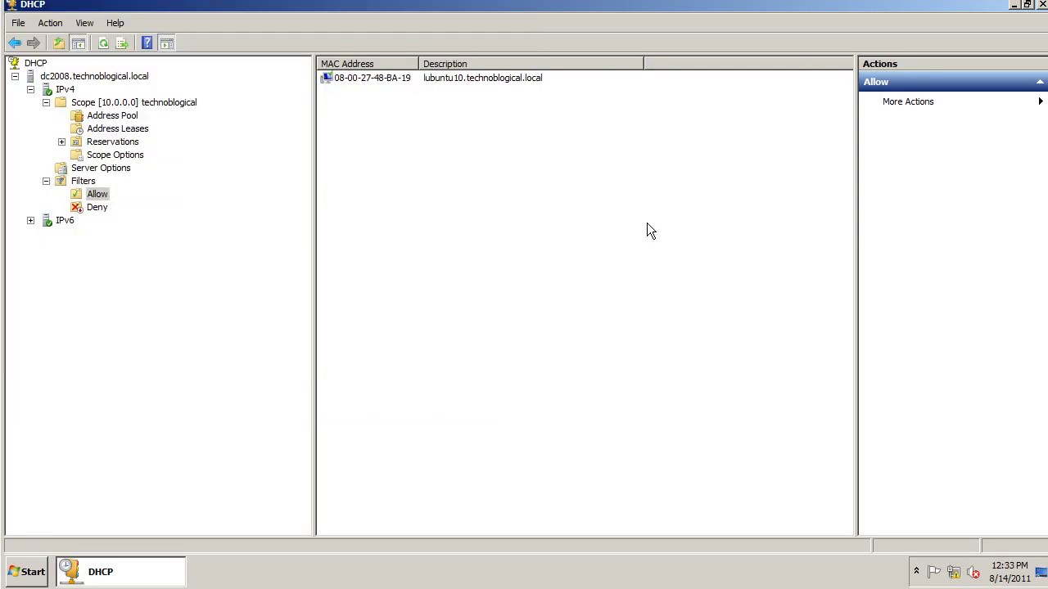
- Examine the hardware types exempted from filtering in the advanced filter properties of IPv4, and close them without changes
left_click(64, 91)
right_click(63, 92)
left_click(94, 303)
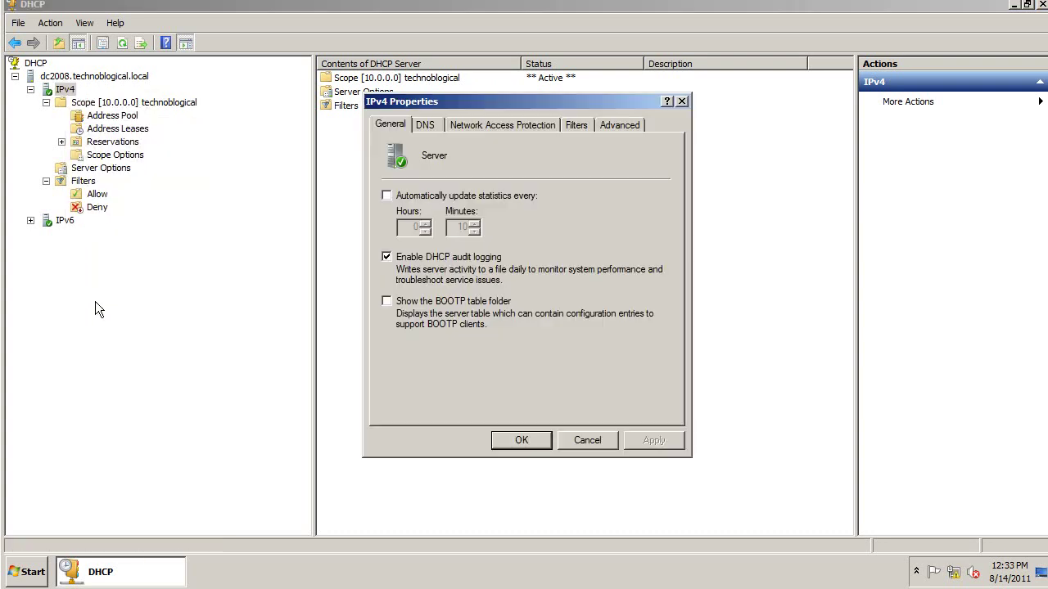
left_click(583, 125)
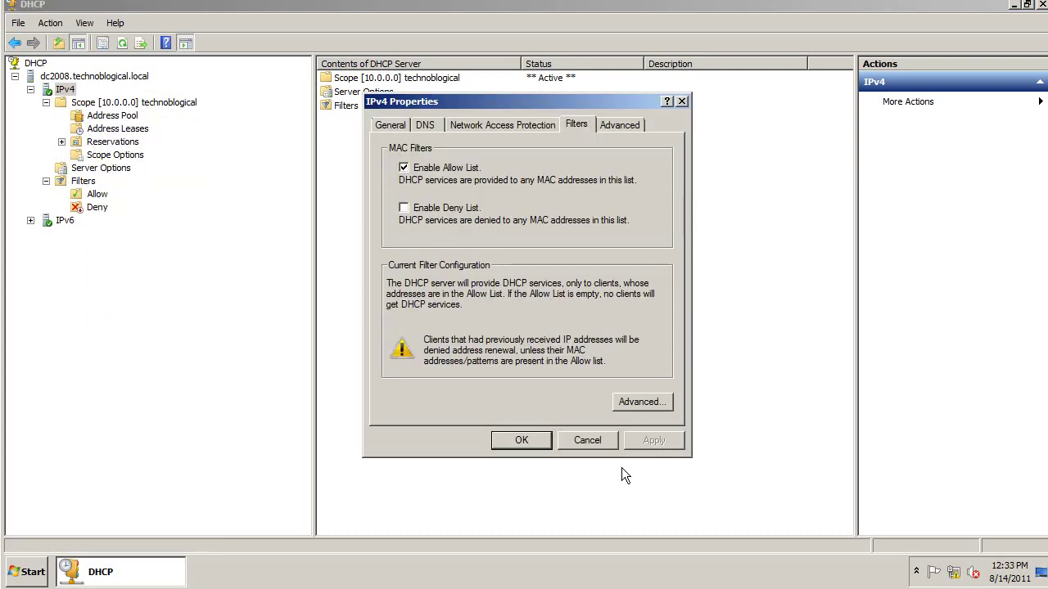
left_click(634, 404)
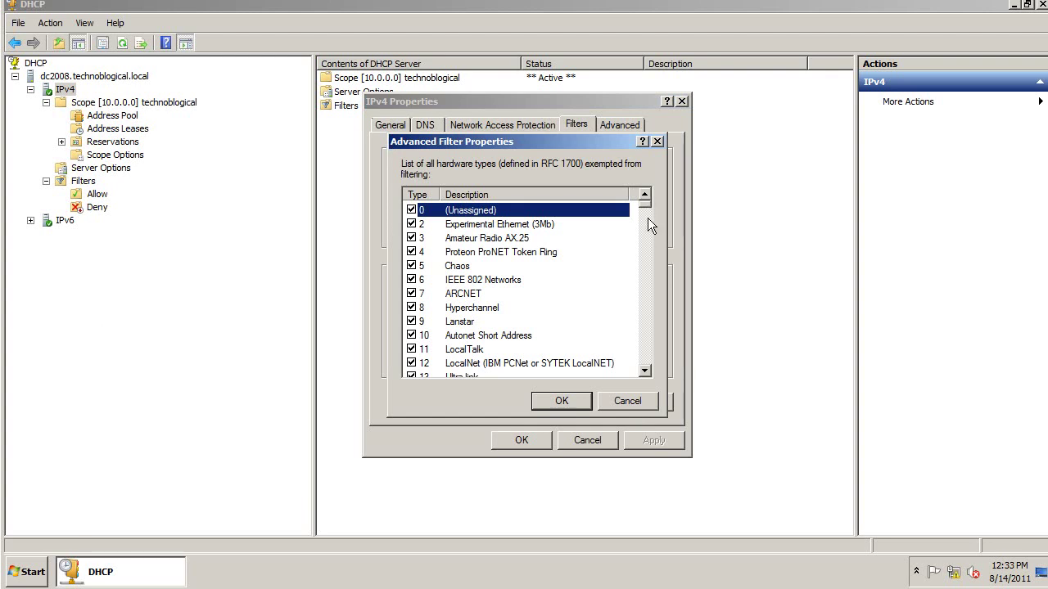
left_click(649, 355)
left_click(649, 356)
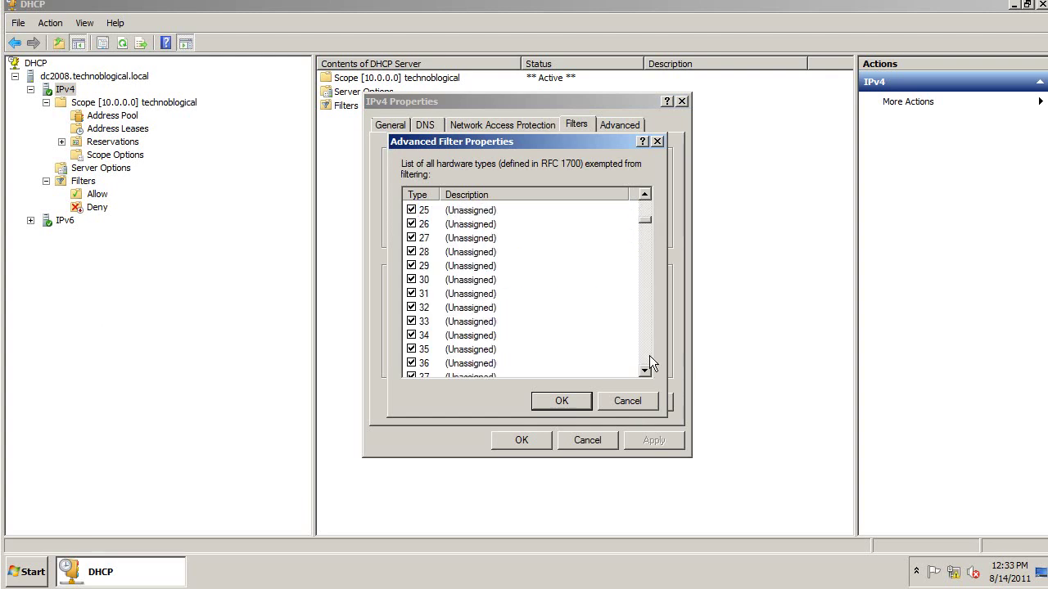
left_click(649, 355)
left_click(649, 355)
left_click(649, 356)
left_click(649, 355)
left_click(649, 355)
left_click_drag(646, 262, 649, 195)
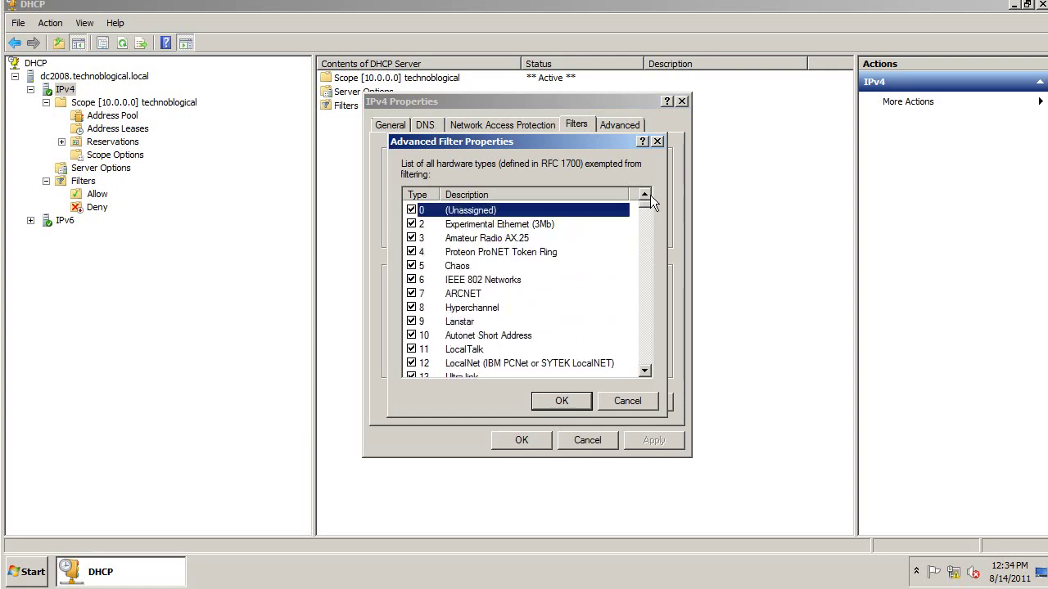
left_click(657, 141)
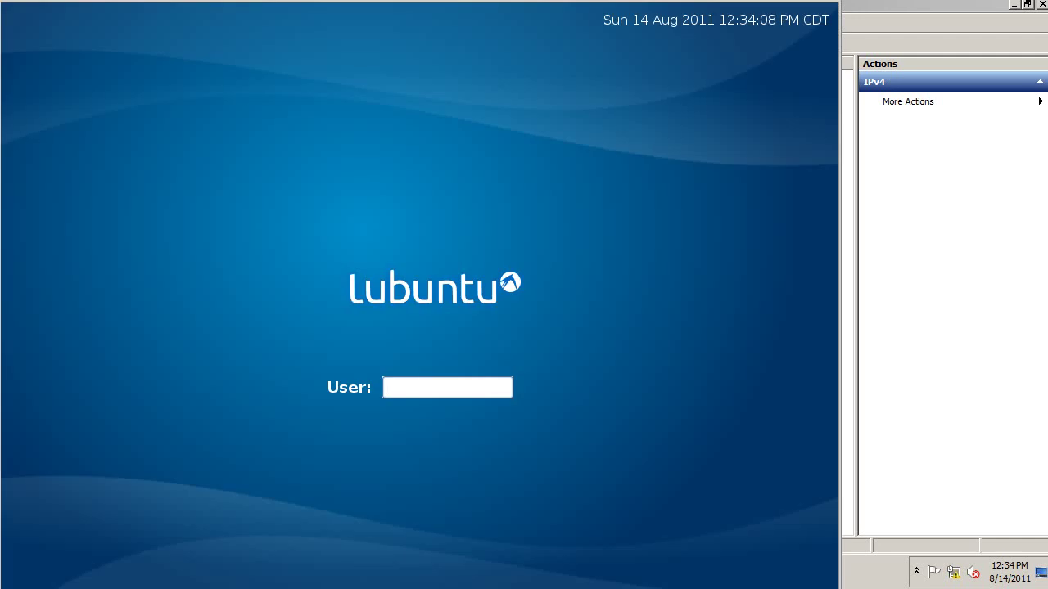
- Switch to the rebooted Lubuntu client and log in with the account's user name and password
type("technoblogical")
key("Return")
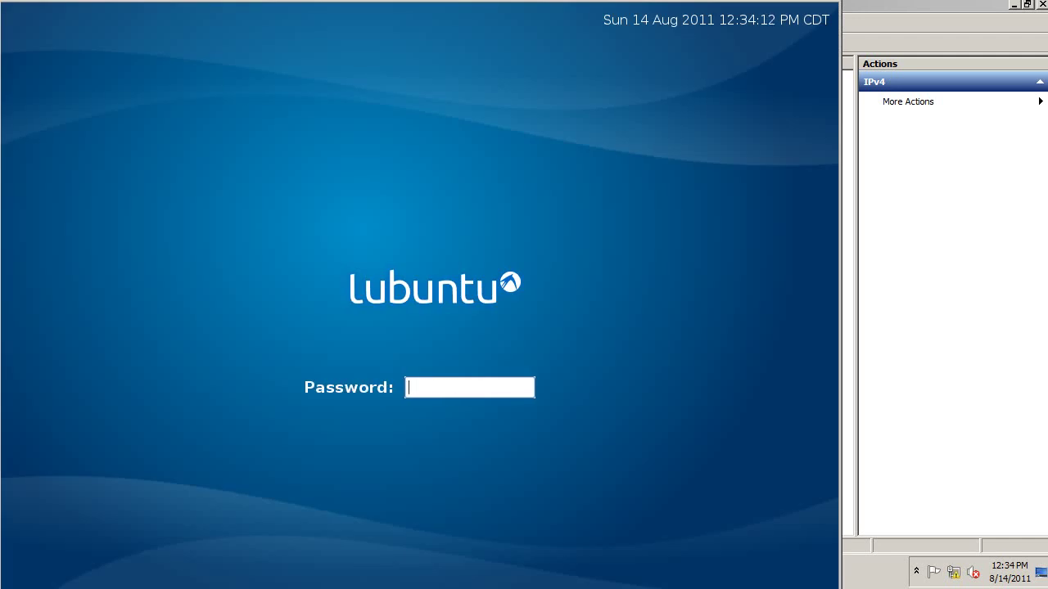
type("•••••••••")
key("Return")
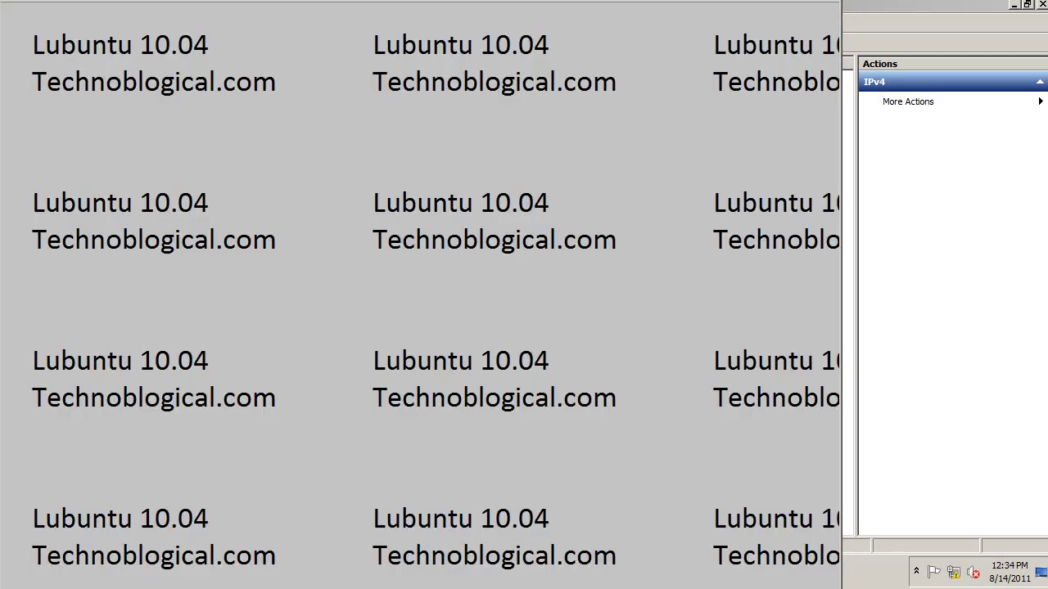
- Open LXTerminal on the Lubuntu client and list the network addresses with ifconfig
left_click(20, 583)
mouse_move(70, 418)
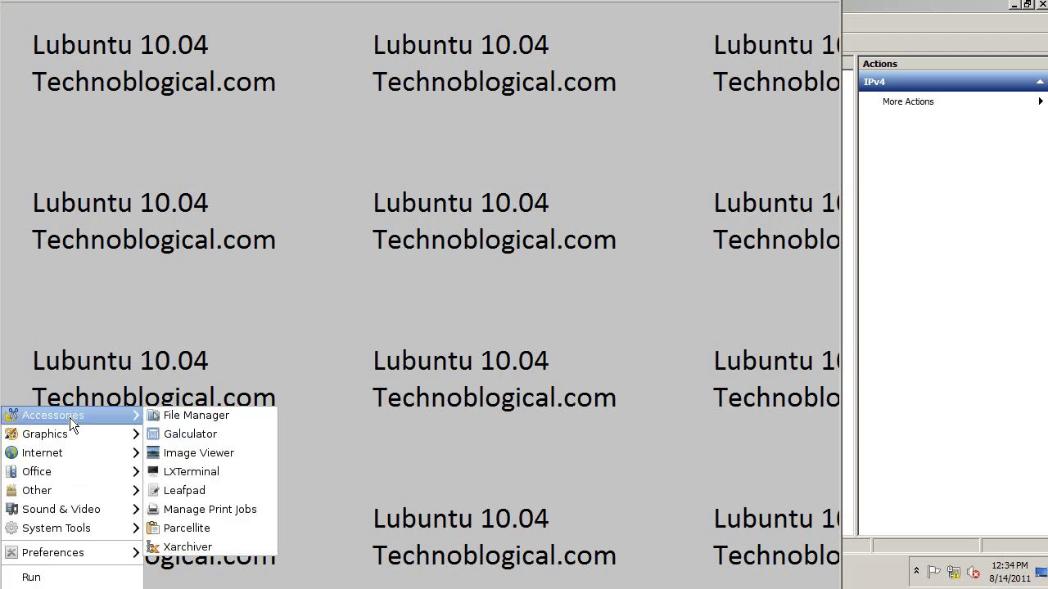
left_click(160, 473)
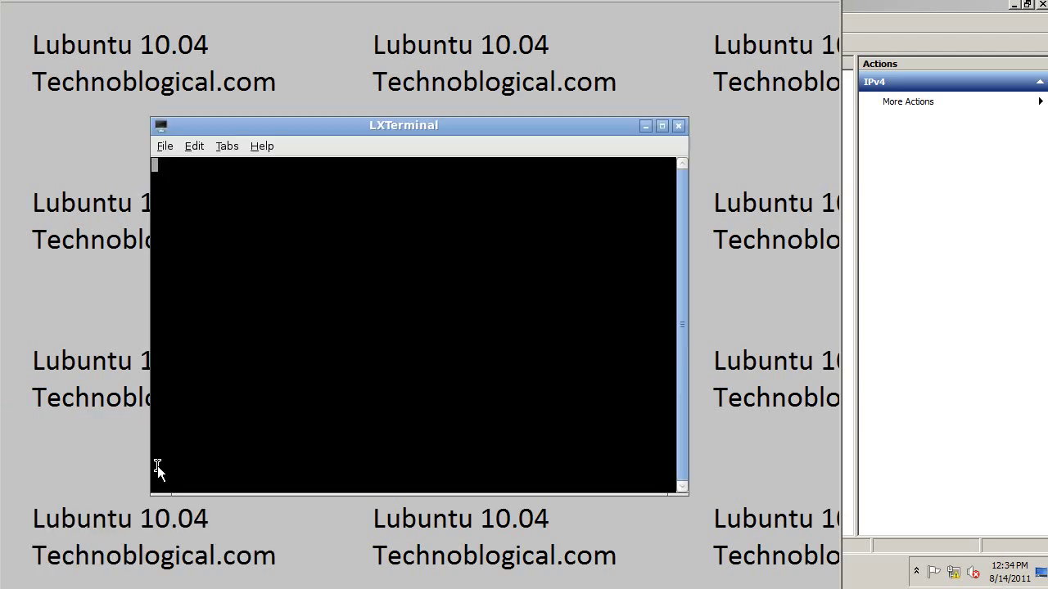
type("ifconfig")
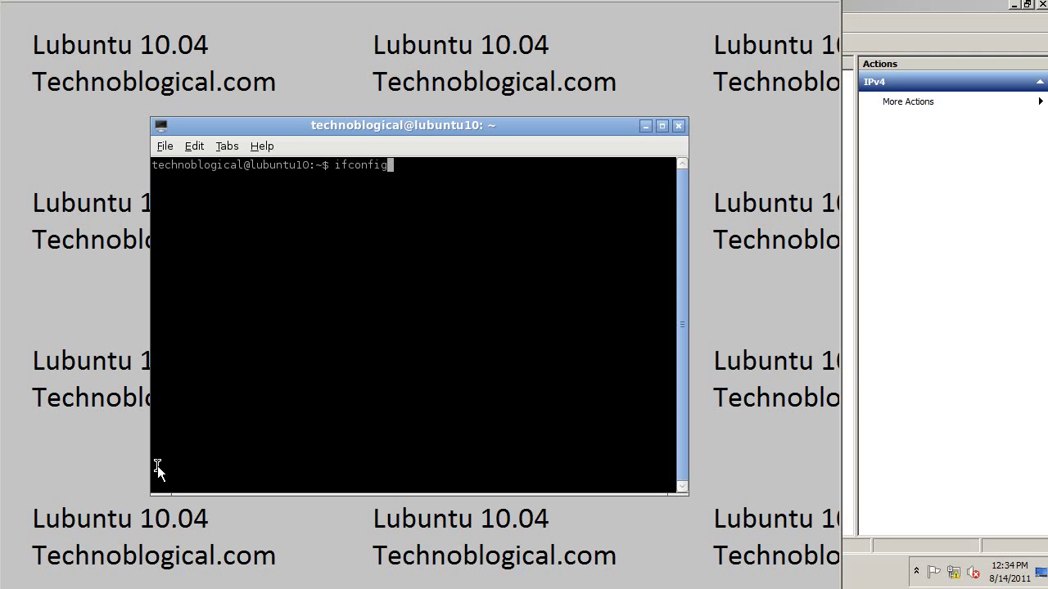
key("Return")
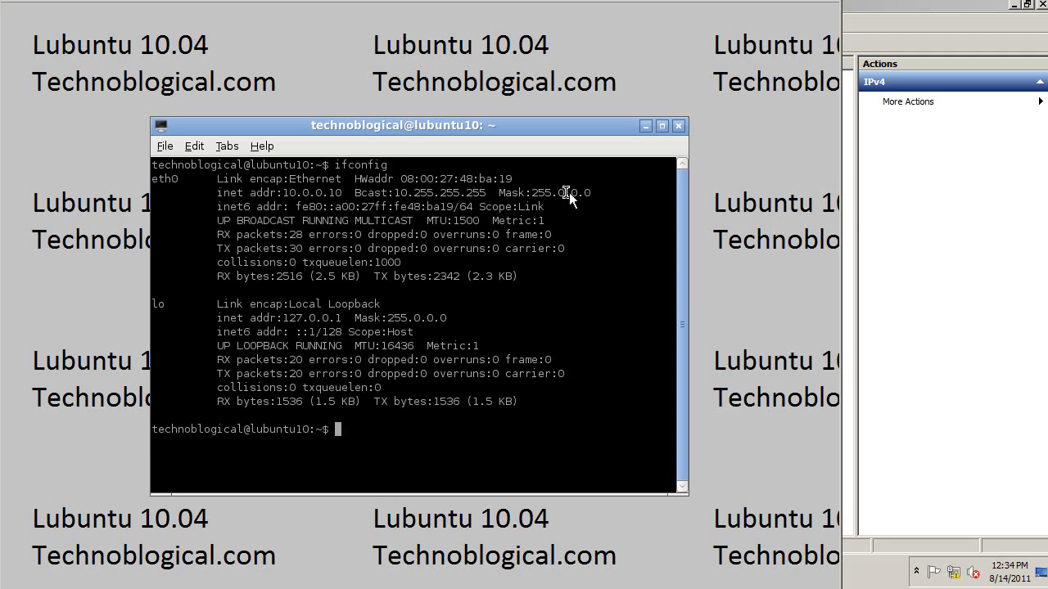
- Highlight the eth0 inet address line, close the terminal and return to the DHCP console
left_click_drag(596, 189, 279, 192)
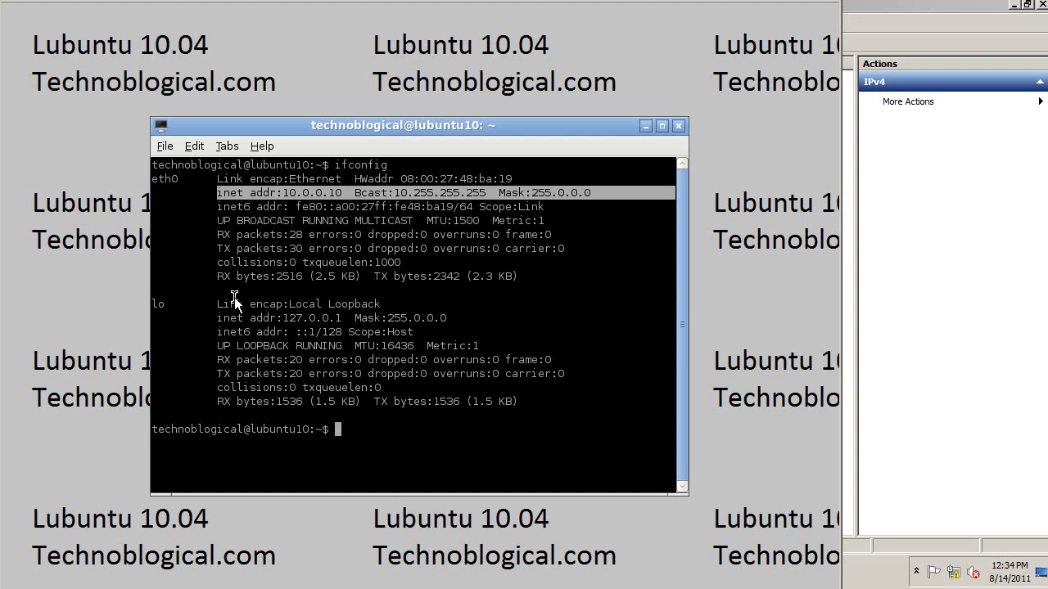
left_click(679, 127)
left_click(967, 214)
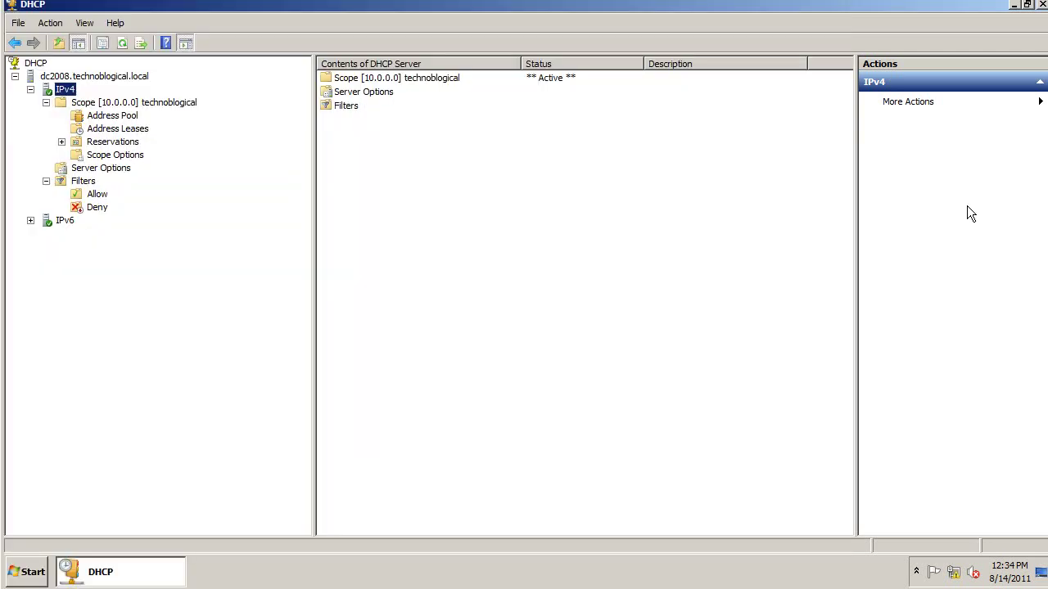